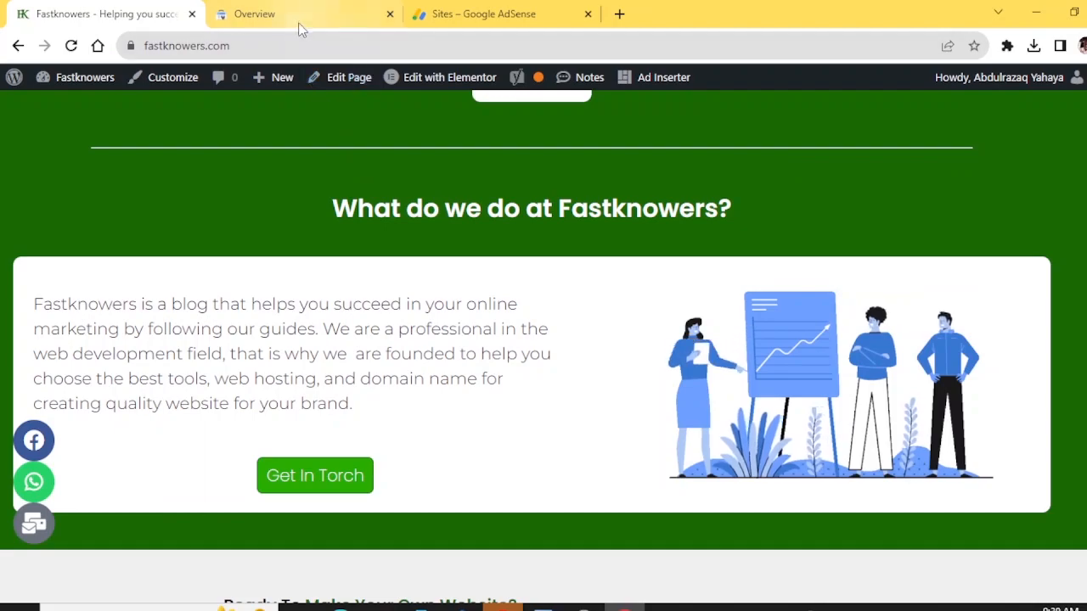
- Review the ads.txt snippet in Google AdSense and the domain.fastknowers.com subdomain in Search Console's DNS ownership verification dialog
{"action": "left_click", "coordinate": [301, 29]}
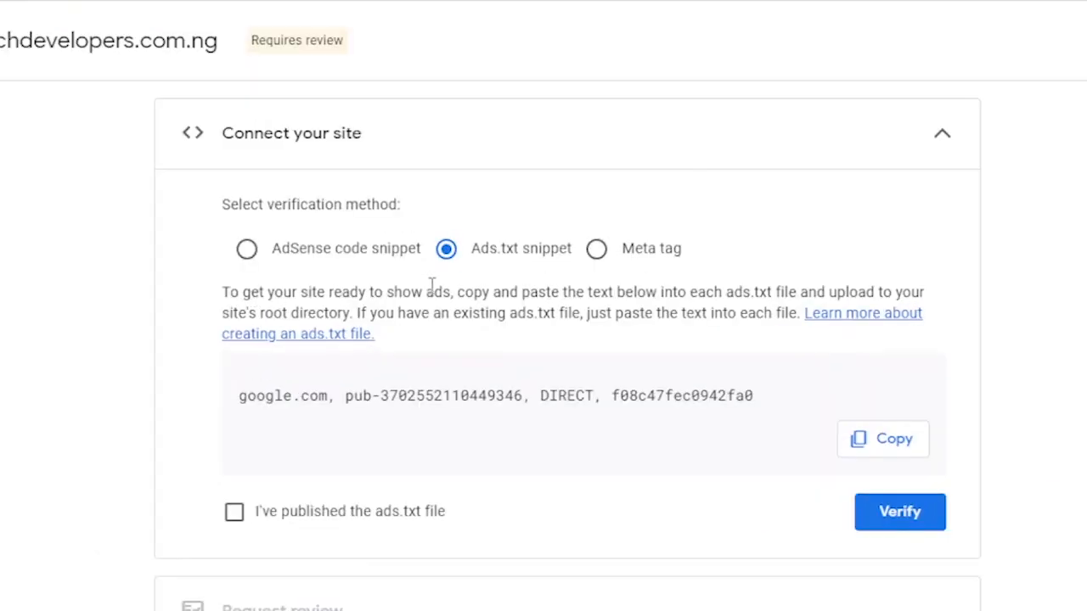
{"action": "triple_click", "coordinate": [529, 389]}
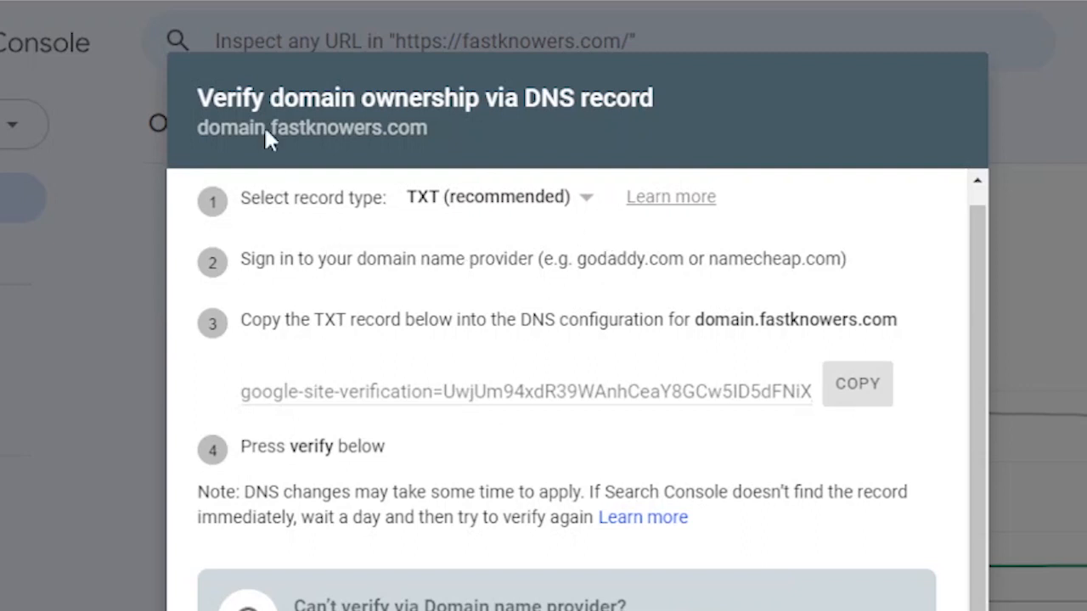
{"action": "double_click", "coordinate": [363, 129]}
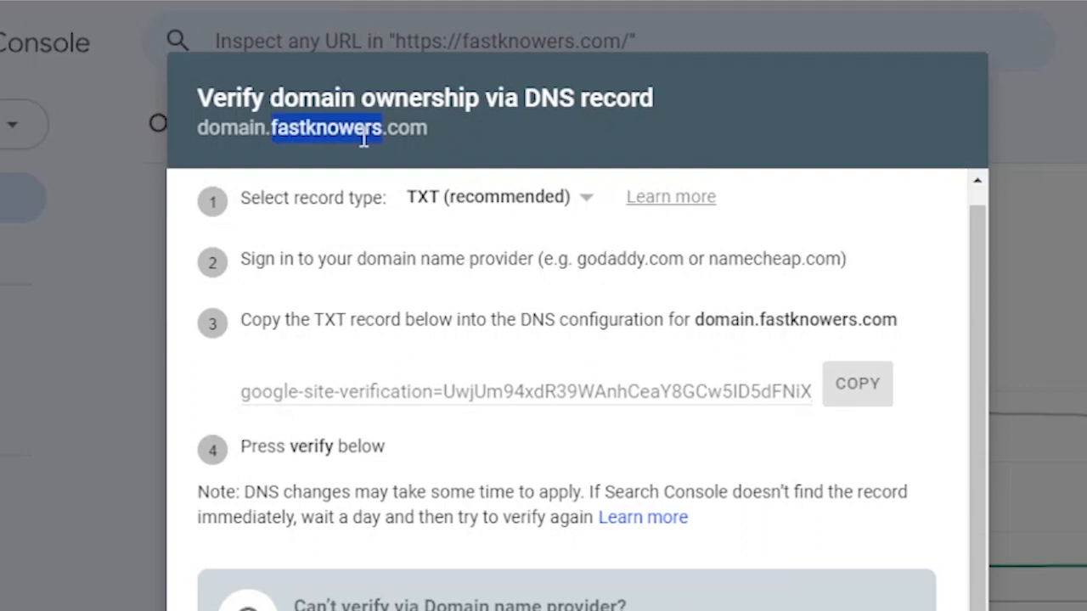
{"action": "left_click", "coordinate": [257, 129]}
{"action": "double_click", "coordinate": [257, 131]}
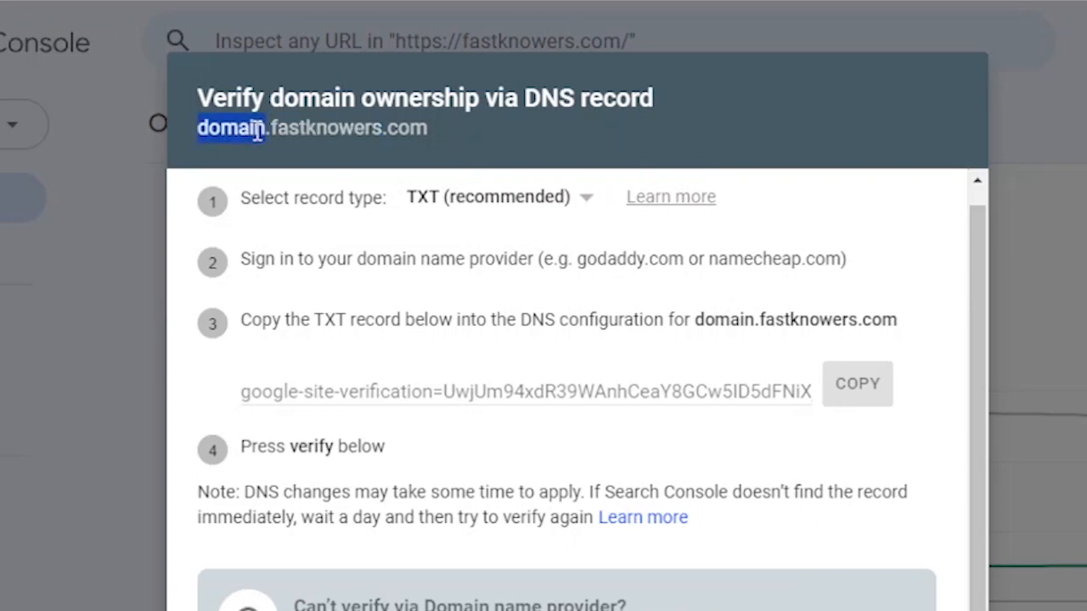
{"action": "triple_click", "coordinate": [316, 129]}
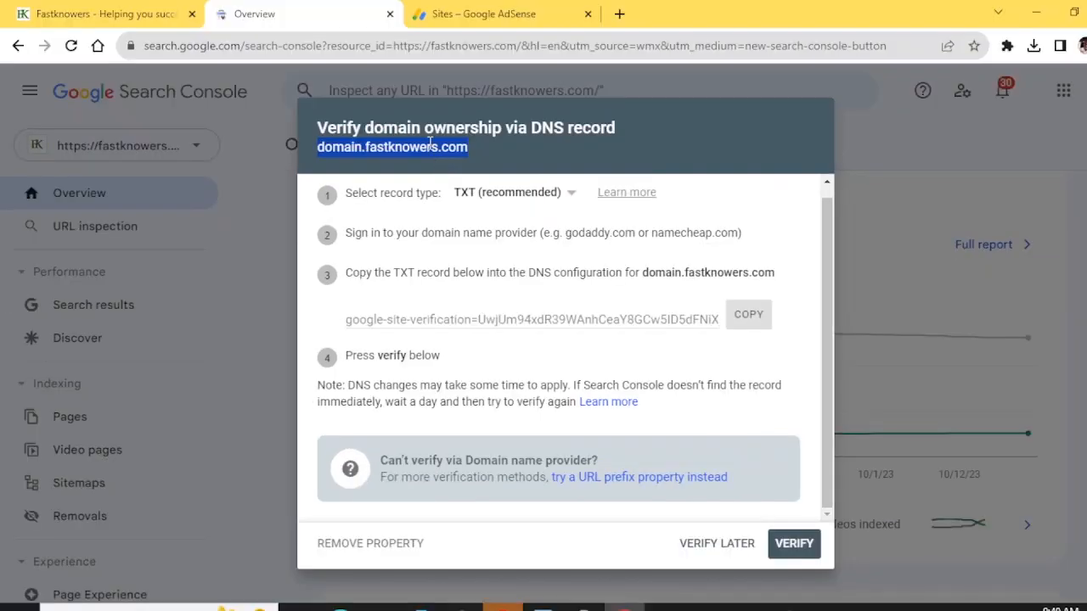
{"action": "double_click", "coordinate": [430, 145]}
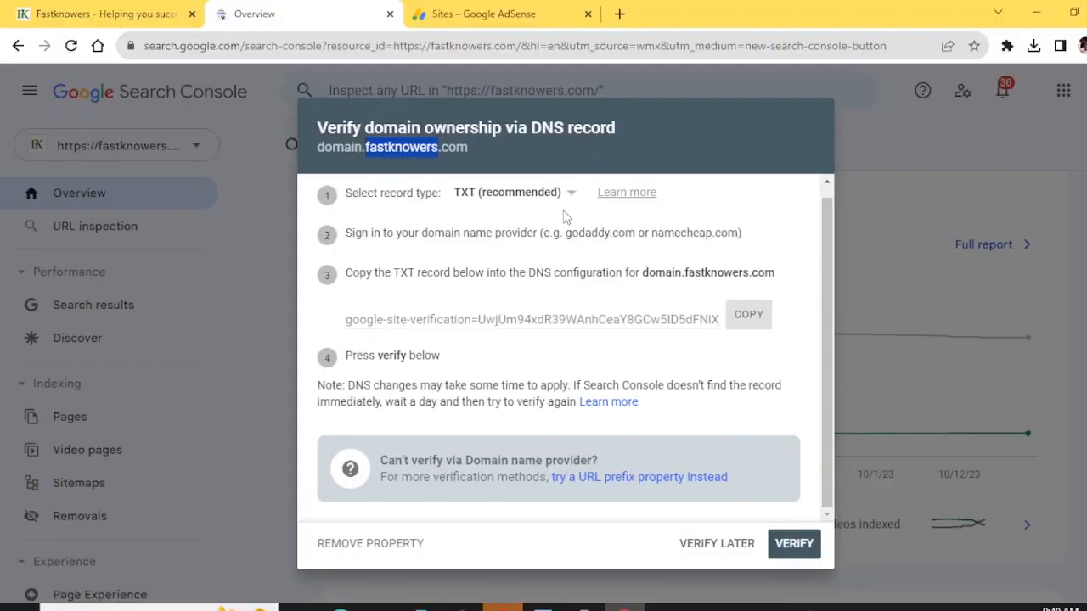
- Check the available DNS record types and inspect the TXT verification record for domain.fastknowers.com
{"action": "left_click", "coordinate": [567, 194]}
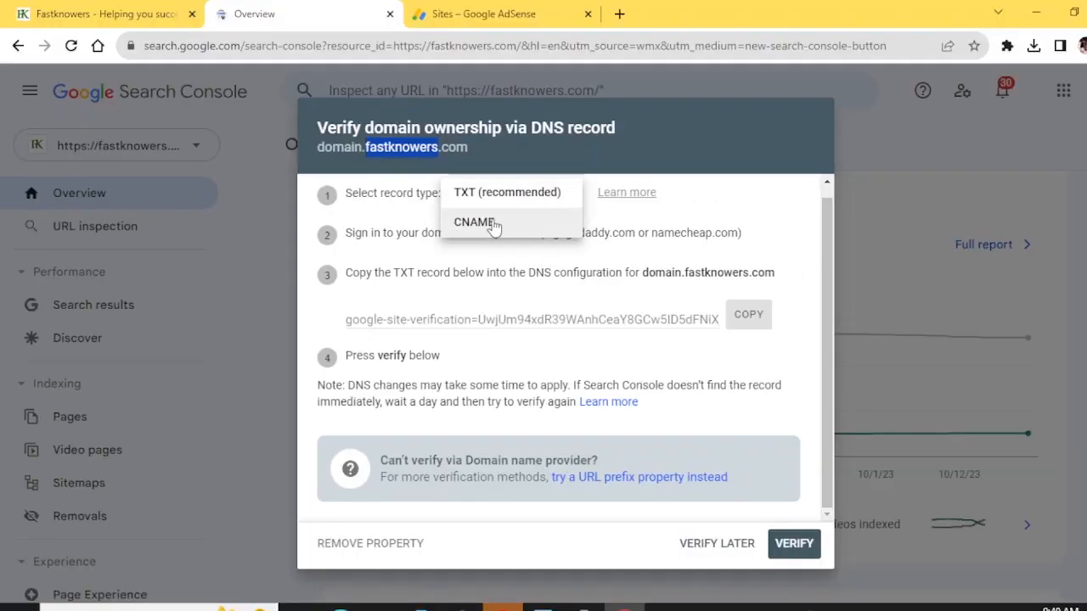
{"action": "left_click", "coordinate": [429, 217]}
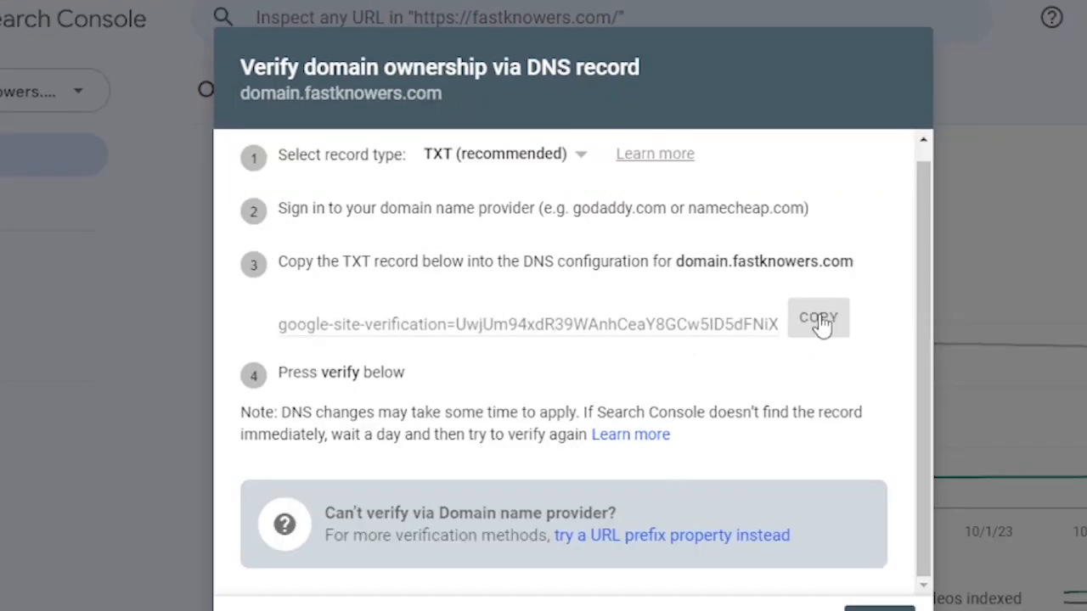
{"action": "triple_click", "coordinate": [651, 325]}
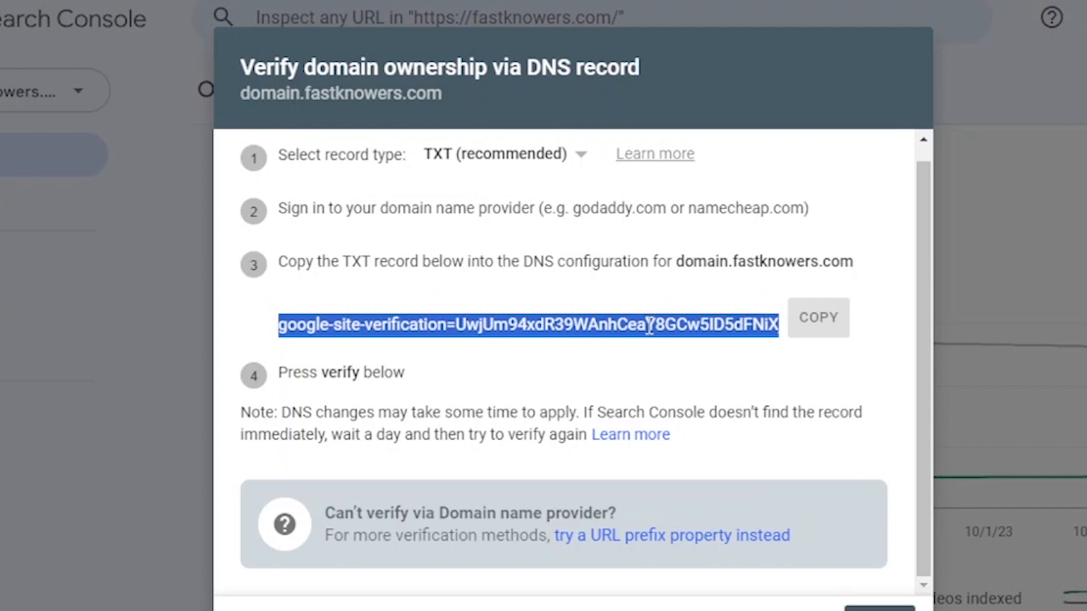
{"action": "right_click", "coordinate": [651, 326]}
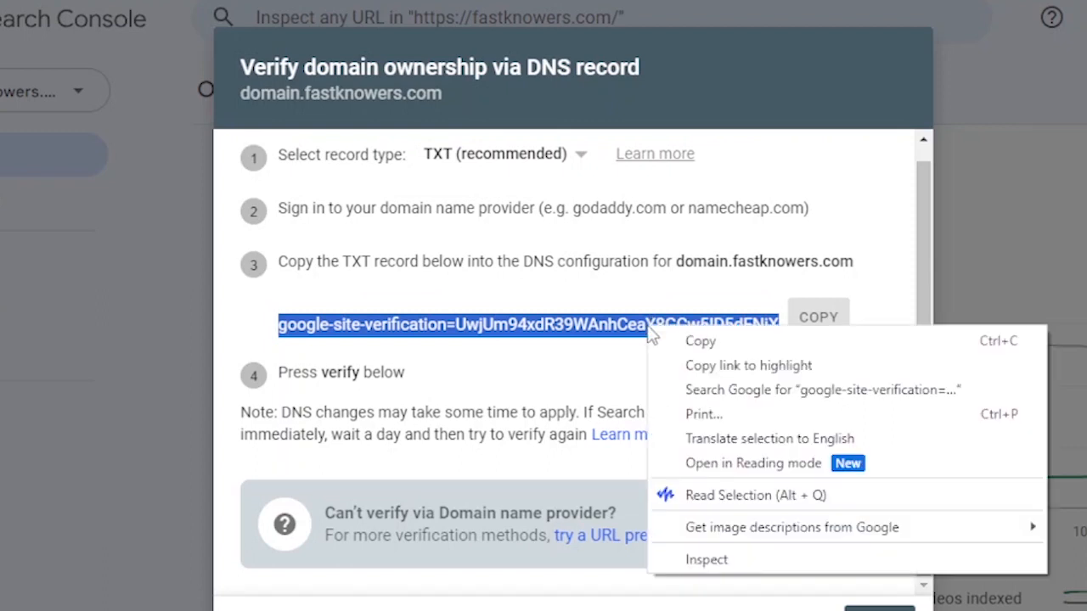
{"action": "left_click", "coordinate": [472, 245]}
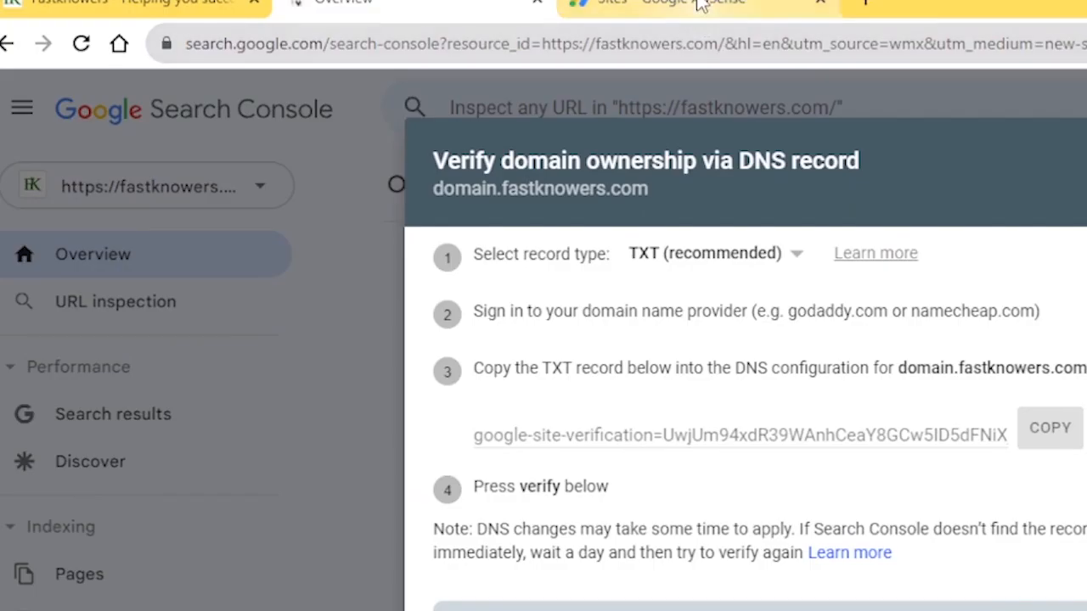
{"action": "left_click", "coordinate": [702, 3]}
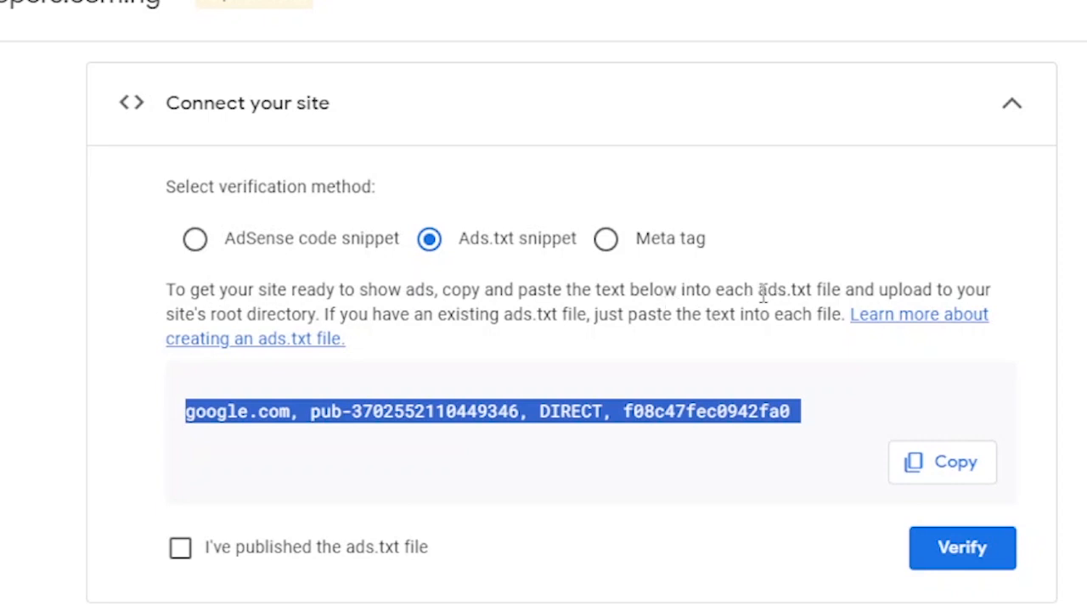
{"action": "left_click_drag", "start_coordinate": [758, 290], "coordinate": [812, 290]}
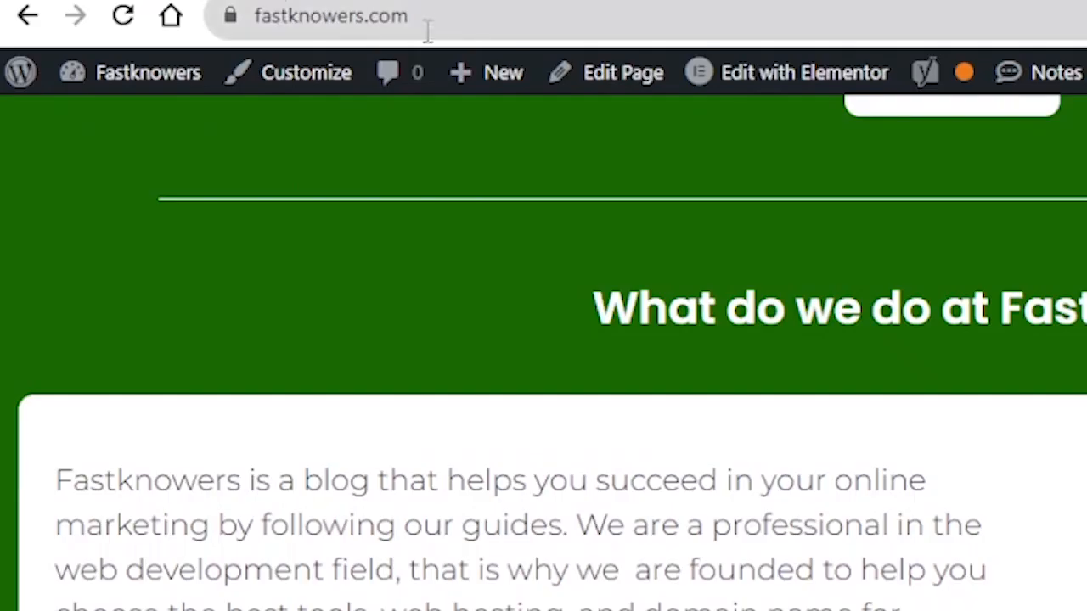
{"action": "left_click", "coordinate": [199, 19]}
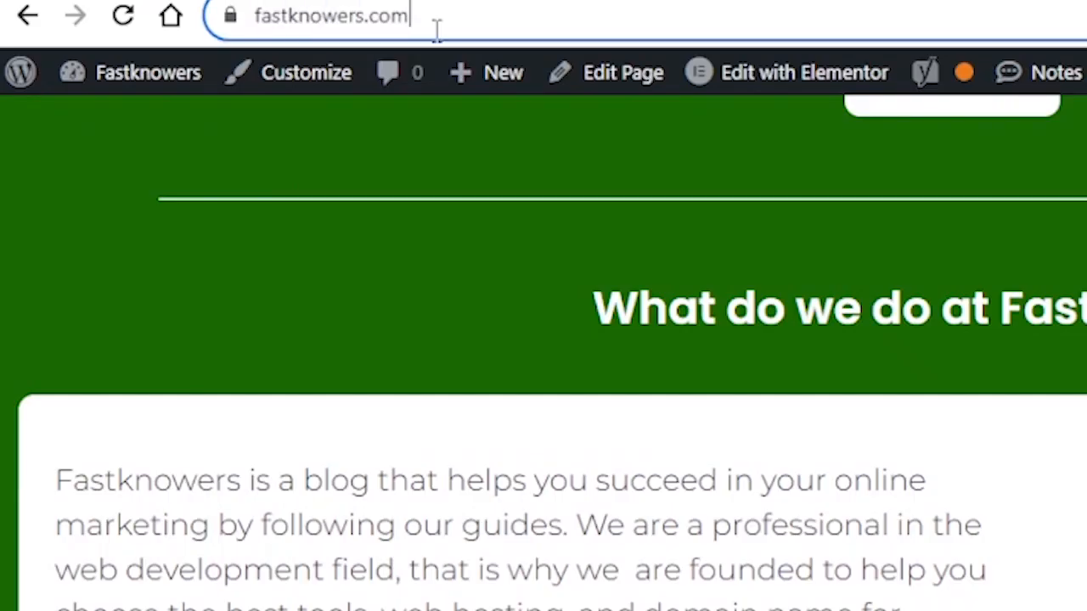
{"action": "left_click", "coordinate": [436, 27]}
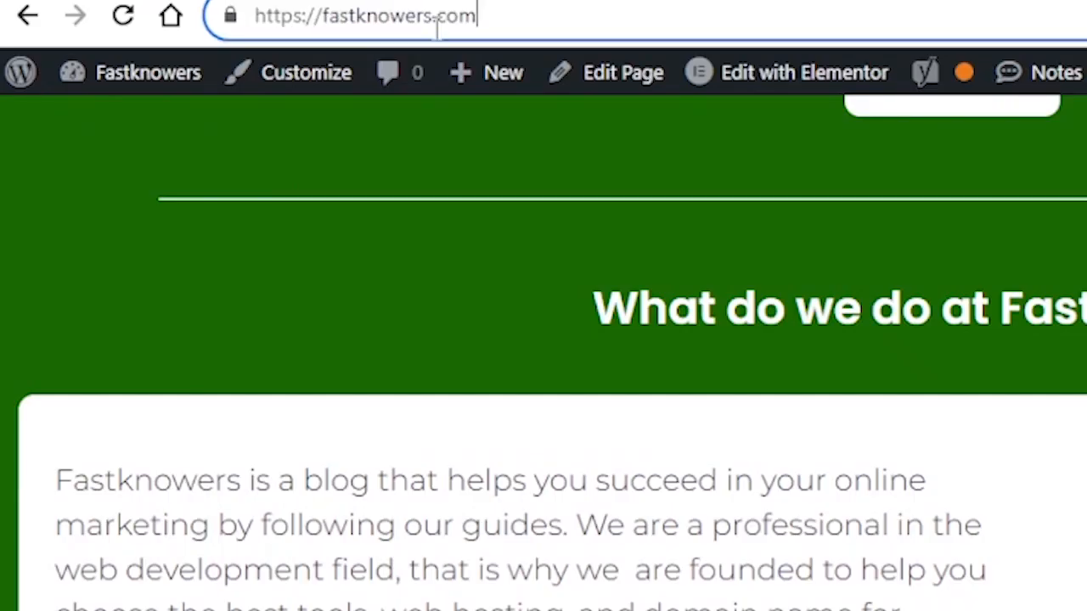
{"action": "type", "text": "/"}
{"action": "type", "text": "ad"}
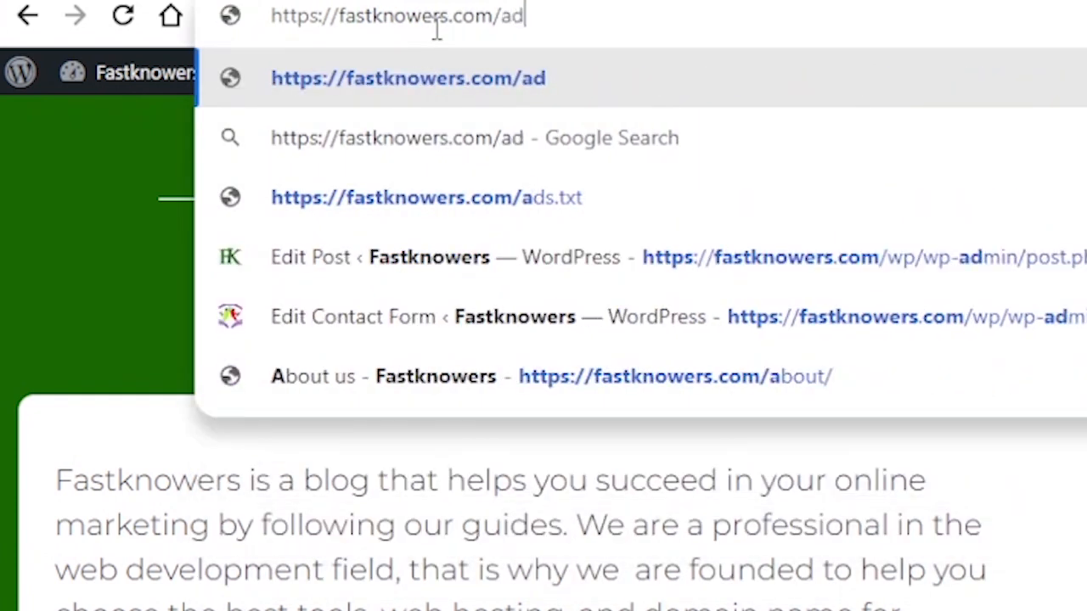
{"action": "type", "text": "s.txt"}
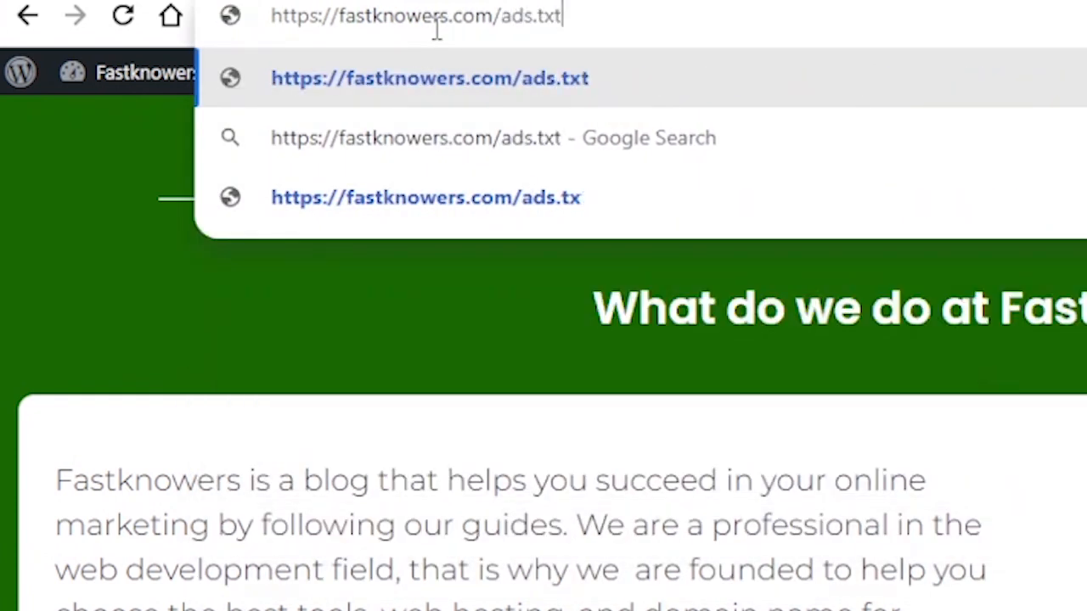
{"action": "key", "text": "Return"}
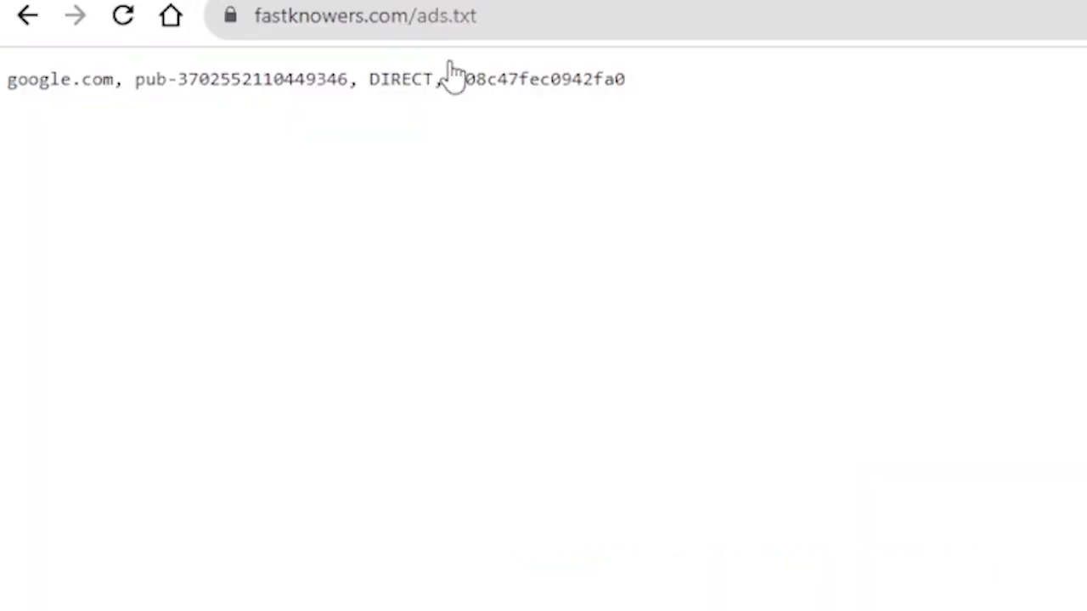
- Examine the ads.txt address and the entry's individual parts, including the publisher ID and the final identifier
{"action": "double_click", "coordinate": [381, 82]}
{"action": "left_click", "coordinate": [213, 85]}
{"action": "left_click", "coordinate": [173, 117]}
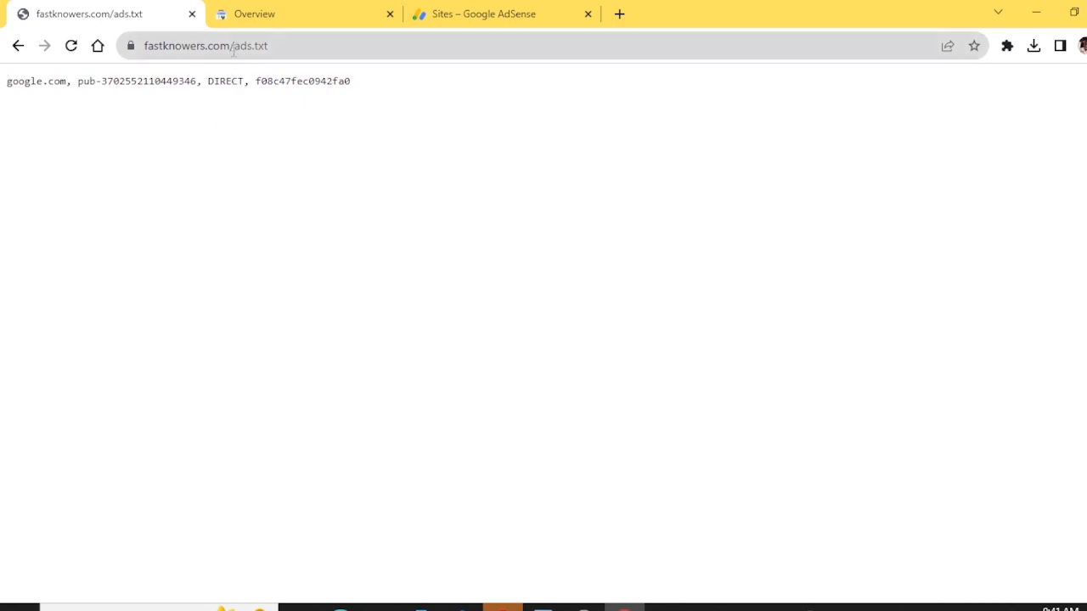
{"action": "left_click_drag", "start_coordinate": [233, 49], "coordinate": [270, 47]}
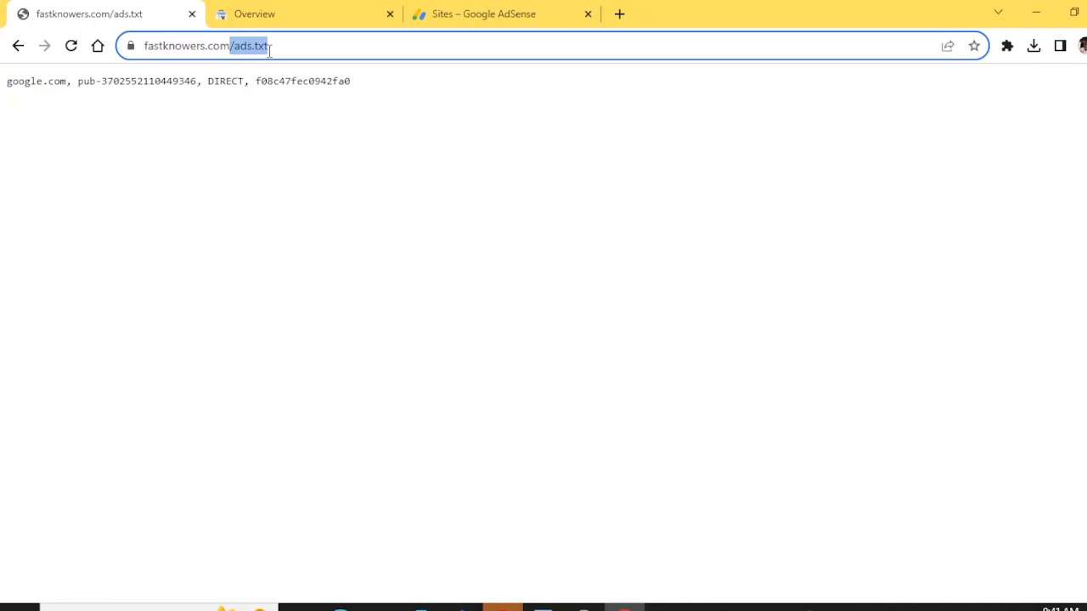
{"action": "left_click", "coordinate": [263, 98]}
{"action": "double_click", "coordinate": [260, 97]}
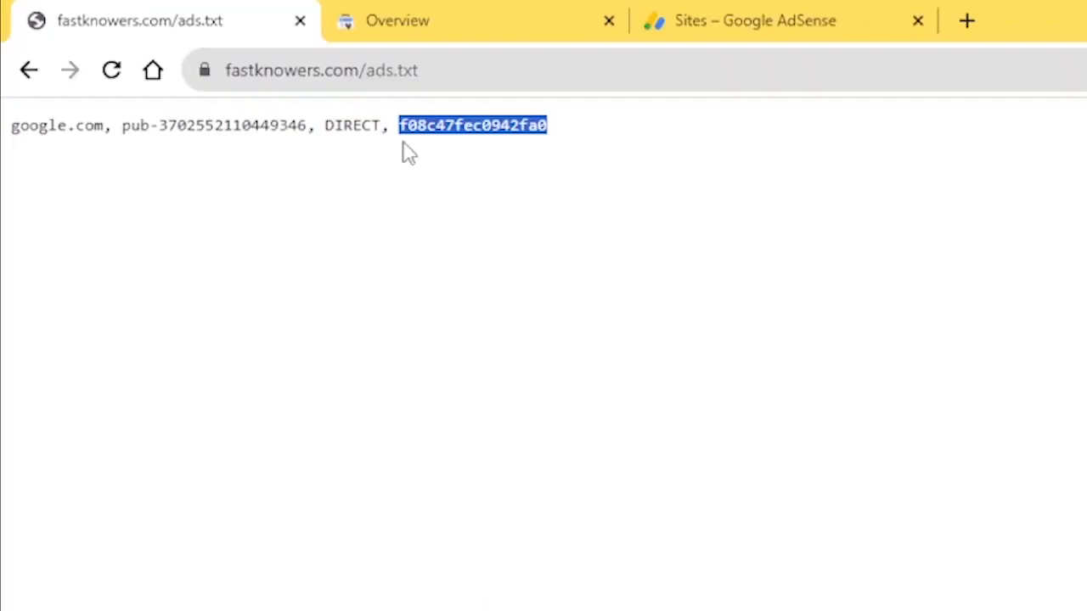
{"action": "left_click", "coordinate": [436, 180]}
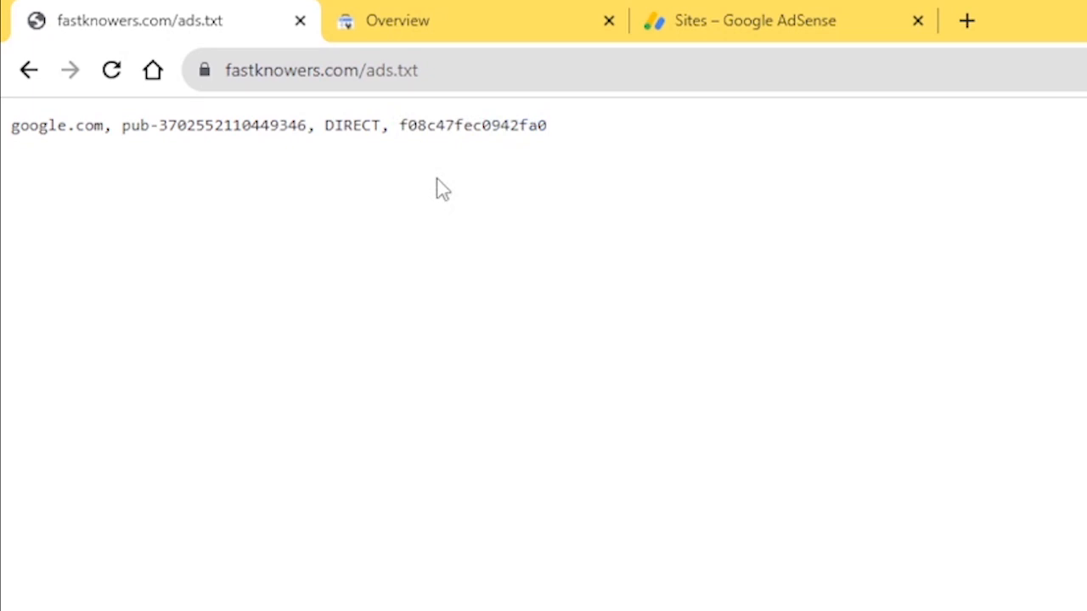
{"action": "triple_click", "coordinate": [449, 131]}
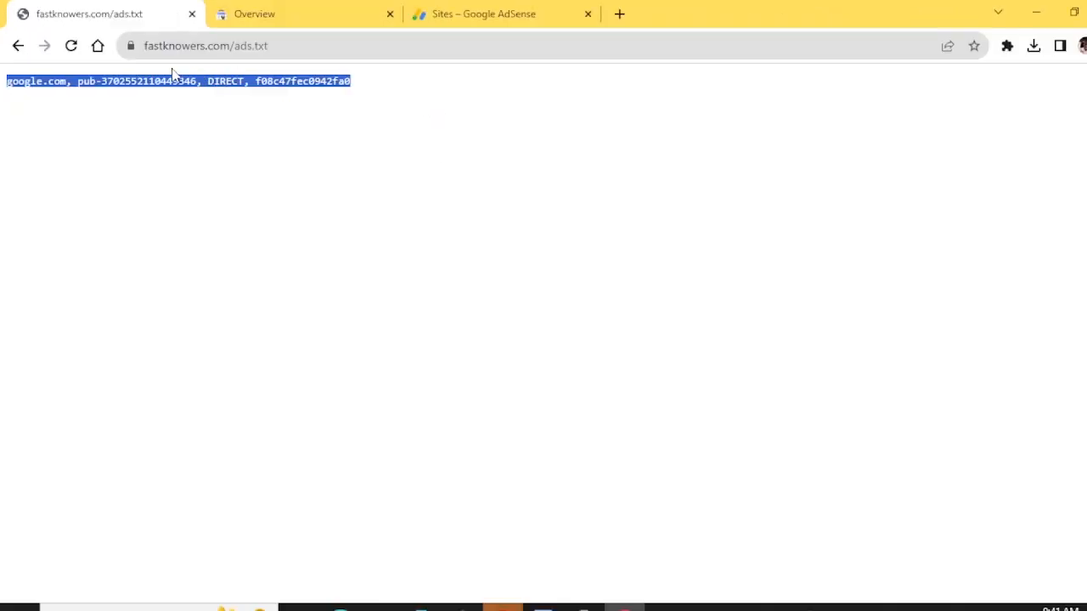
{"action": "left_click", "coordinate": [156, 91]}
{"action": "double_click", "coordinate": [152, 82]}
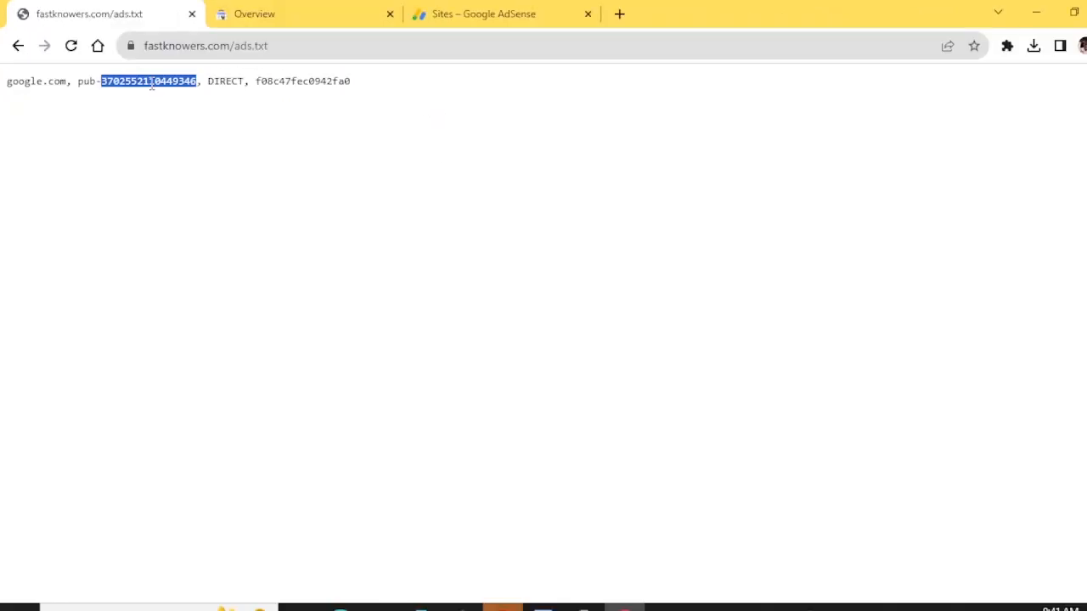
- Compare the publisher ID in AdSense's ads.txt snippet with the one published at fastknowers.com/ads.txt
{"action": "left_click", "coordinate": [475, 19]}
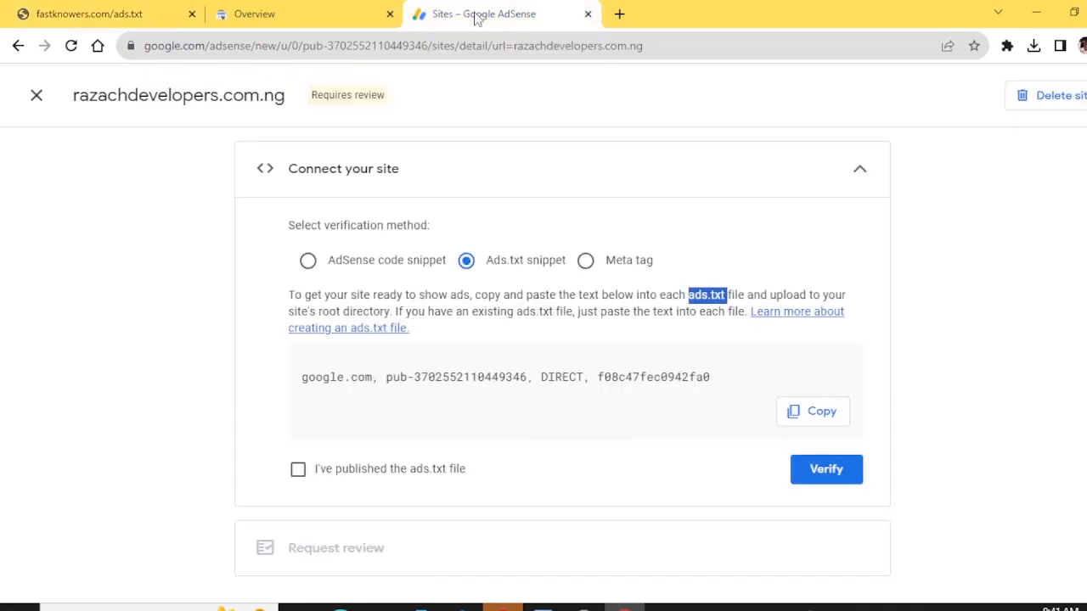
{"action": "left_click", "coordinate": [484, 382]}
{"action": "double_click", "coordinate": [484, 382]}
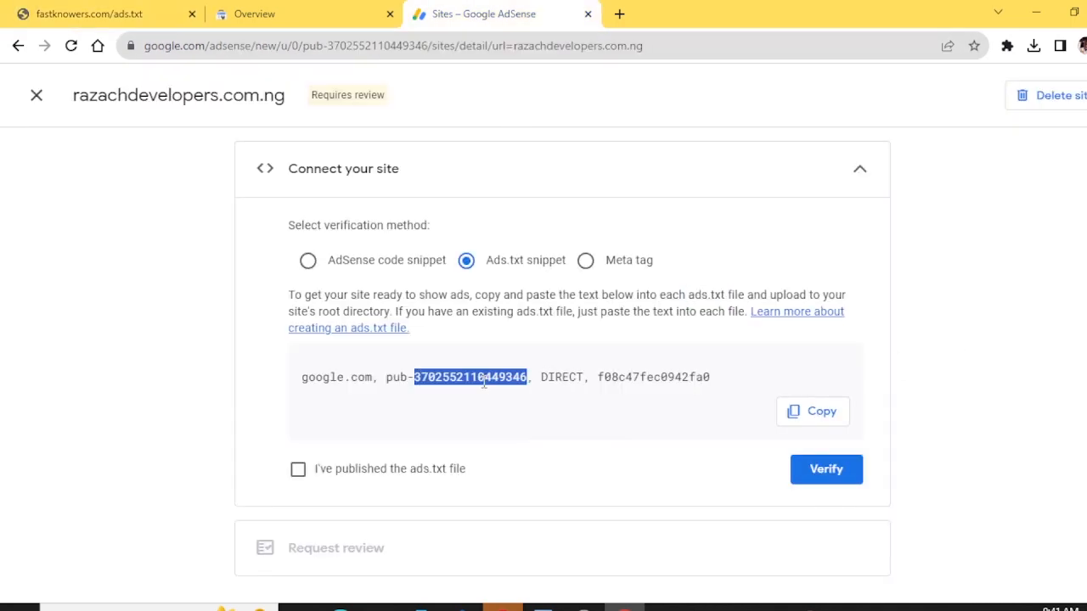
{"action": "scroll", "coordinate": [484, 382], "scroll_direction": "up", "scroll_amount": 2}
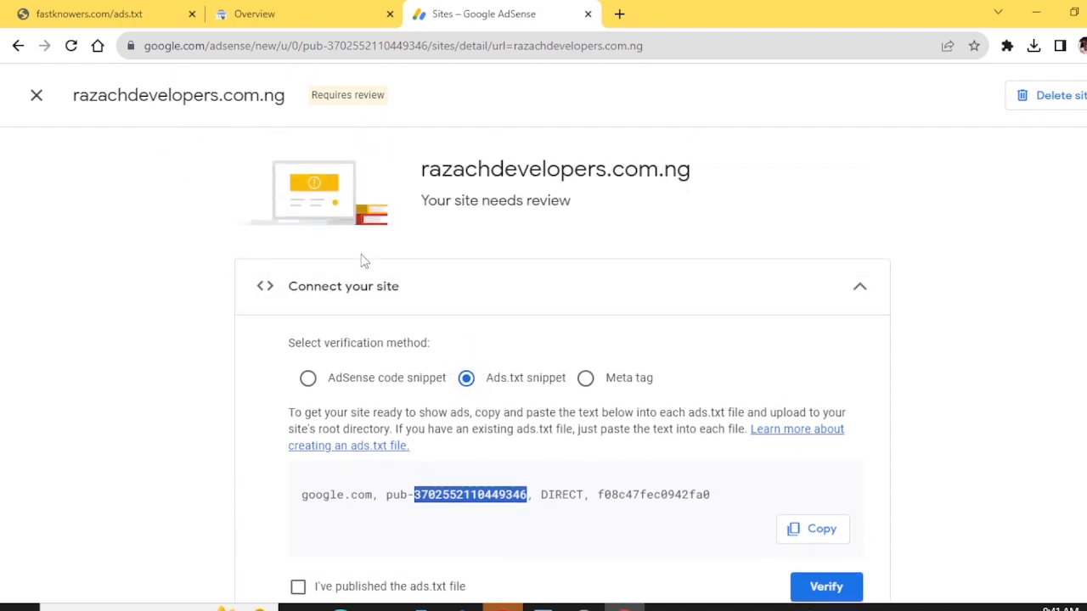
{"action": "scroll", "coordinate": [363, 261], "scroll_direction": "down", "scroll_amount": 1}
{"action": "left_click", "coordinate": [126, 6]}
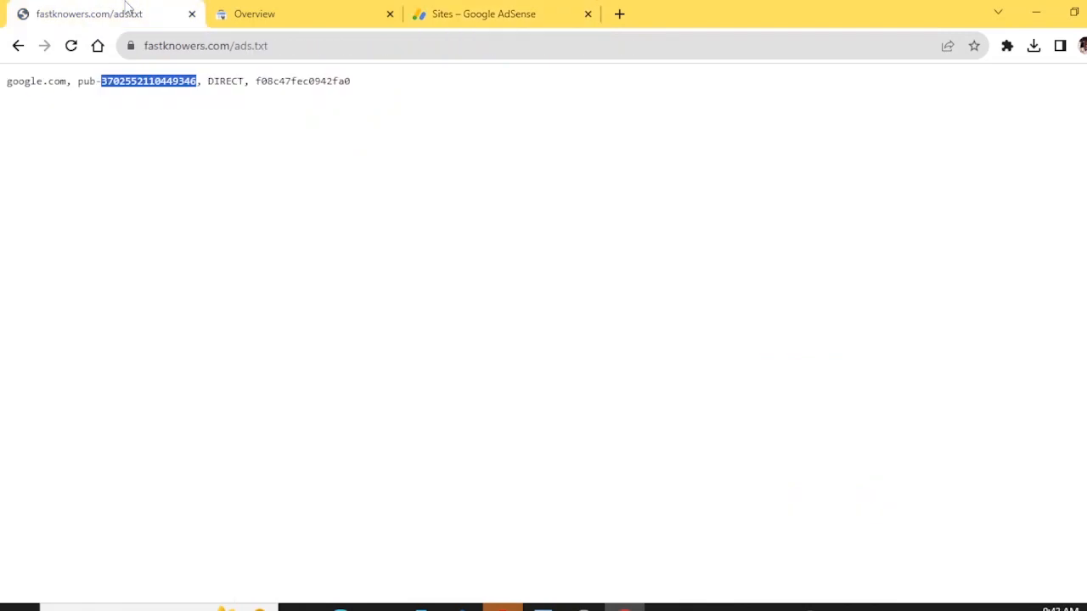
{"action": "left_click", "coordinate": [155, 46]}
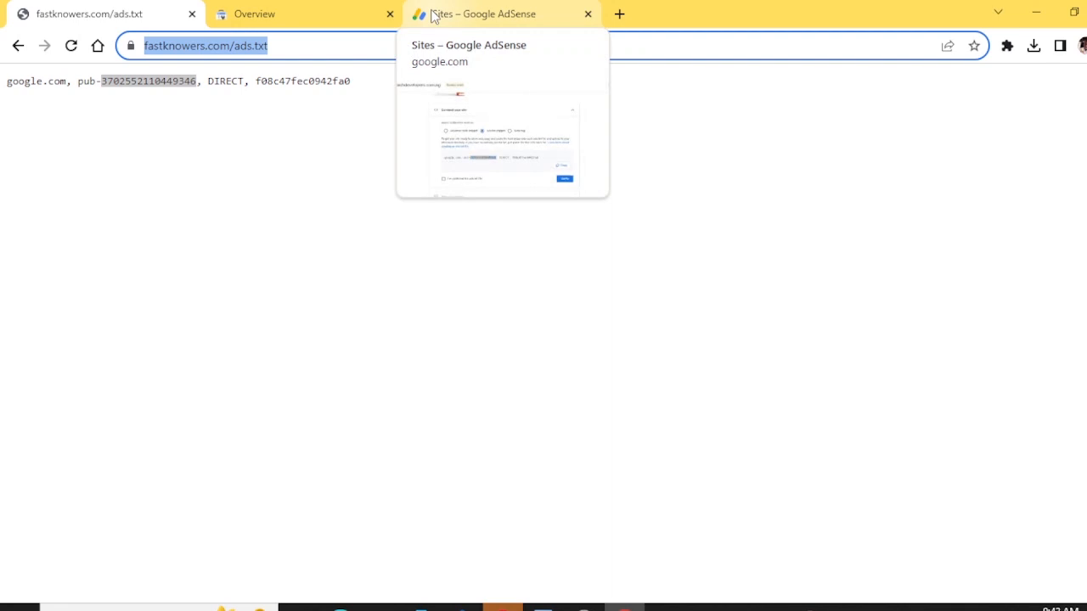
{"action": "left_click", "coordinate": [334, 8]}
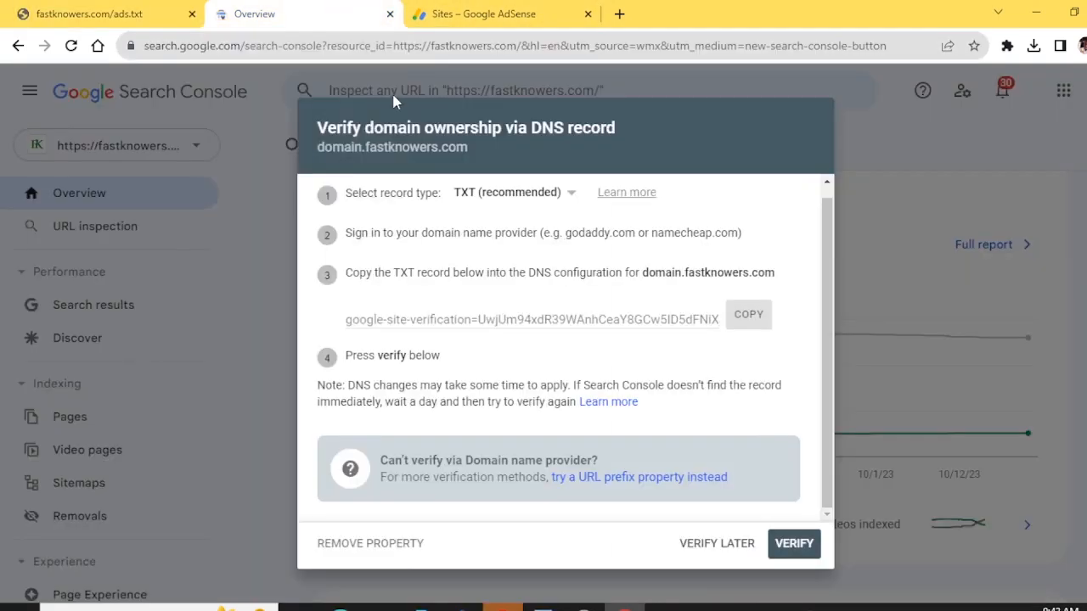
{"action": "left_click", "coordinate": [170, 14]}
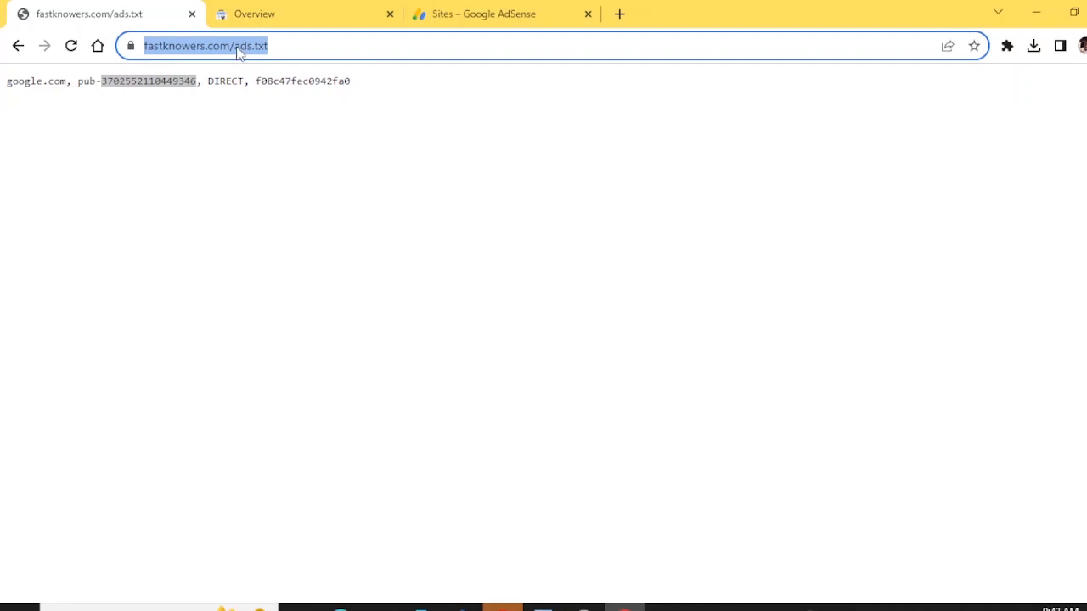
{"action": "left_click", "coordinate": [233, 119]}
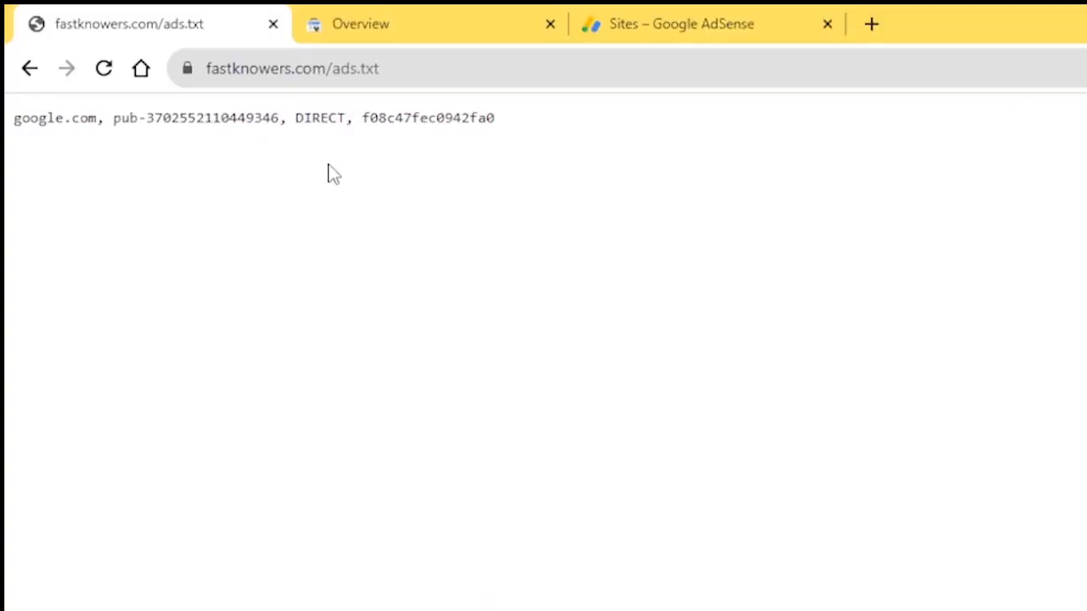
- Copy the domain name razachdevelopers.com.ng from the site's page in Google AdSense
{"action": "left_click", "coordinate": [423, 18]}
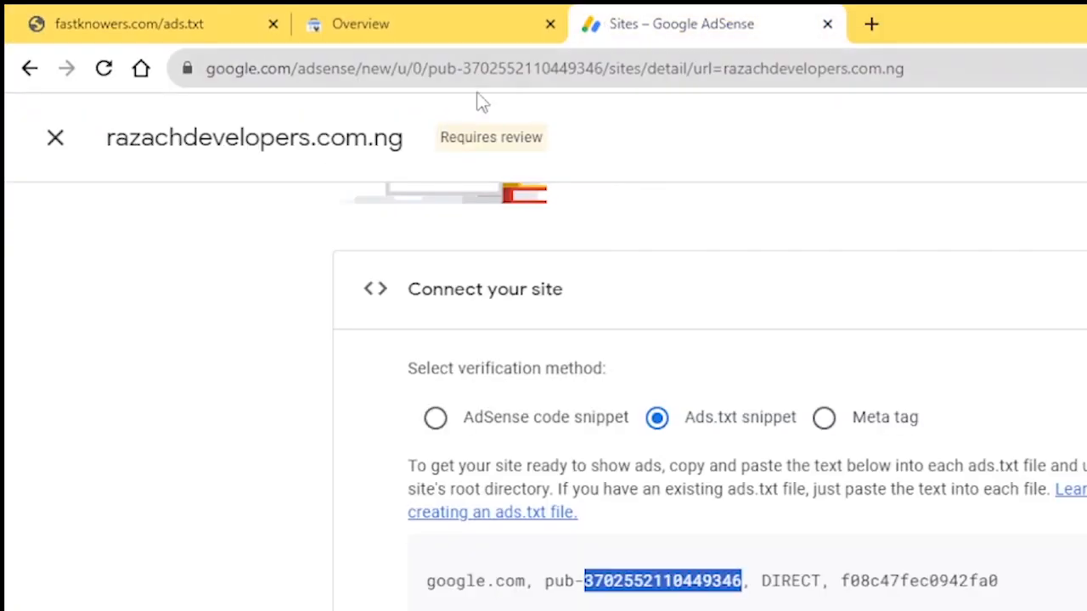
{"action": "triple_click", "coordinate": [248, 139]}
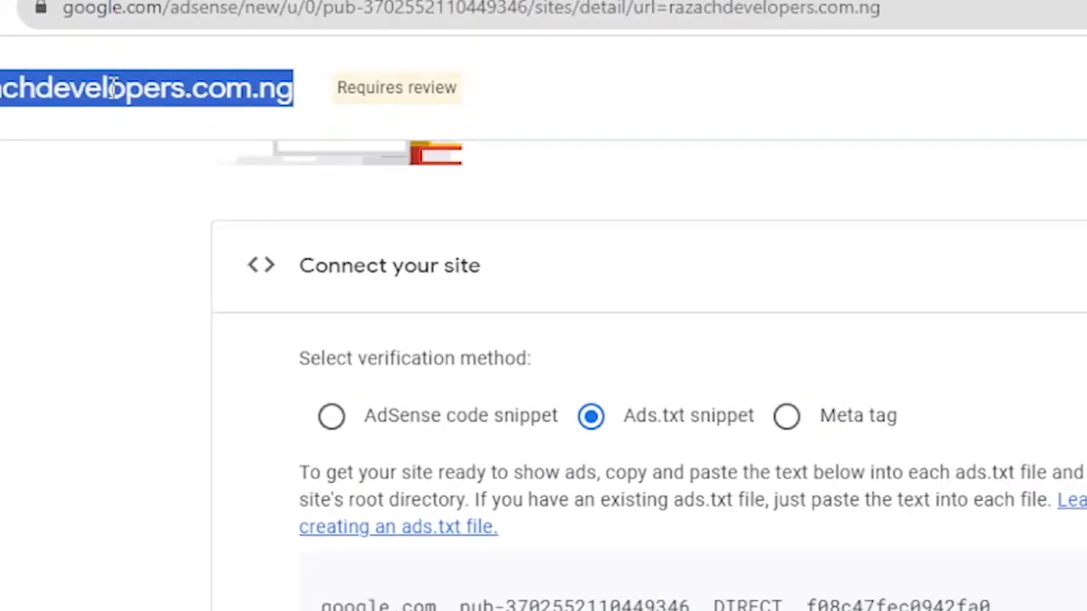
{"action": "right_click", "coordinate": [141, 87]}
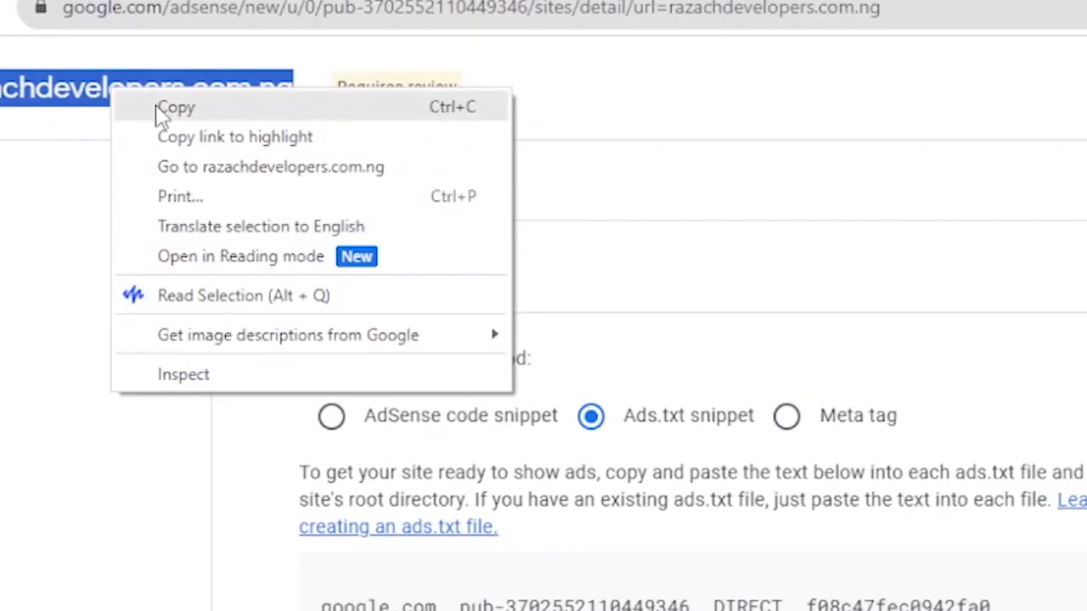
{"action": "left_click", "coordinate": [158, 114]}
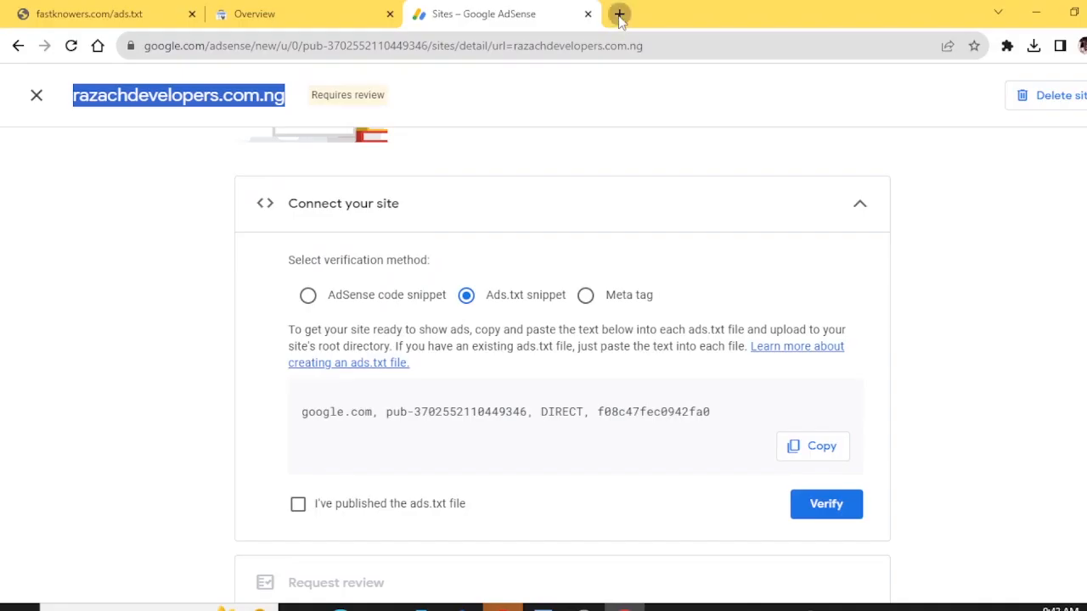
- Load razachdevelopers.com.ng/ads.txt in a new browser tab to check whether the ads.txt file exists
{"action": "left_click", "coordinate": [619, 14]}
{"action": "left_click", "coordinate": [603, 48]}
{"action": "right_click", "coordinate": [603, 47]}
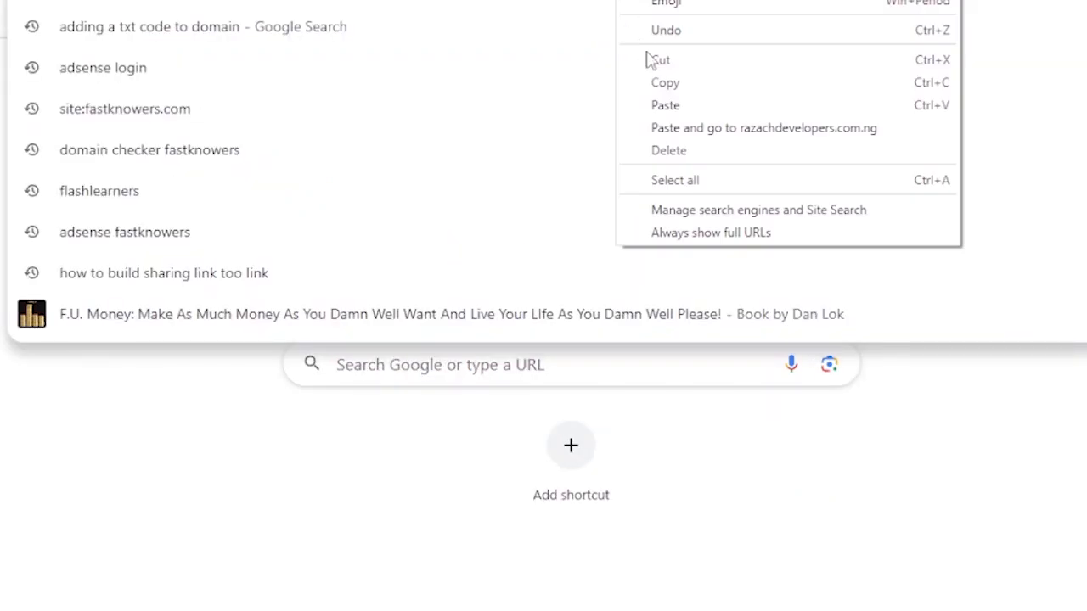
{"action": "left_click", "coordinate": [665, 105]}
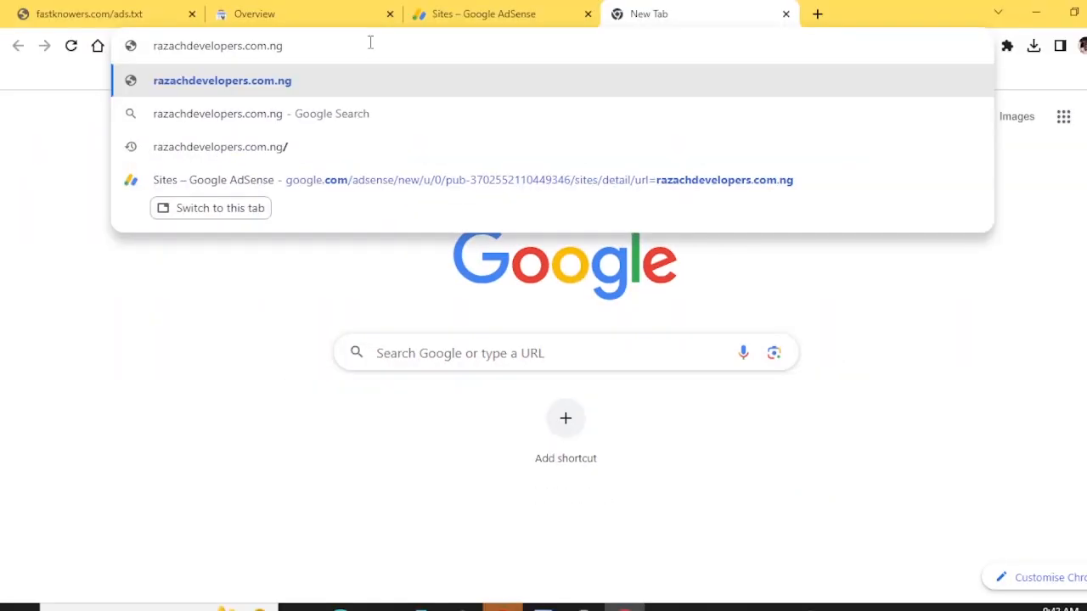
{"action": "type", "text": "/ad"}
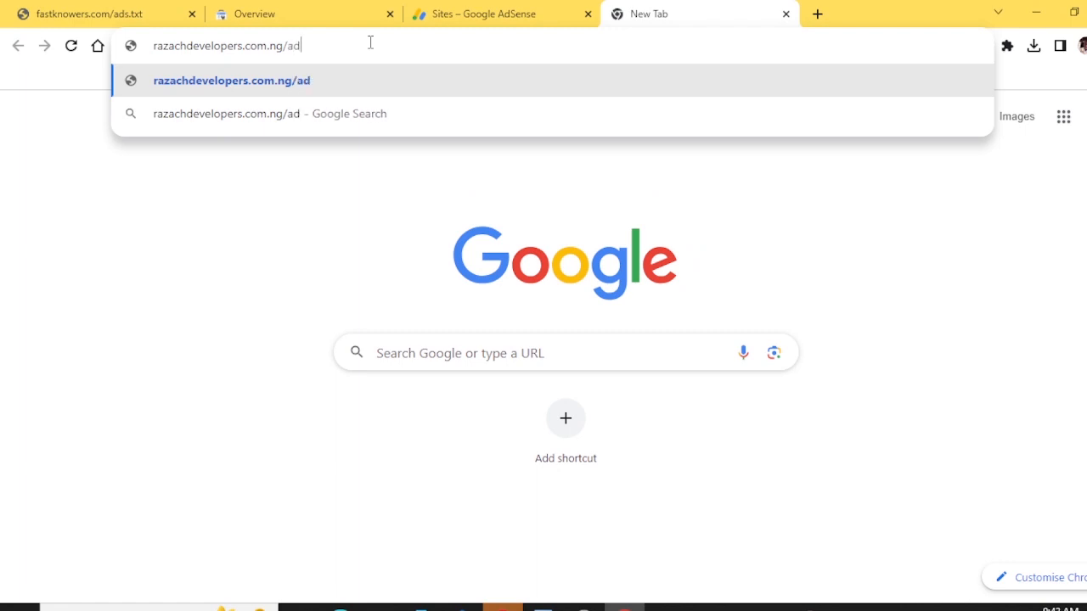
{"action": "type", "text": "s.txt"}
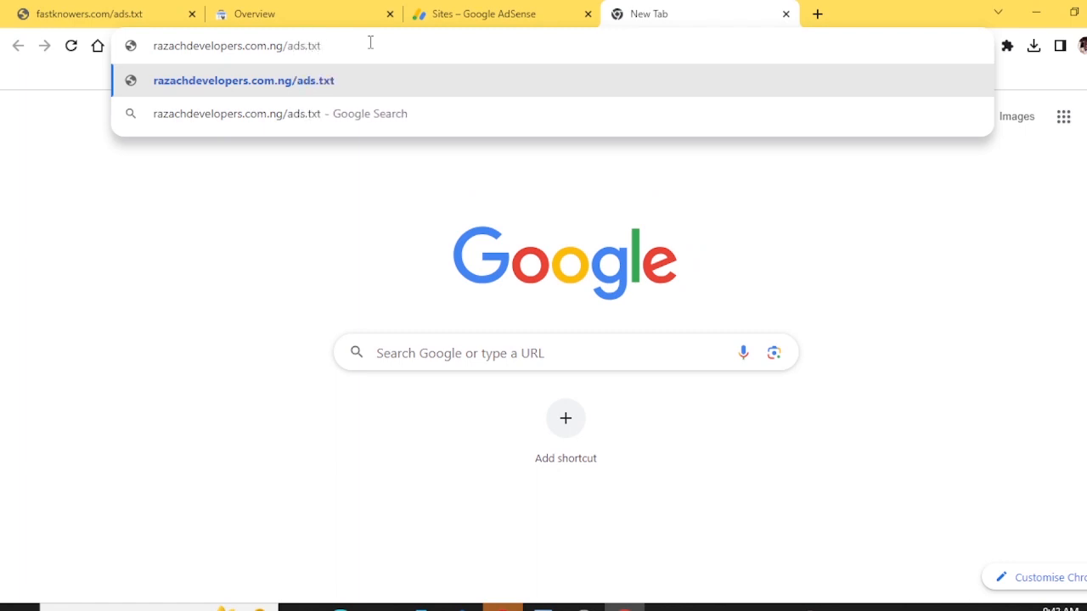
{"action": "key", "text": "Return"}
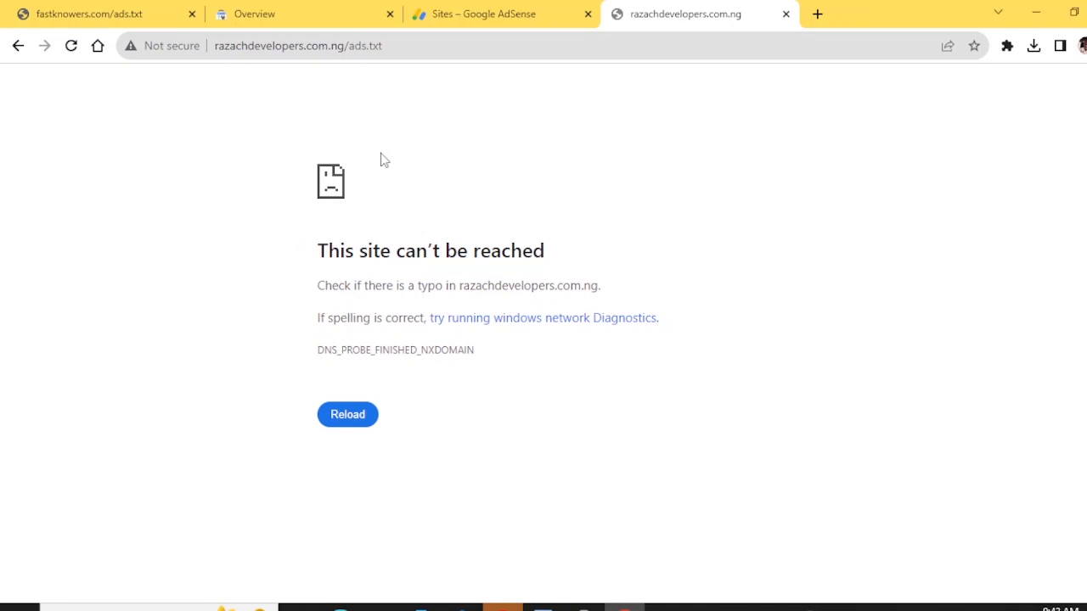
- Load the fastknowers.com home page in place of its ads.txt address and look through it
{"action": "left_click", "coordinate": [89, 10]}
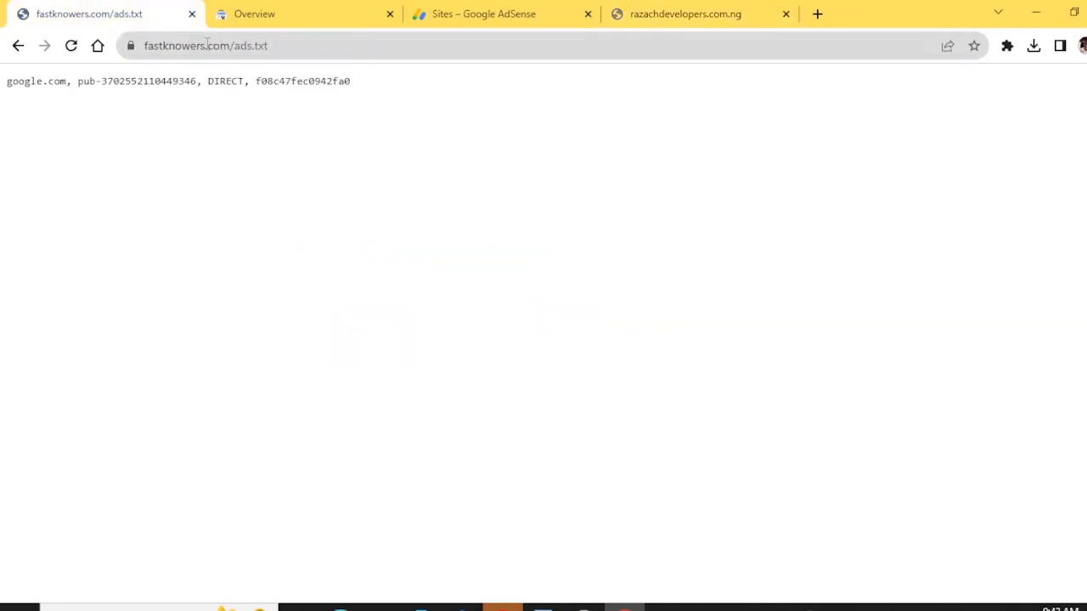
{"action": "double_click", "coordinate": [288, 48]}
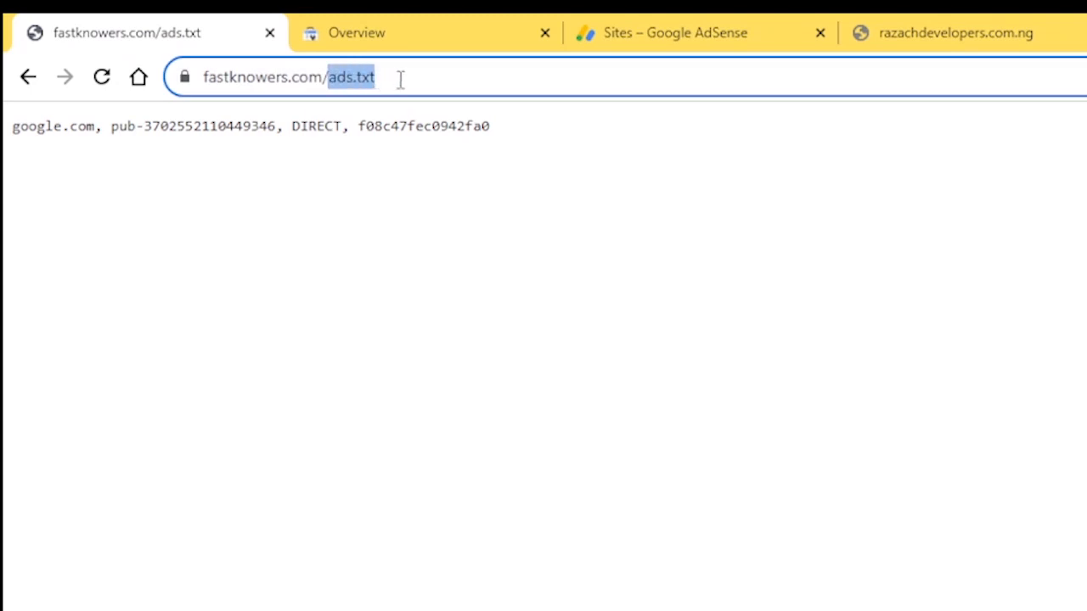
{"action": "key", "text": "BackSpace"}
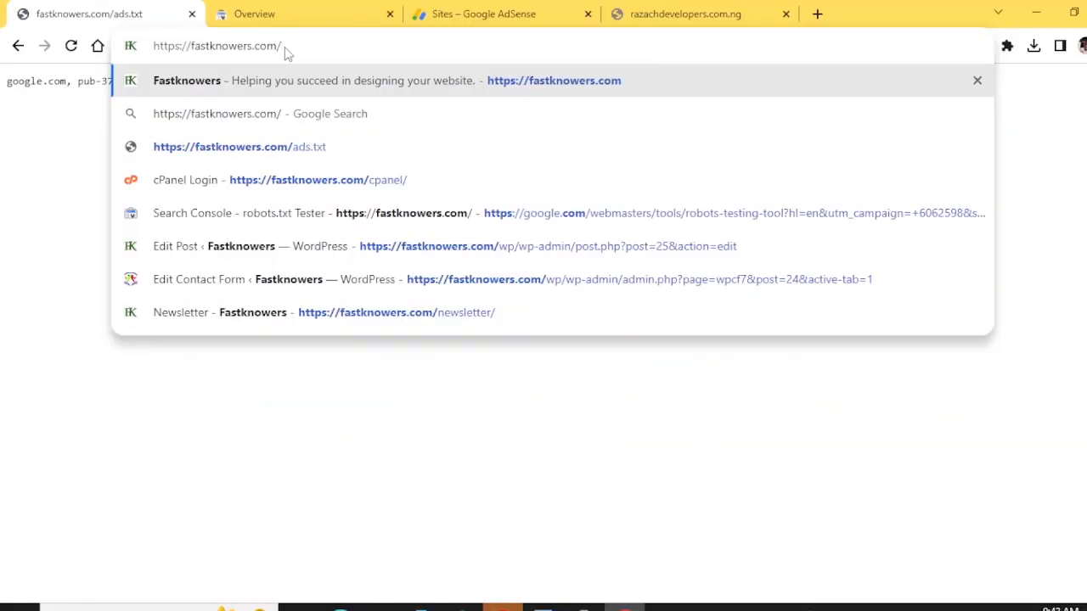
{"action": "key", "text": "Return"}
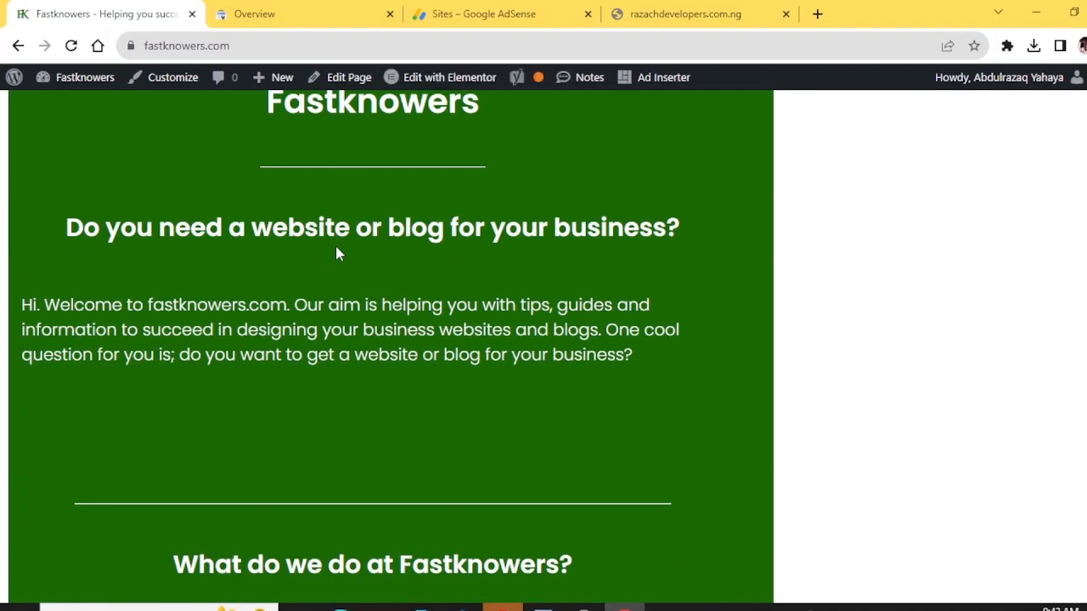
{"action": "scroll", "coordinate": [336, 250], "scroll_direction": "down", "scroll_amount": 10}
{"action": "scroll", "coordinate": [336, 248], "scroll_direction": "up", "scroll_amount": 8}
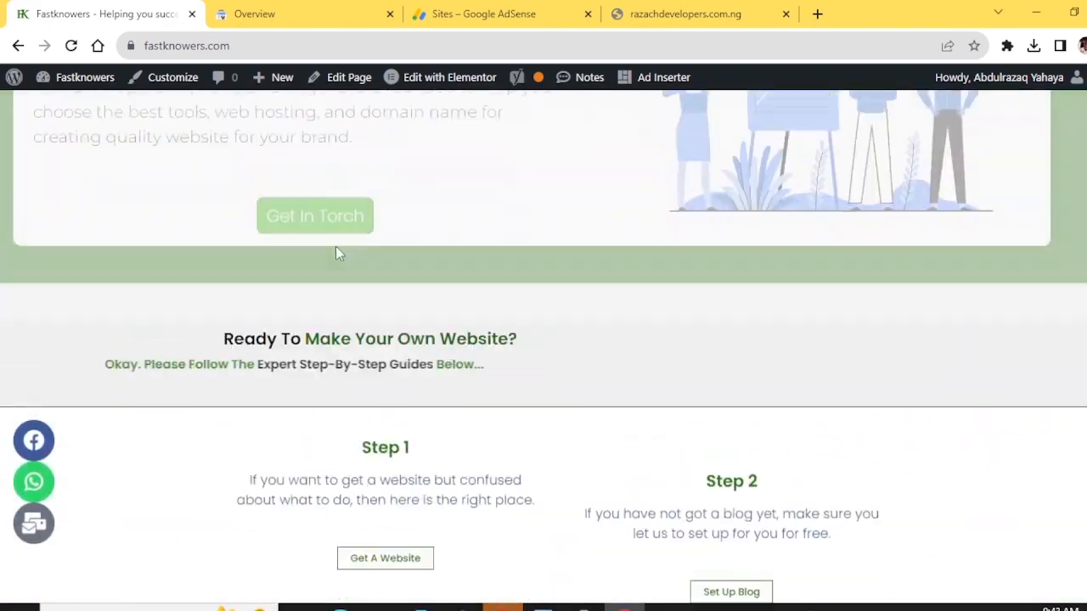
{"action": "scroll", "coordinate": [332, 249], "scroll_direction": "up", "scroll_amount": 3}
{"action": "double_click", "coordinate": [287, 47]}
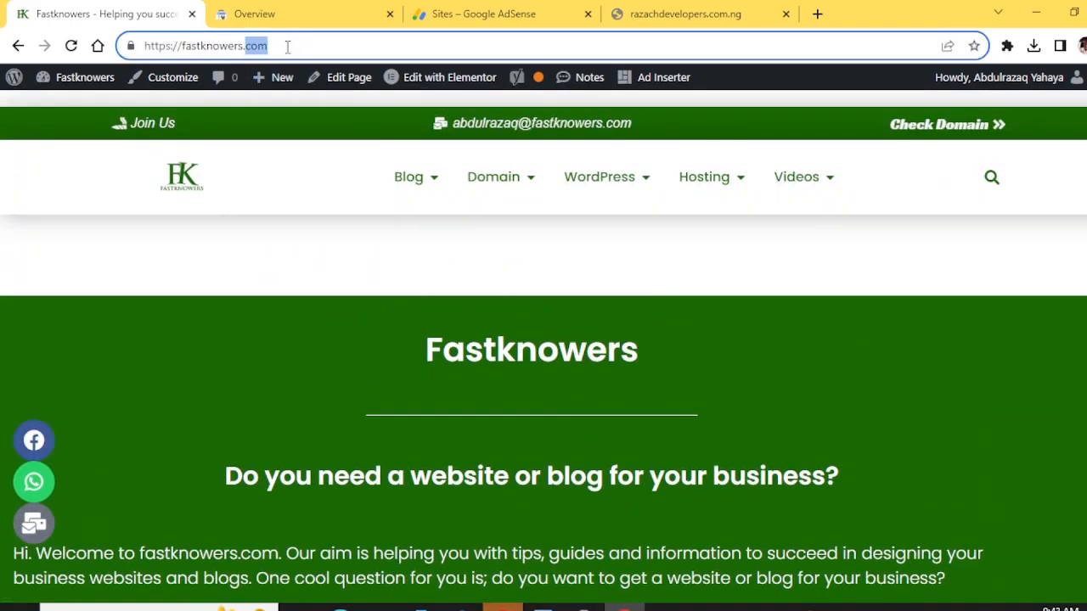
{"action": "left_click", "coordinate": [287, 46]}
{"action": "type", "text": "/cpa"}
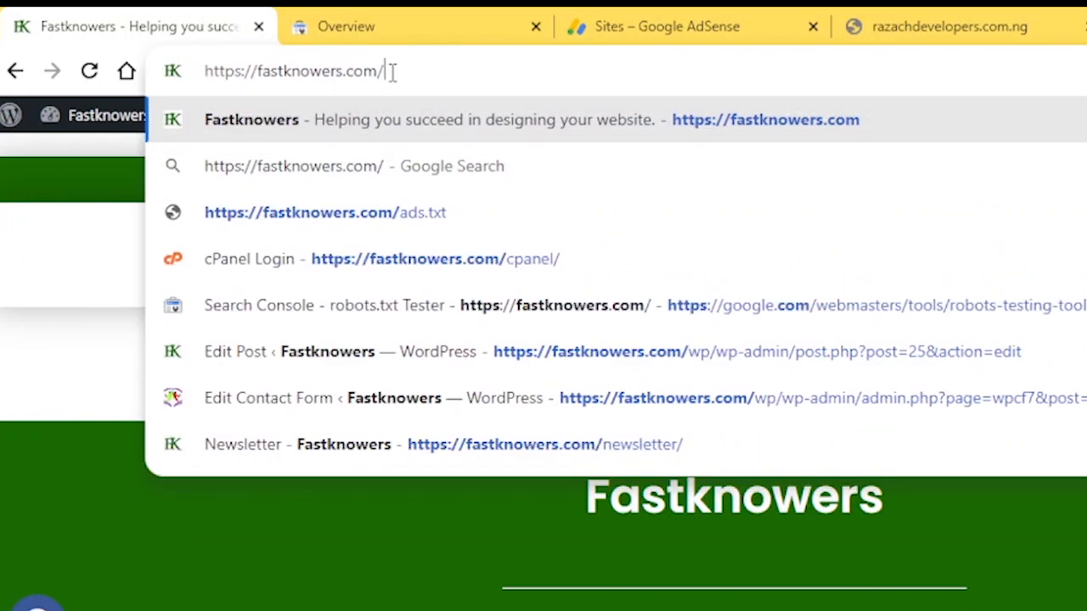
{"action": "type", "text": "nel"}
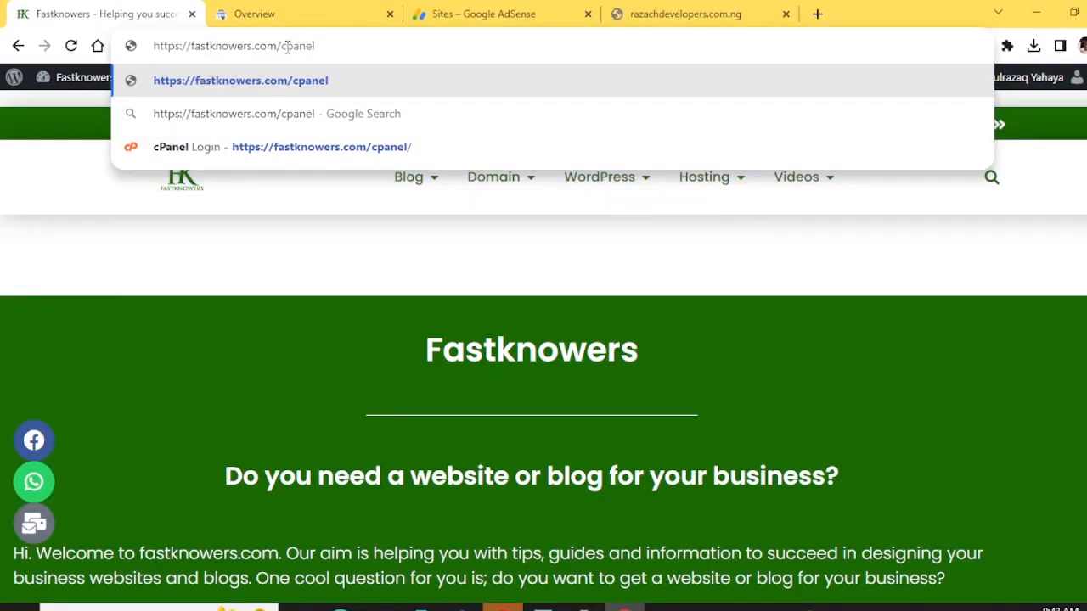
{"action": "type", "text": "/"}
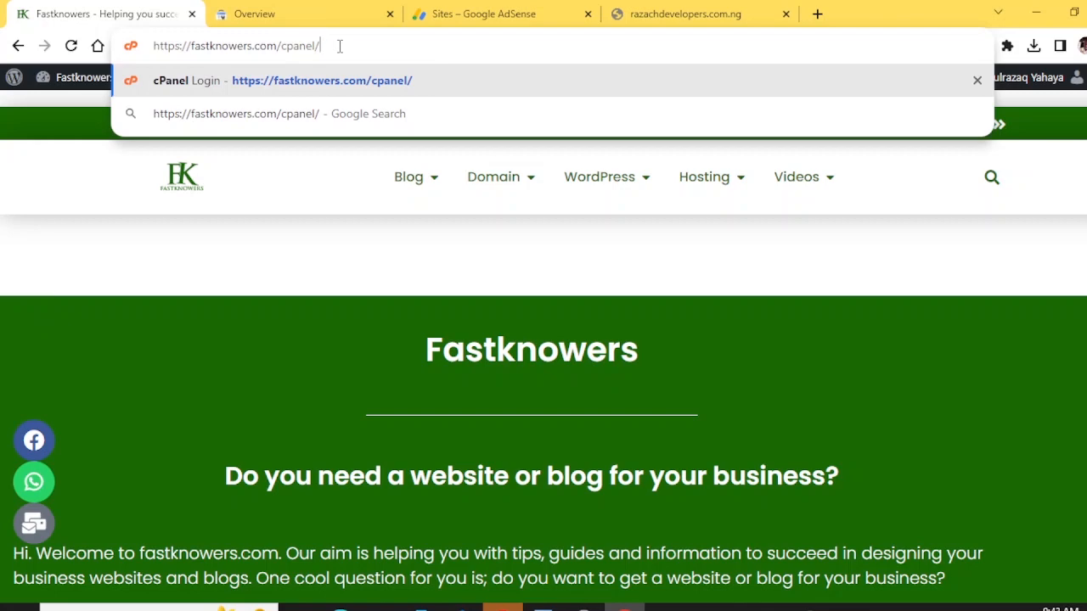
{"action": "key", "text": "Return"}
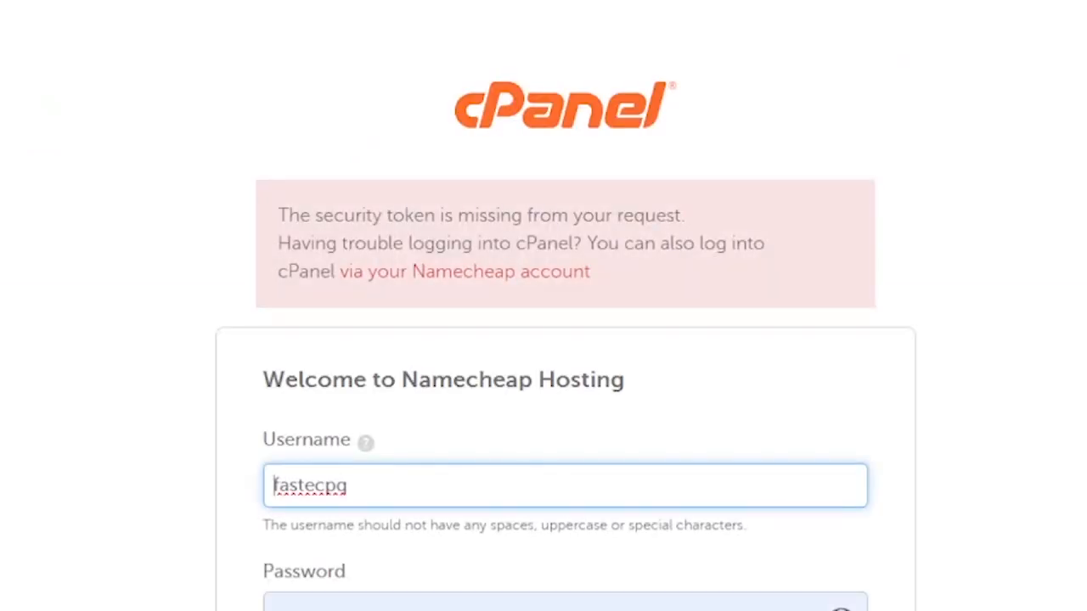
- Log in to cPanel with the prefilled account username and password and look over the available tools
{"action": "scroll", "coordinate": [279, 291], "scroll_direction": "down", "scroll_amount": 2}
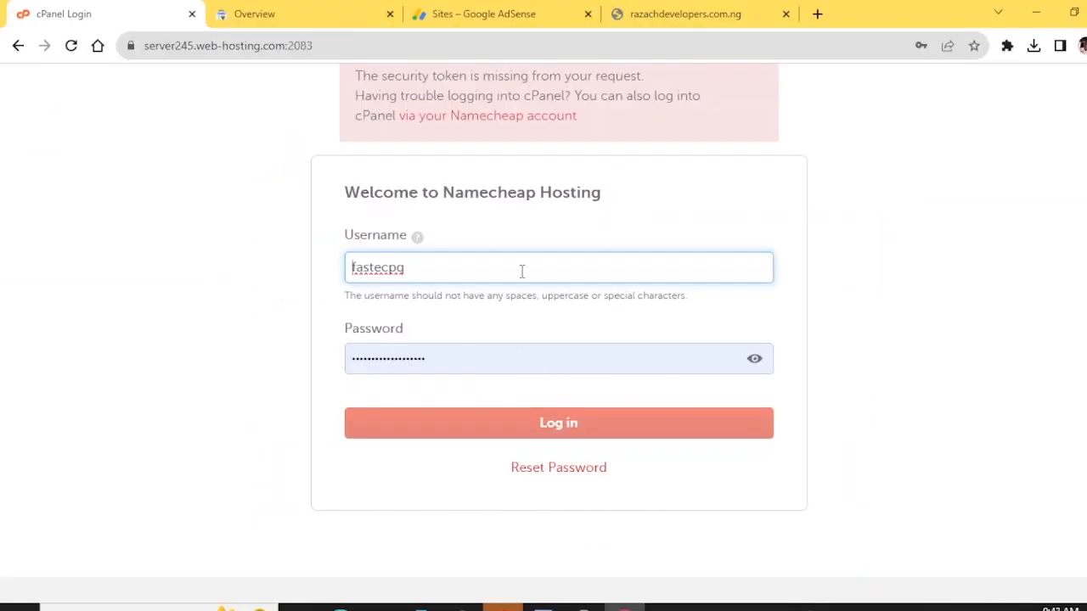
{"action": "double_click", "coordinate": [522, 270]}
{"action": "left_click", "coordinate": [478, 364]}
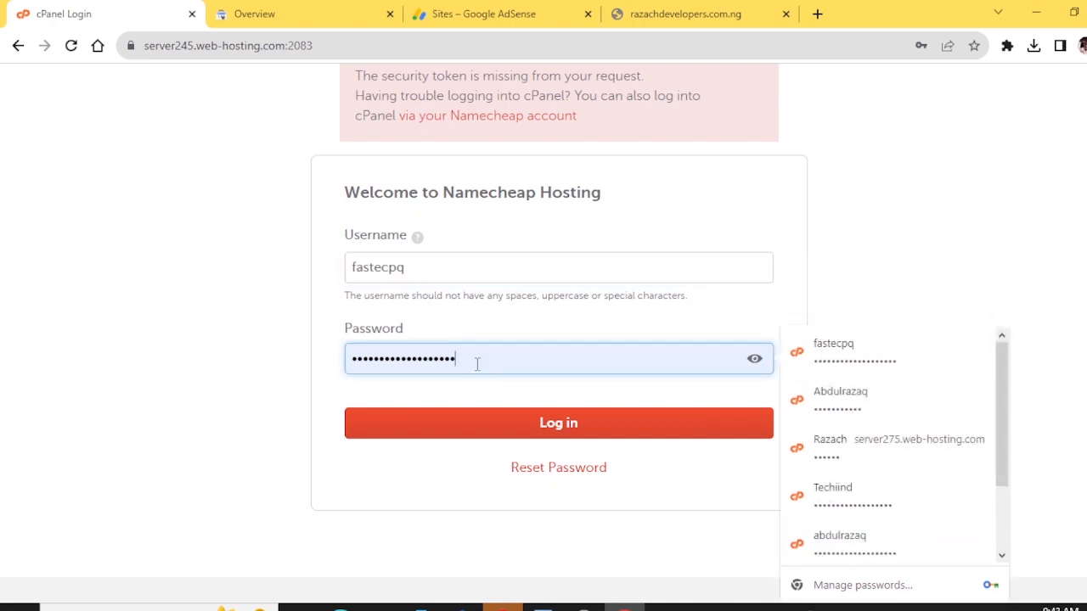
{"action": "left_click", "coordinate": [699, 319]}
{"action": "scroll", "coordinate": [638, 352], "scroll_direction": "down", "scroll_amount": 1}
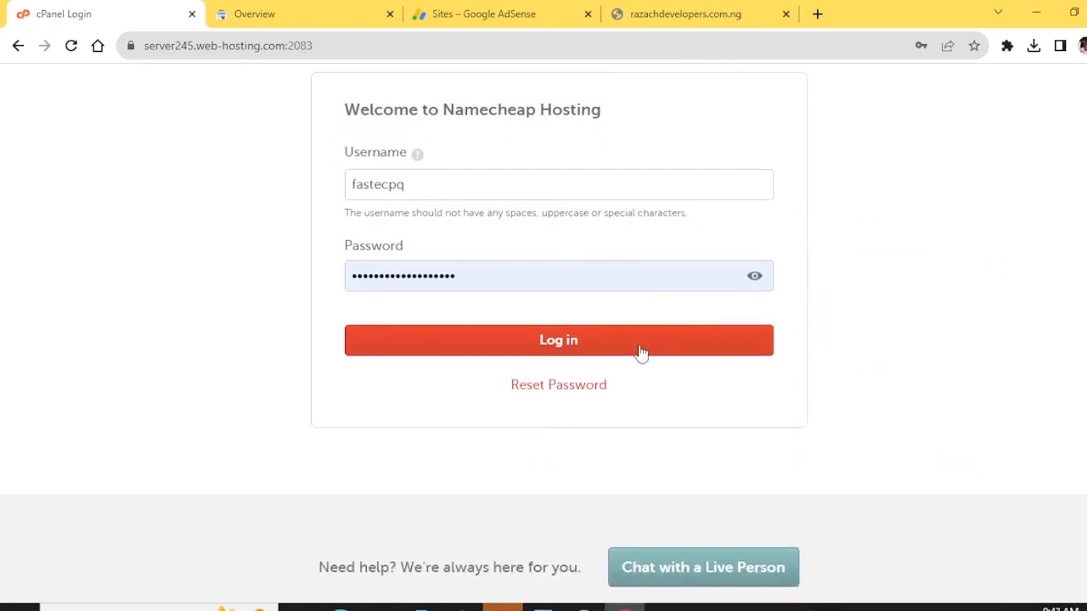
{"action": "left_click", "coordinate": [549, 341]}
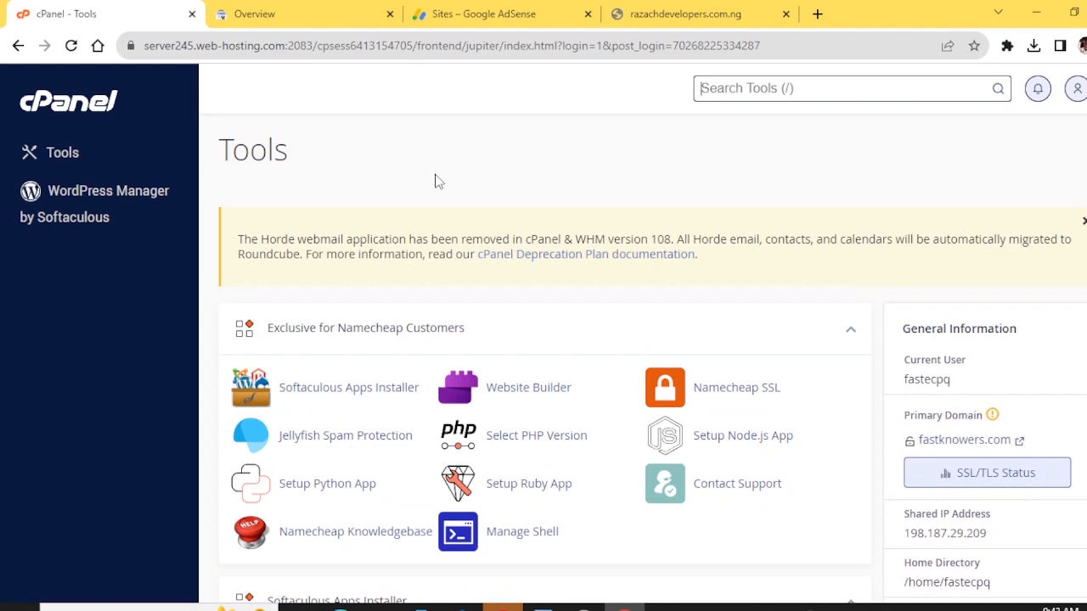
{"action": "scroll", "coordinate": [448, 242], "scroll_direction": "down", "scroll_amount": 3}
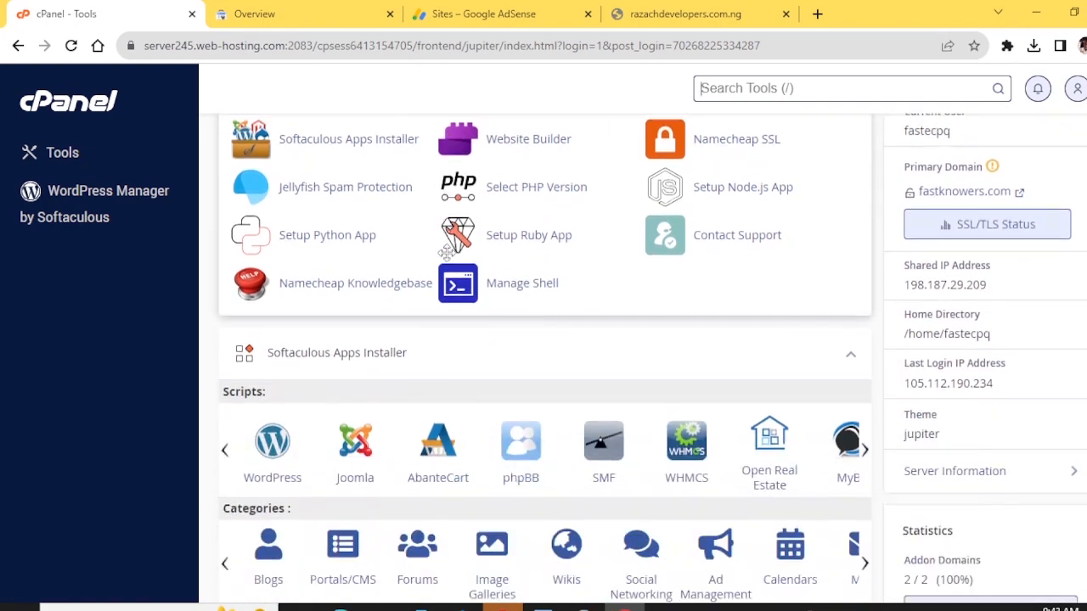
{"action": "scroll", "coordinate": [447, 253], "scroll_direction": "up", "scroll_amount": 3}
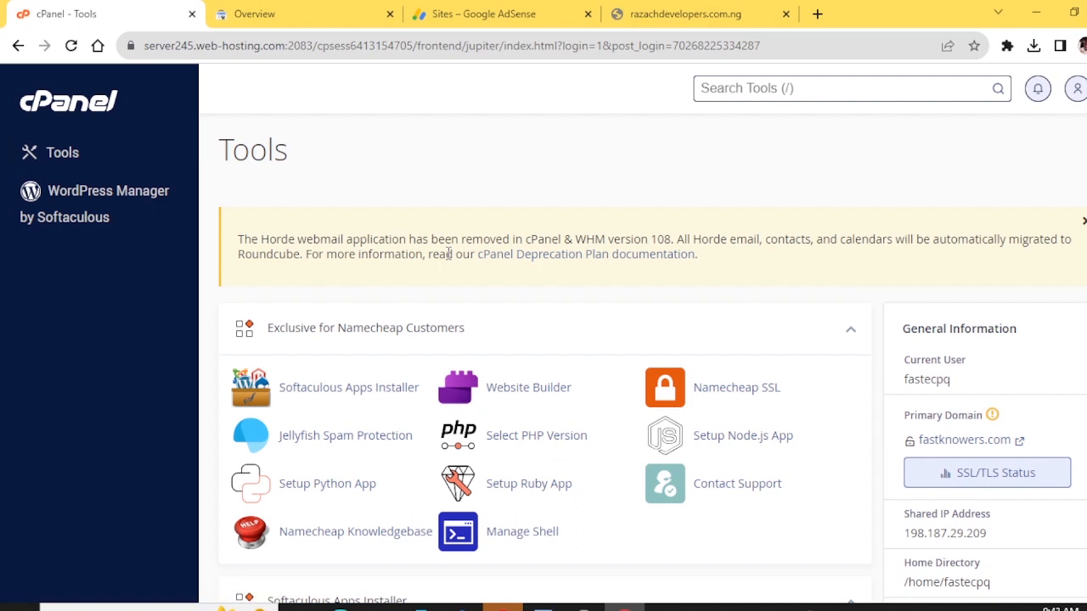
- Copy the ads.txt snippet for razachdevelopers.com.ng from Google AdSense's Connect your site section
{"action": "left_click", "coordinate": [471, 13]}
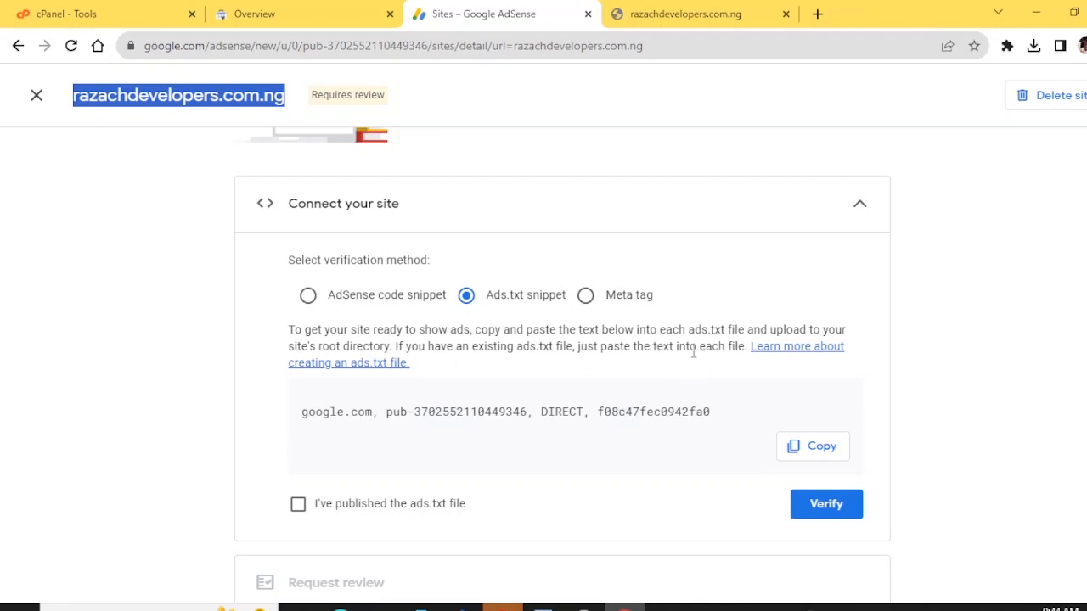
{"action": "scroll", "coordinate": [692, 355], "scroll_direction": "down", "scroll_amount": 1}
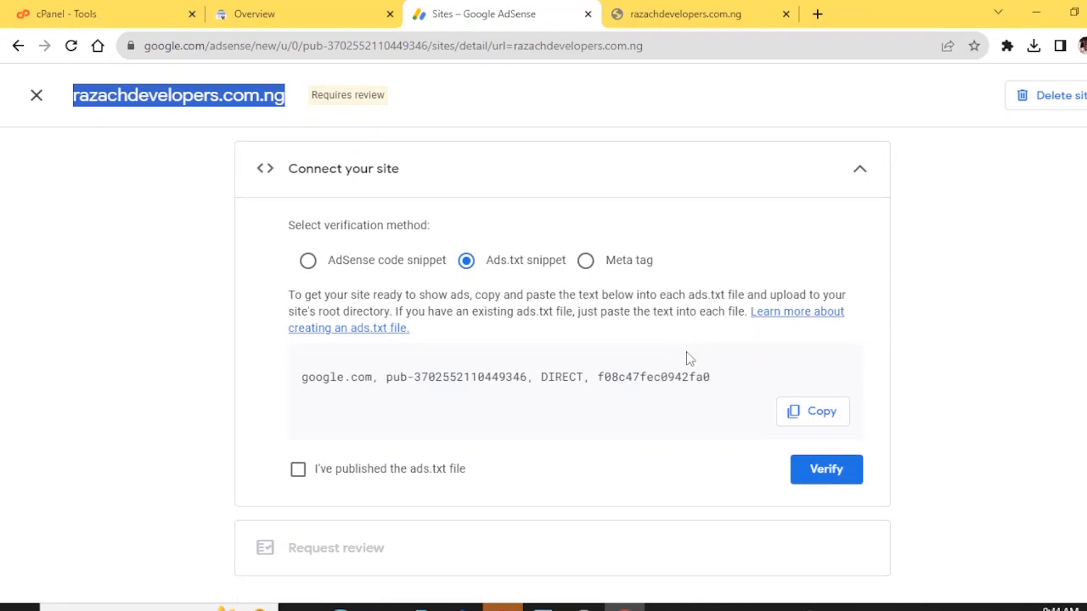
{"action": "left_click", "coordinate": [507, 331]}
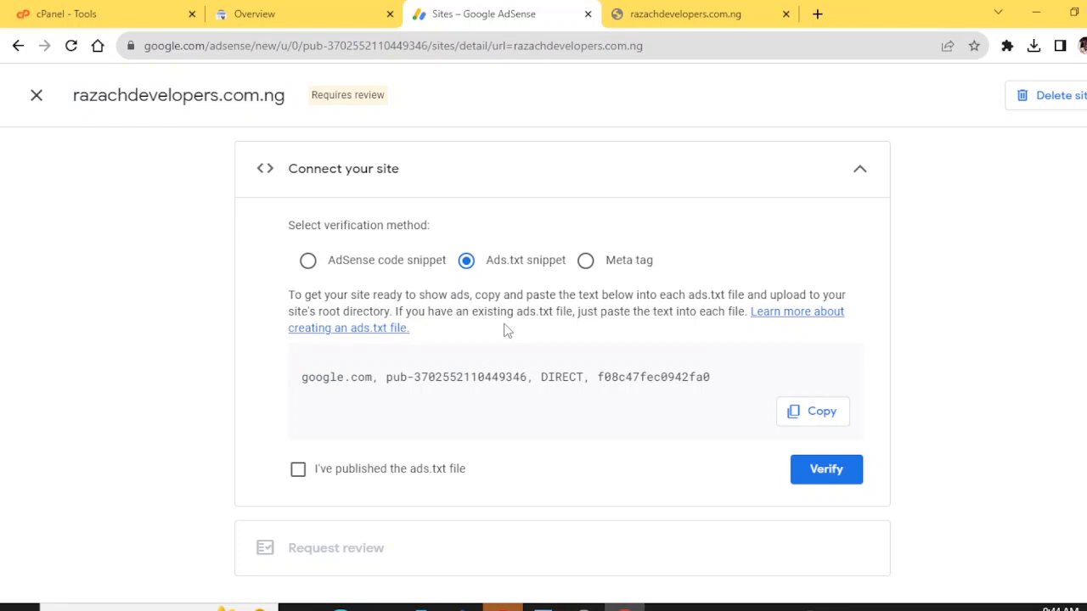
{"action": "left_click", "coordinate": [817, 414]}
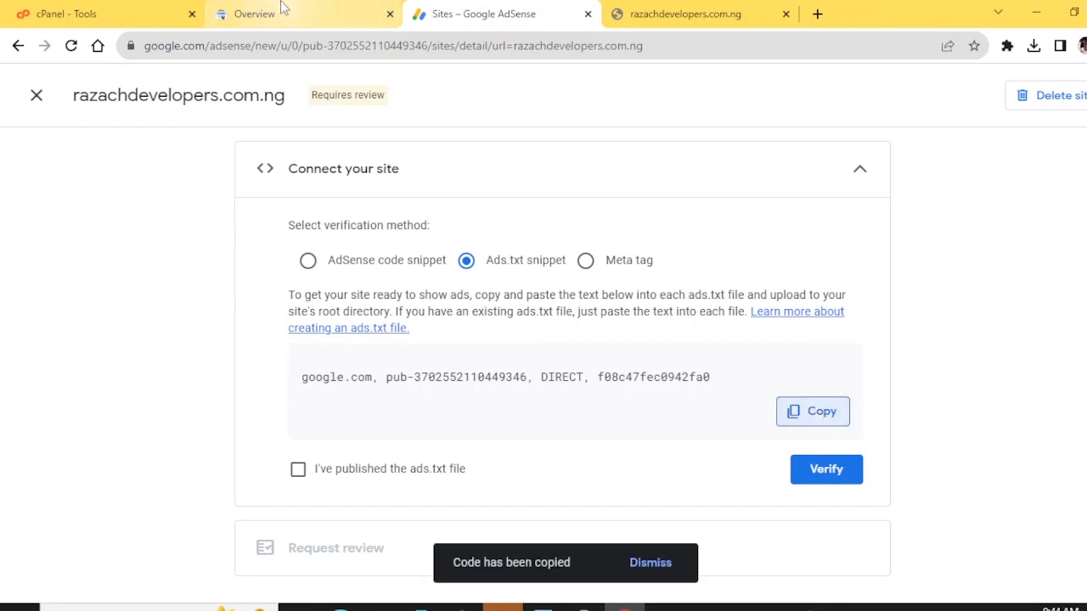
- Switch back to cPanel, search its tools for "file" and open File Manager
{"action": "left_click", "coordinate": [106, 8]}
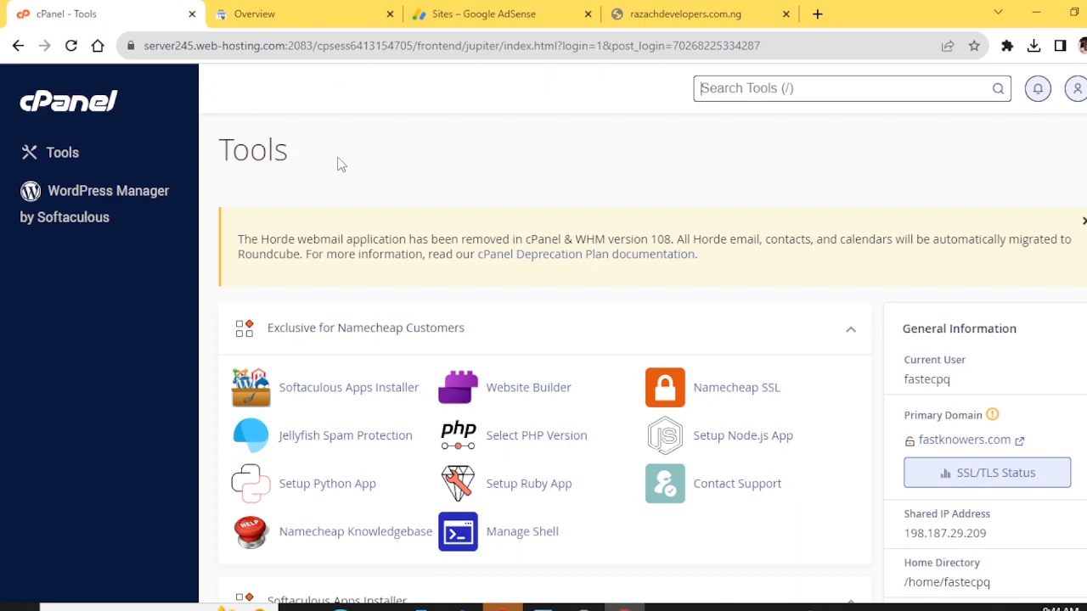
{"action": "scroll", "coordinate": [337, 164], "scroll_direction": "down", "scroll_amount": 4}
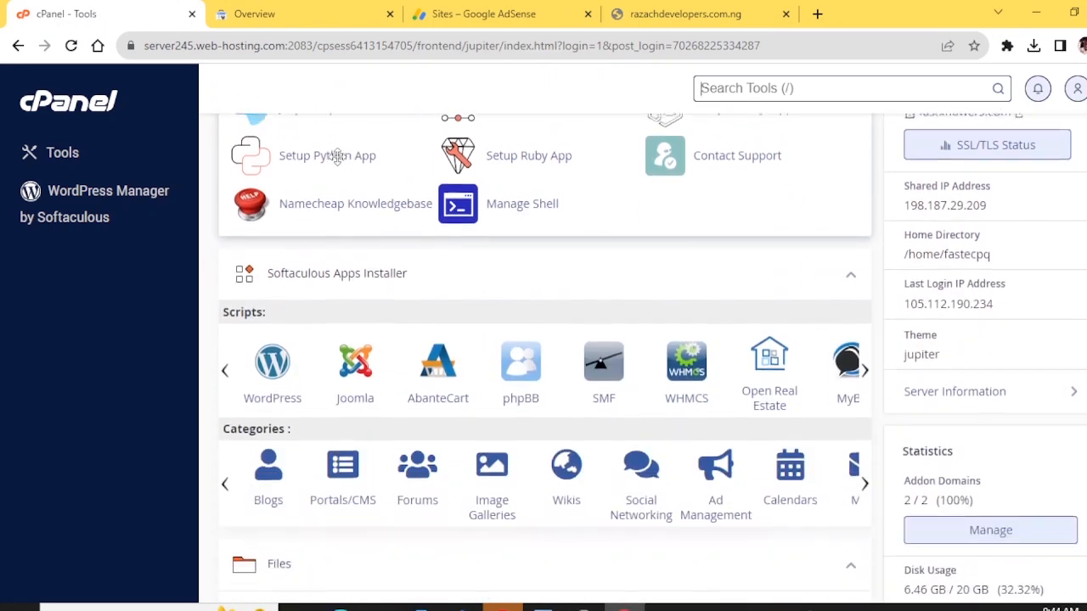
{"action": "scroll", "coordinate": [337, 157], "scroll_direction": "up", "scroll_amount": 3}
{"action": "scroll", "coordinate": [337, 158], "scroll_direction": "up", "scroll_amount": 1}
{"action": "scroll", "coordinate": [337, 156], "scroll_direction": "down", "scroll_amount": 8}
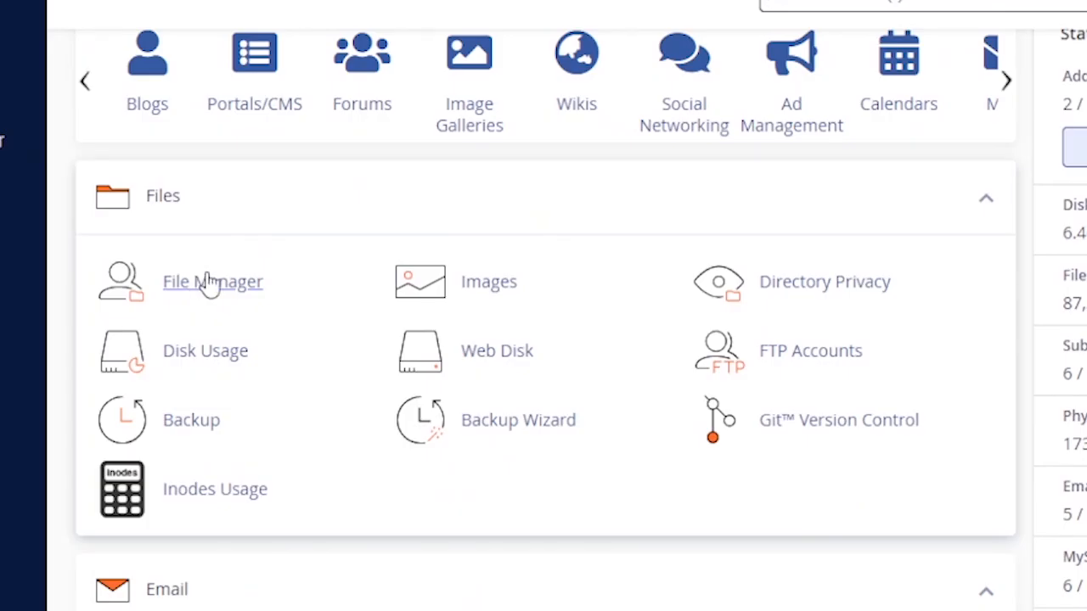
{"action": "left_click", "coordinate": [375, 190]}
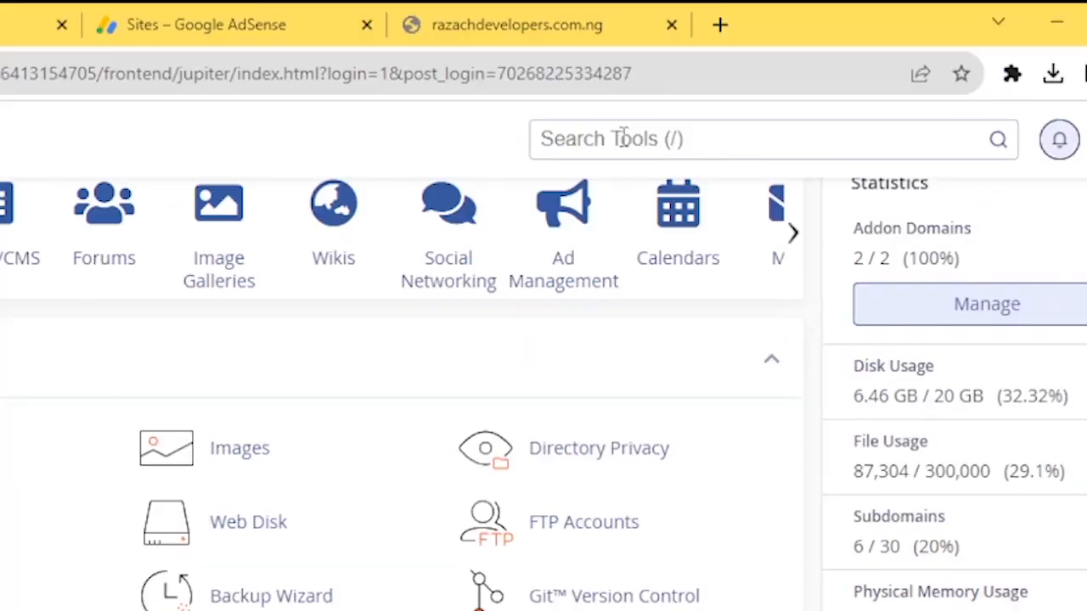
{"action": "left_click", "coordinate": [624, 139]}
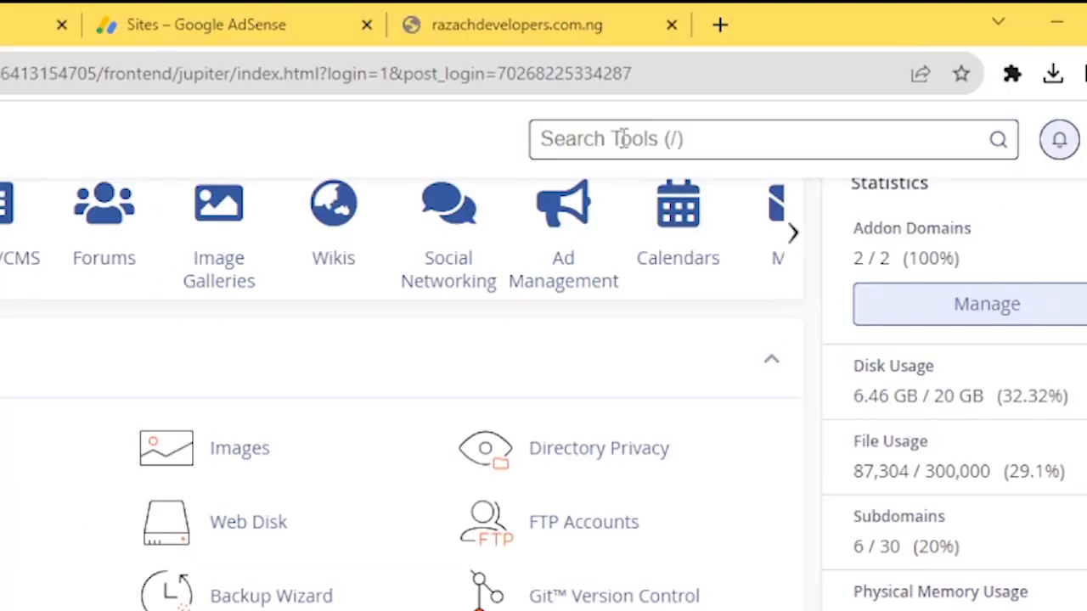
{"action": "type", "text": "file"}
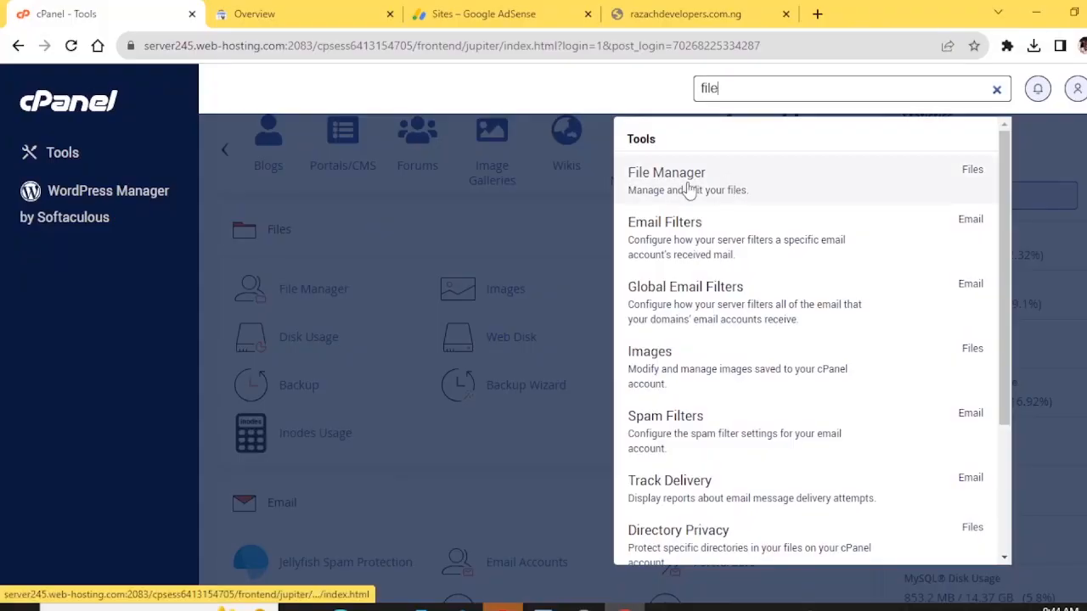
{"action": "left_click", "coordinate": [504, 285]}
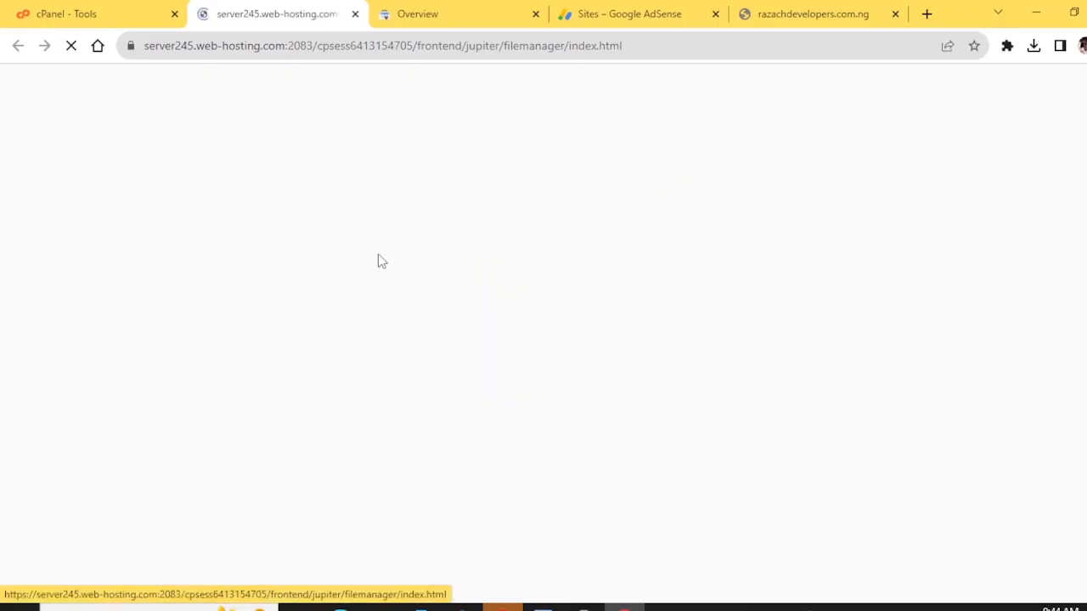
- Open the public_html folder in File Manager and look through its files for ads.txt
{"action": "scroll", "coordinate": [378, 254], "scroll_direction": "down", "scroll_amount": 2}
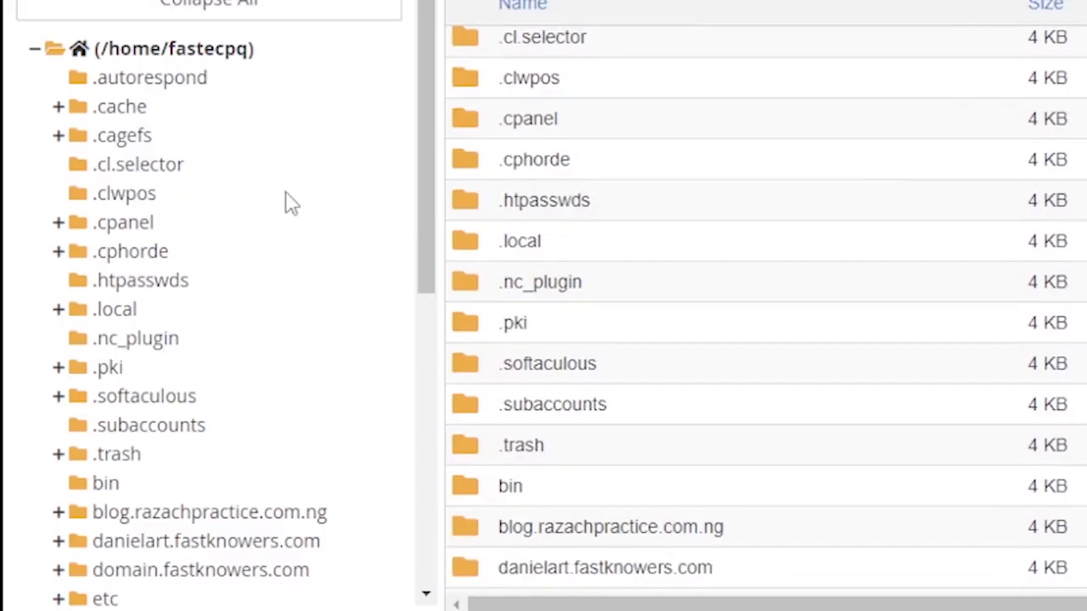
{"action": "scroll", "coordinate": [179, 341], "scroll_direction": "down", "scroll_amount": 5}
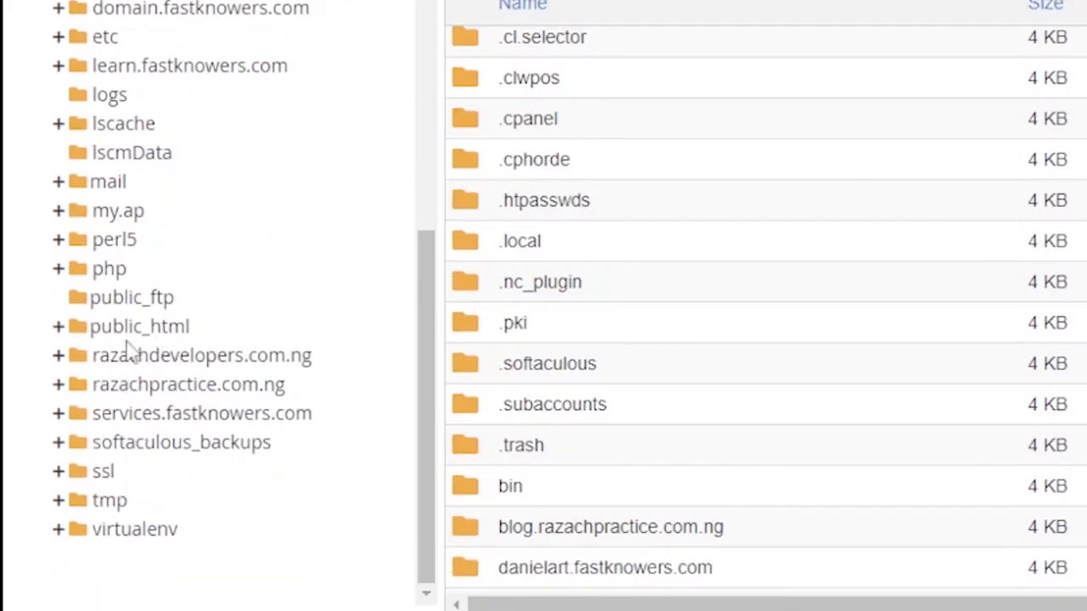
{"action": "left_click", "coordinate": [128, 329]}
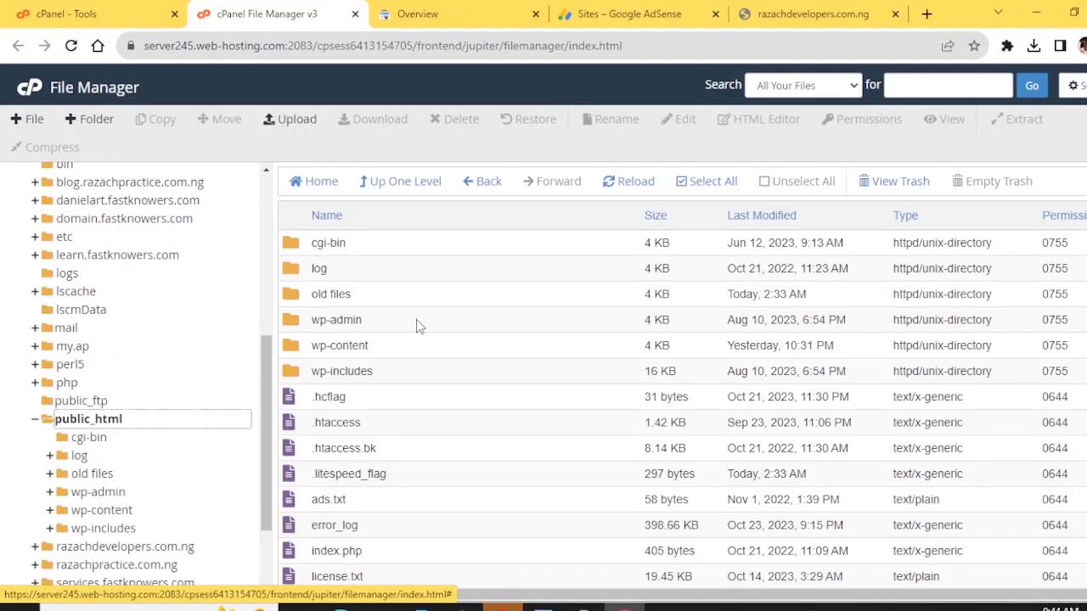
{"action": "scroll", "coordinate": [417, 323], "scroll_direction": "down", "scroll_amount": 2}
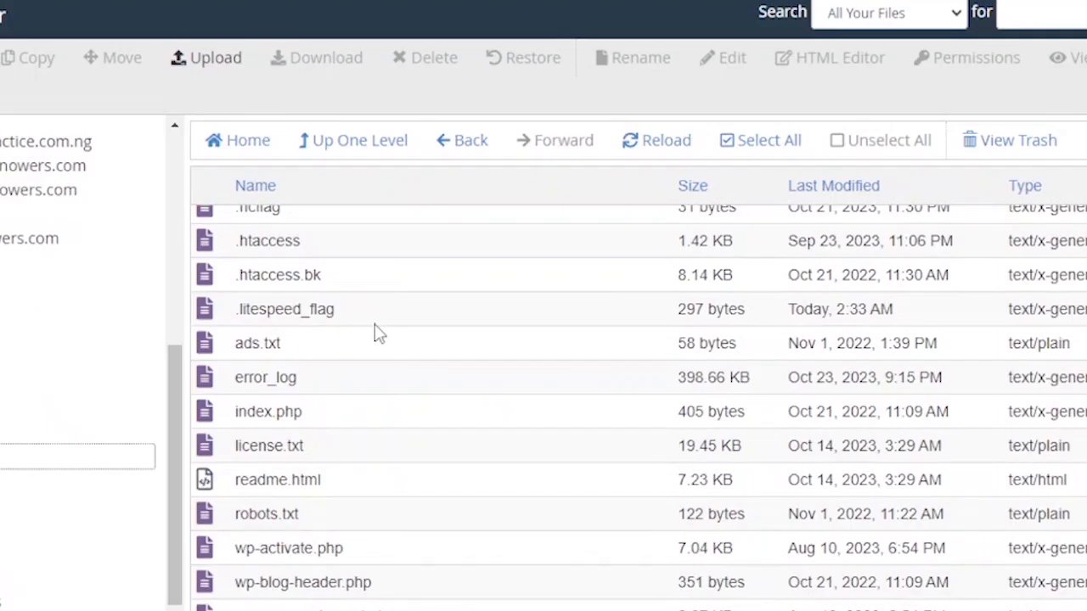
{"action": "scroll", "coordinate": [418, 320], "scroll_direction": "down", "scroll_amount": 3}
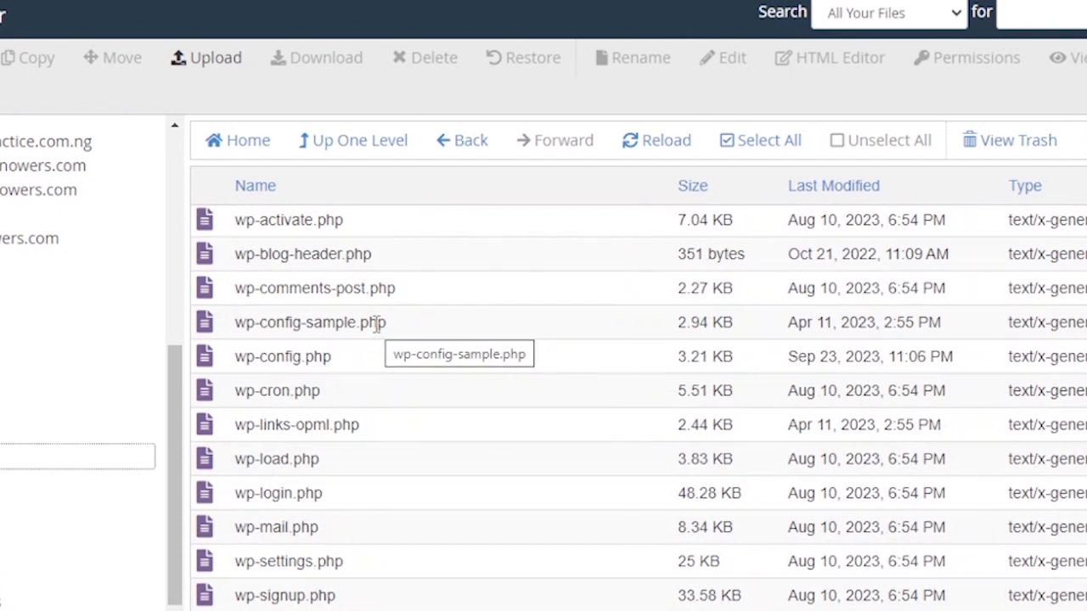
{"action": "scroll", "coordinate": [376, 324], "scroll_direction": "up", "scroll_amount": 3}
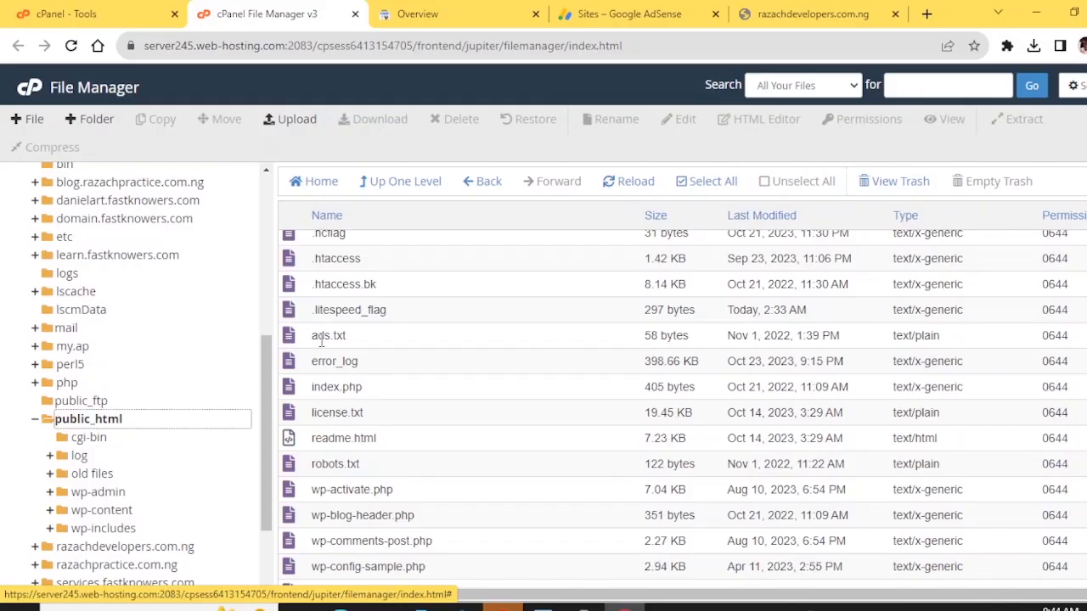
- Download ads.txt from public_html, open the downloaded copy in Notepad and examine the publisher ID and the final code
{"action": "left_click", "coordinate": [236, 352]}
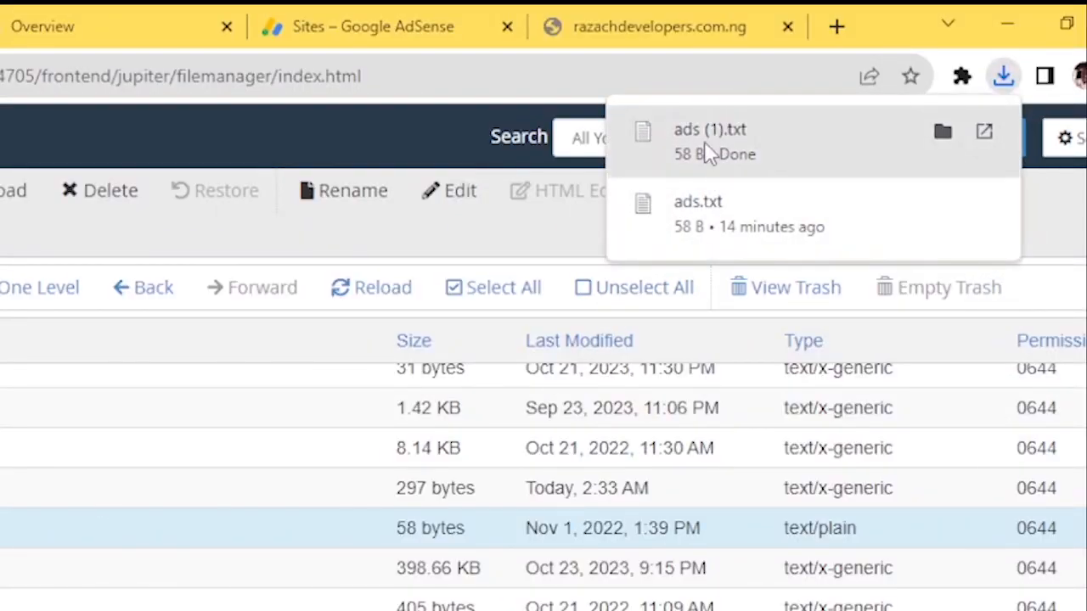
{"action": "left_click", "coordinate": [704, 141]}
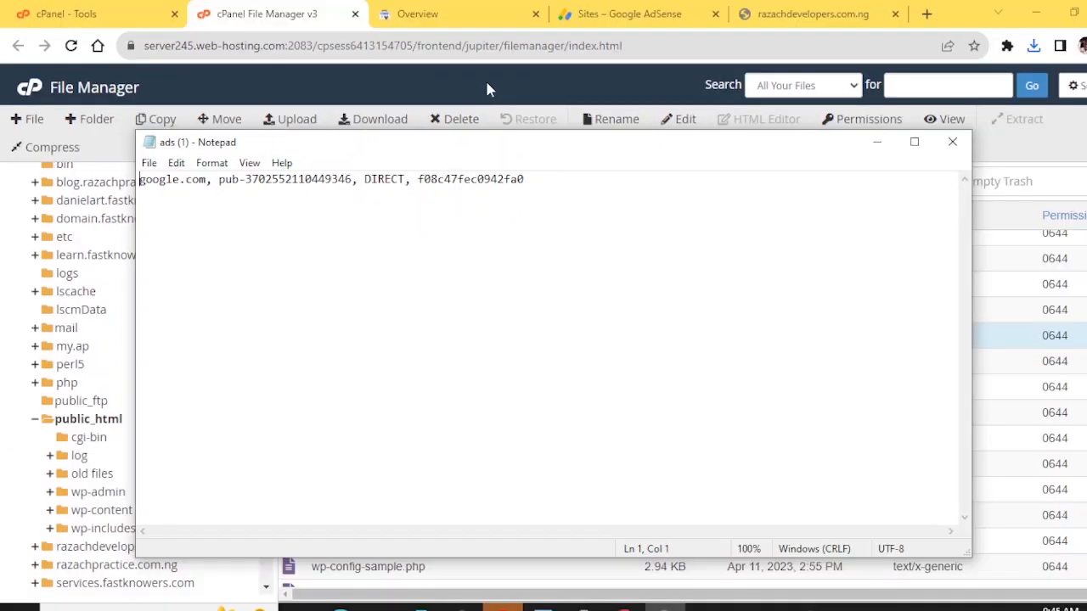
{"action": "double_click", "coordinate": [300, 179]}
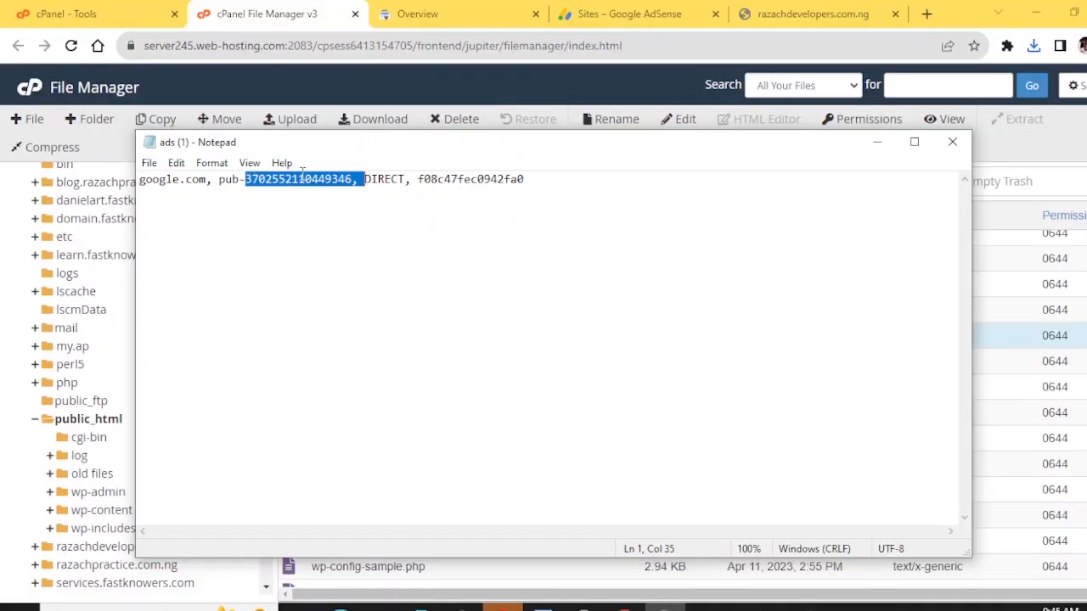
{"action": "left_click", "coordinate": [300, 179]}
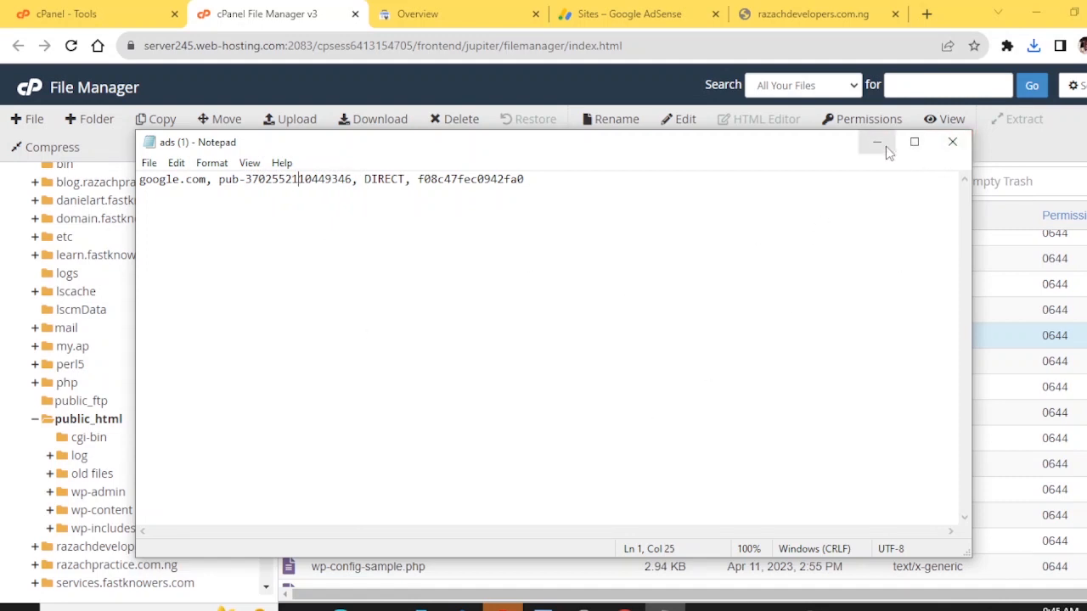
{"action": "key", "text": "ctrl+shift+Left"}
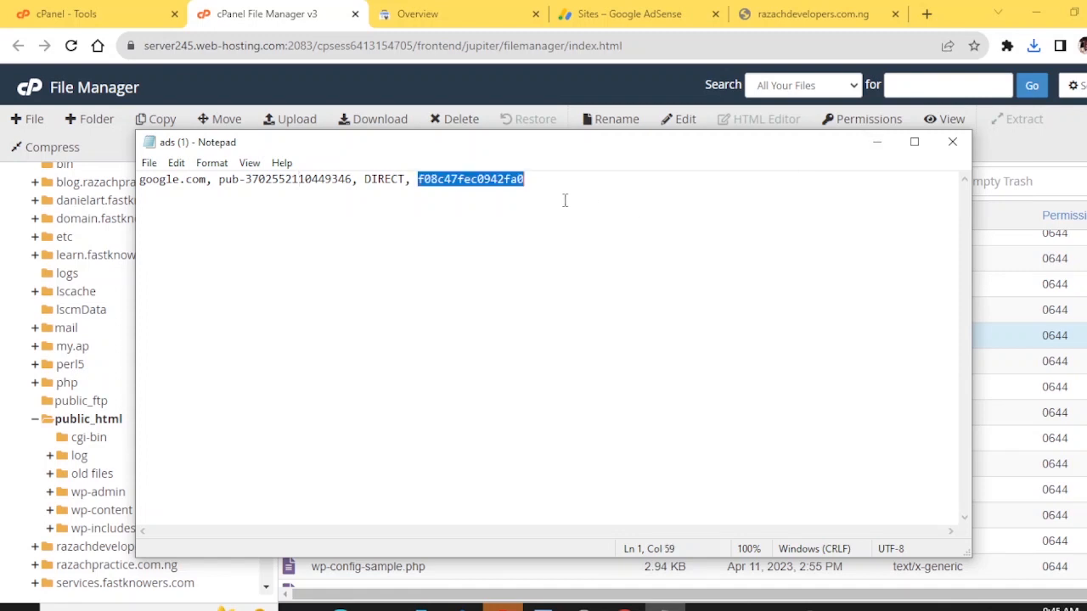
{"action": "double_click", "coordinate": [552, 199]}
{"action": "left_click", "coordinate": [552, 198]}
- Cut the entire ads.txt line out of the downloaded copy in Notepad
{"action": "key", "text": "ctrl+a"}
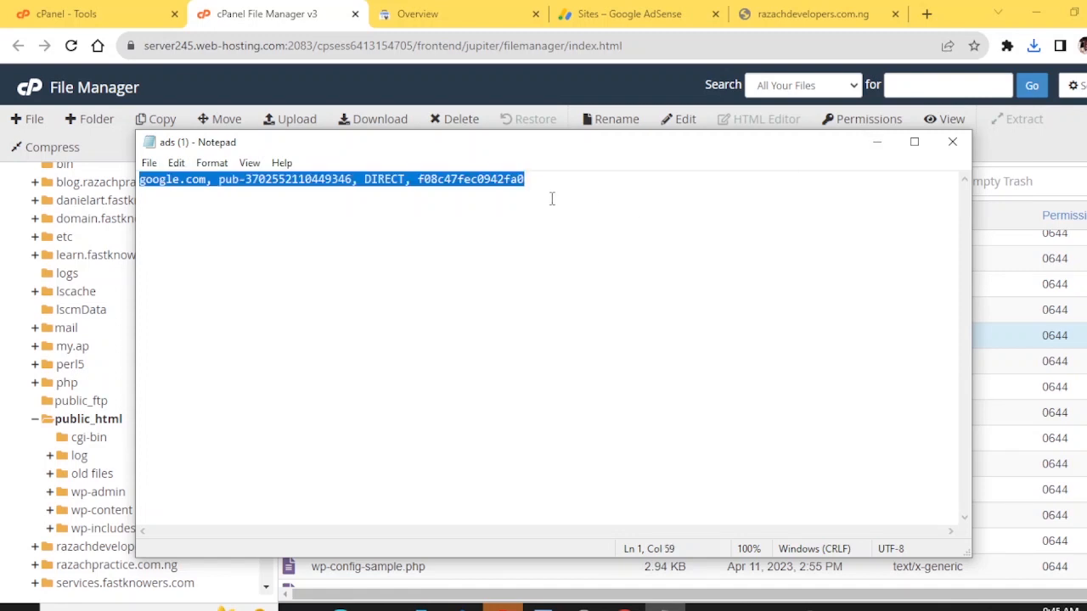
{"action": "right_click", "coordinate": [552, 198]}
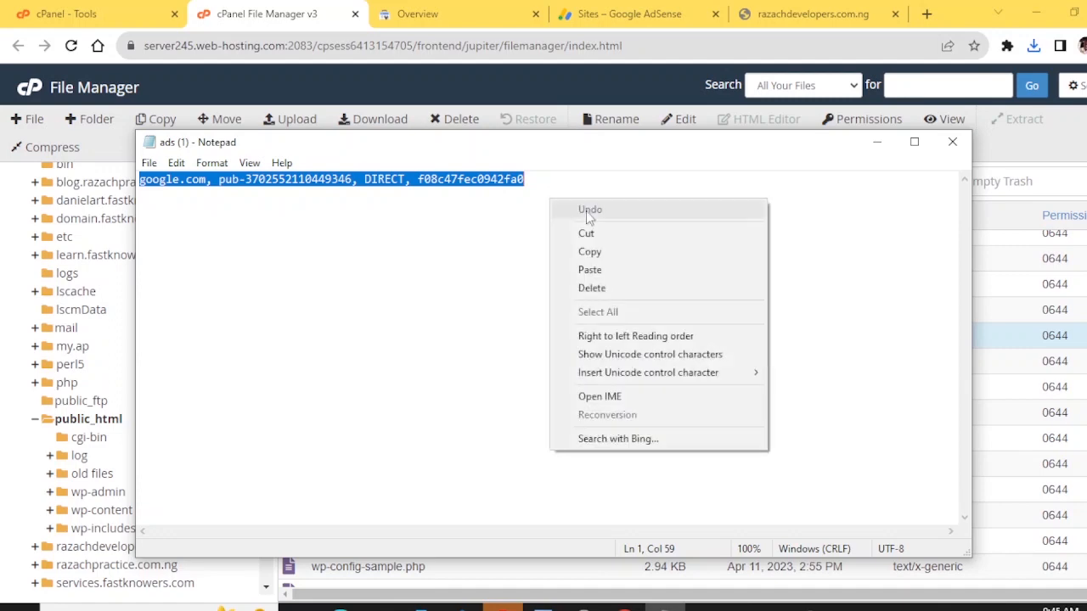
{"action": "left_click", "coordinate": [592, 234]}
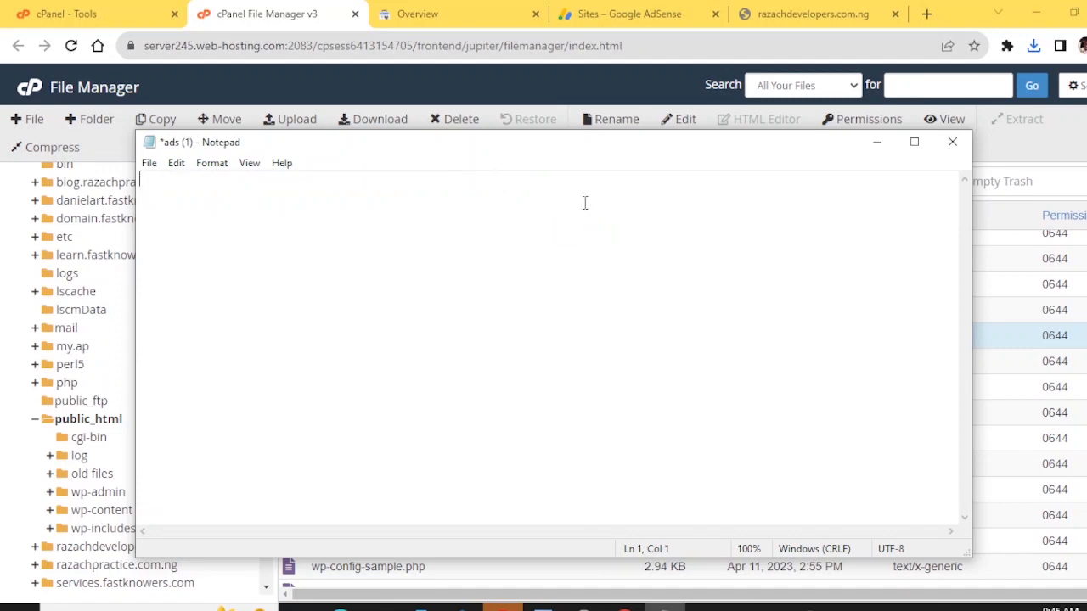
- Copy the ads.txt snippet from the AdSense site page again and paste it into the empty Notepad file
{"action": "left_click", "coordinate": [599, 12]}
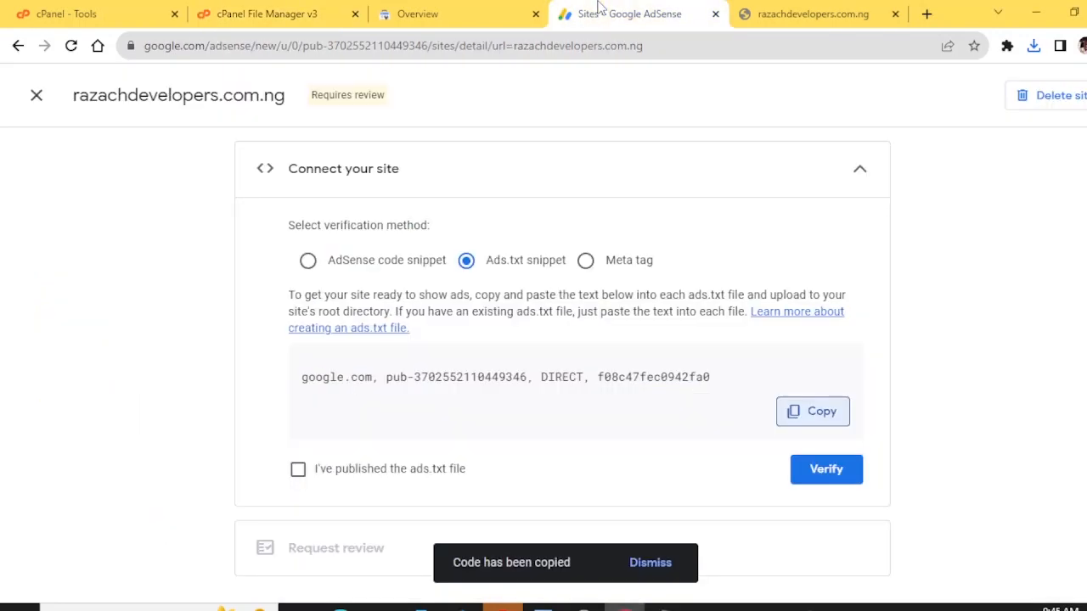
{"action": "left_click", "coordinate": [794, 414]}
{"action": "mouse_move", "coordinate": [665, 605]}
{"action": "left_click", "coordinate": [654, 560]}
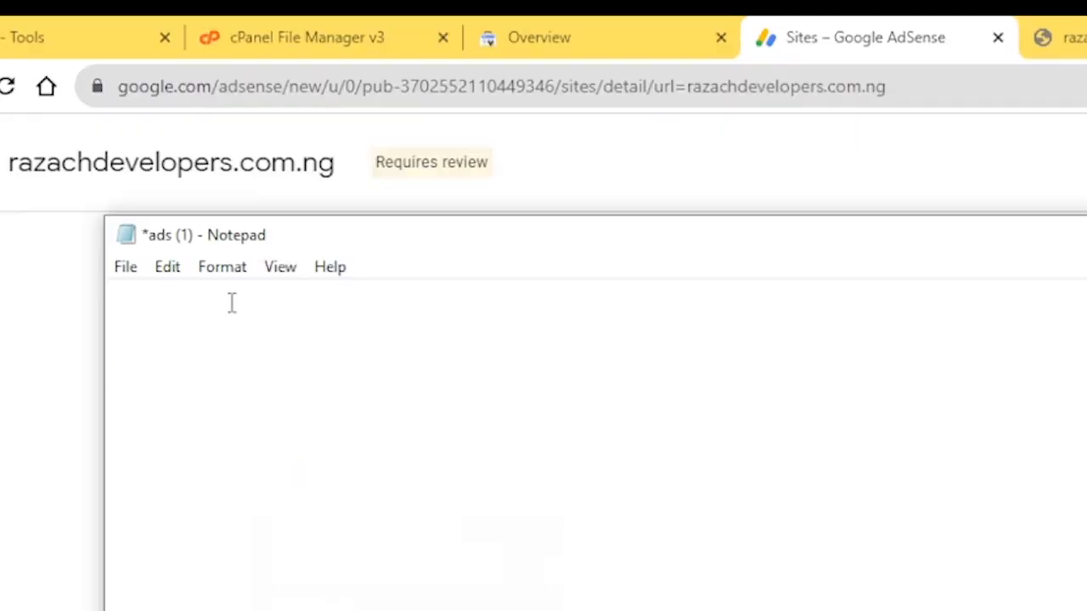
{"action": "right_click", "coordinate": [216, 186]}
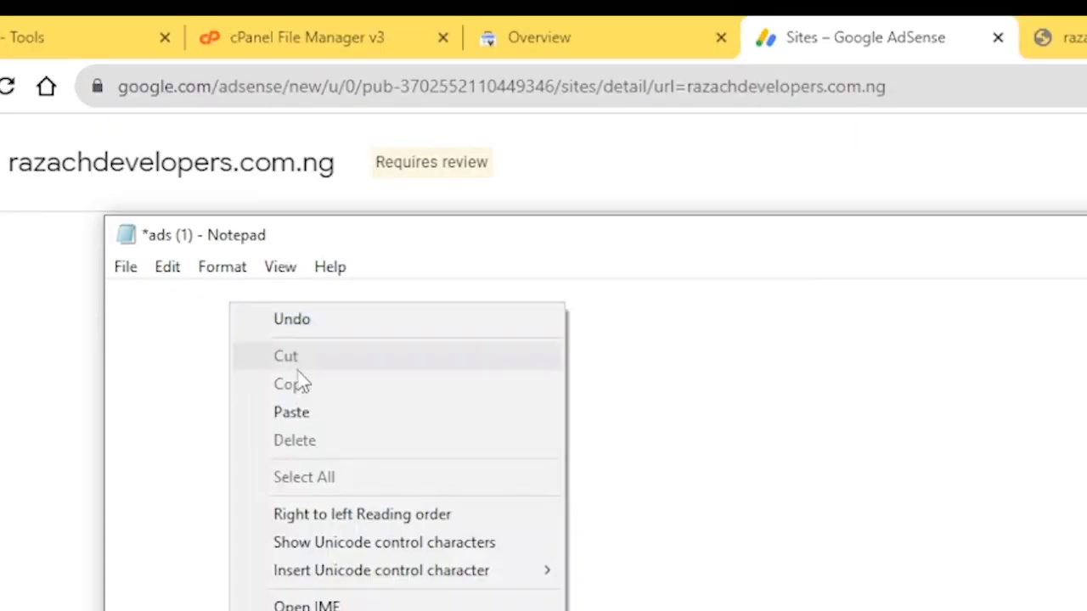
{"action": "left_click", "coordinate": [309, 408]}
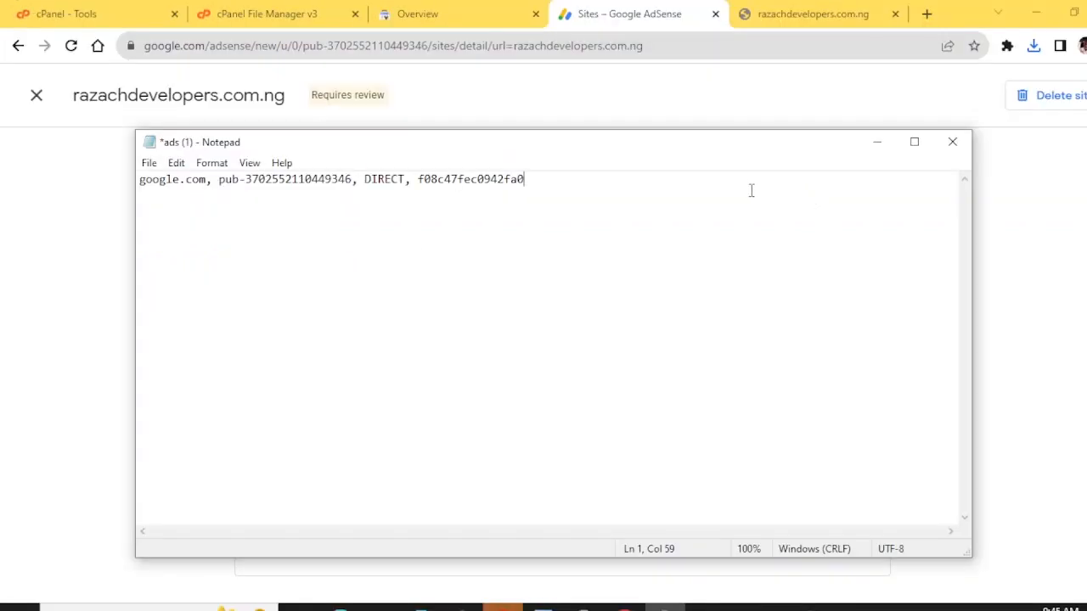
- Return to File Manager and create a new file named ads2.txt in /public_html
{"action": "left_click", "coordinate": [238, 10]}
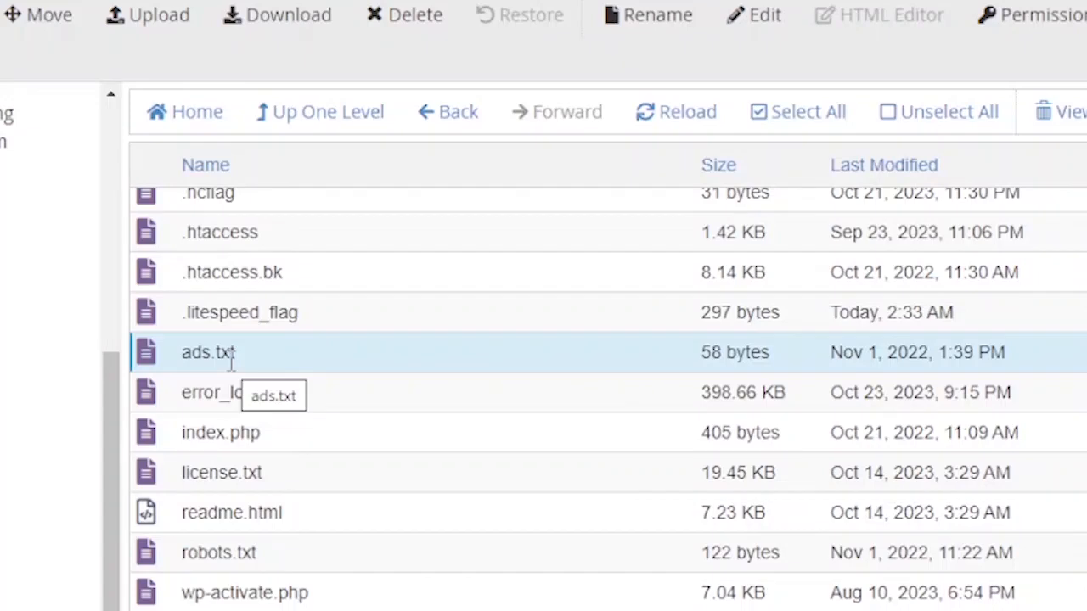
{"action": "scroll", "coordinate": [230, 361], "scroll_direction": "up", "scroll_amount": 3}
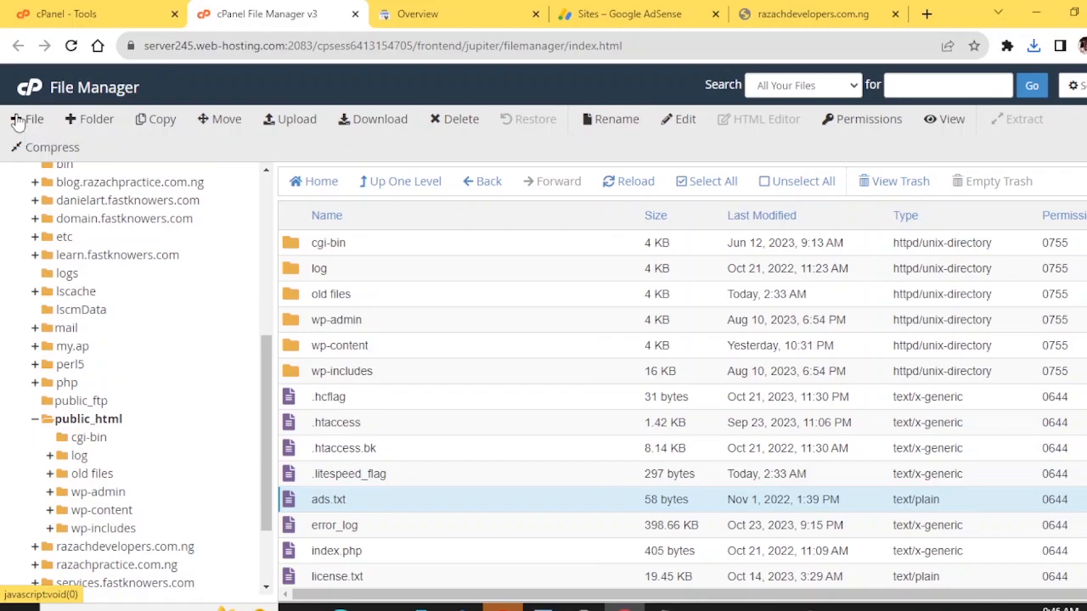
{"action": "left_click", "coordinate": [17, 121]}
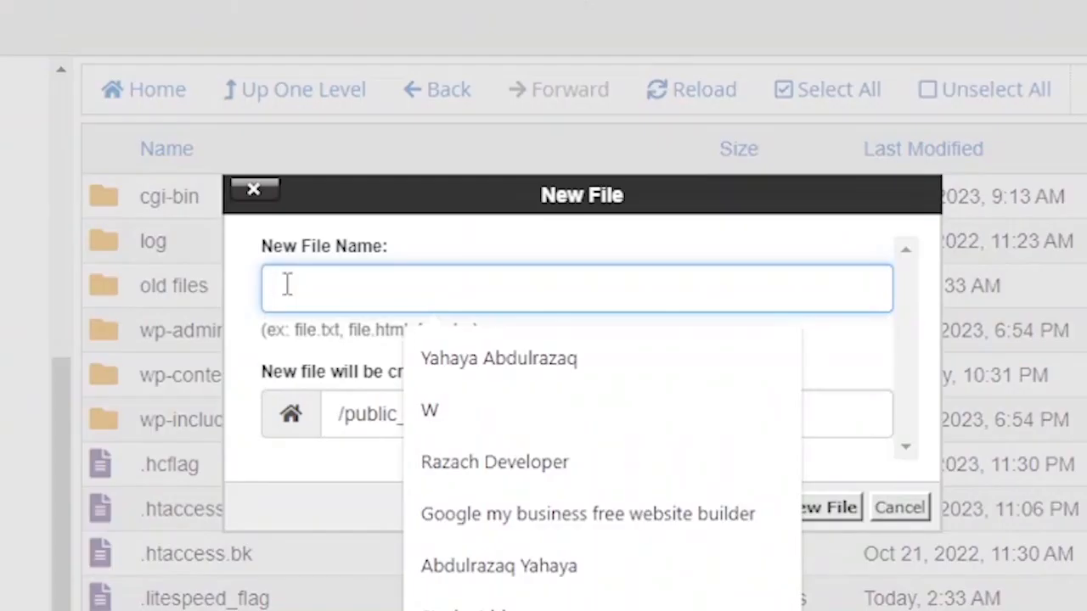
{"action": "type", "text": "ads"}
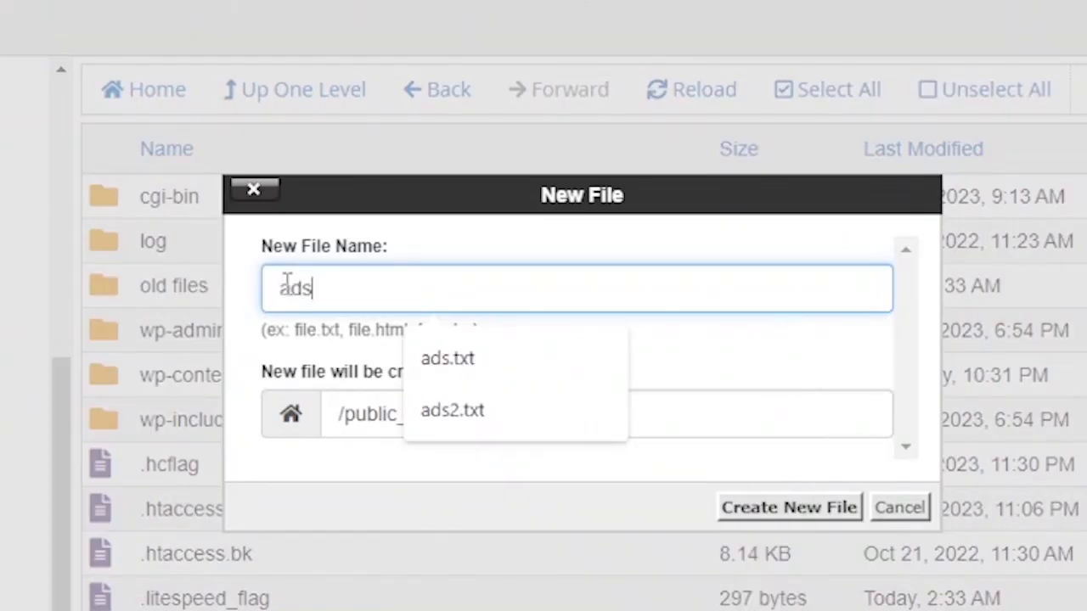
{"action": "type", "text": "2.te"}
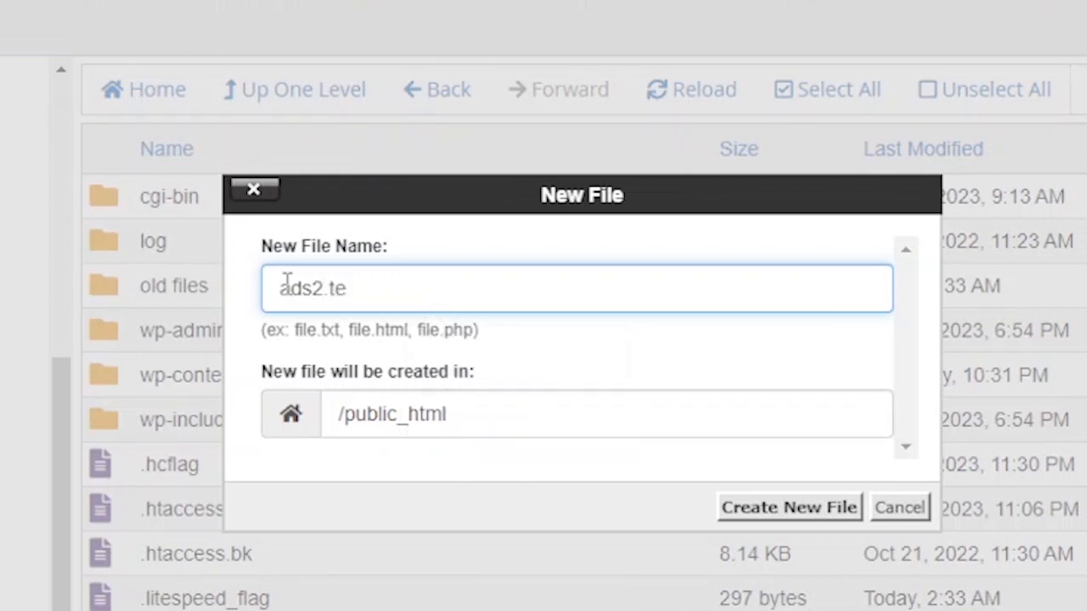
{"action": "key", "text": "BackSpace"}
{"action": "type", "text": "xt"}
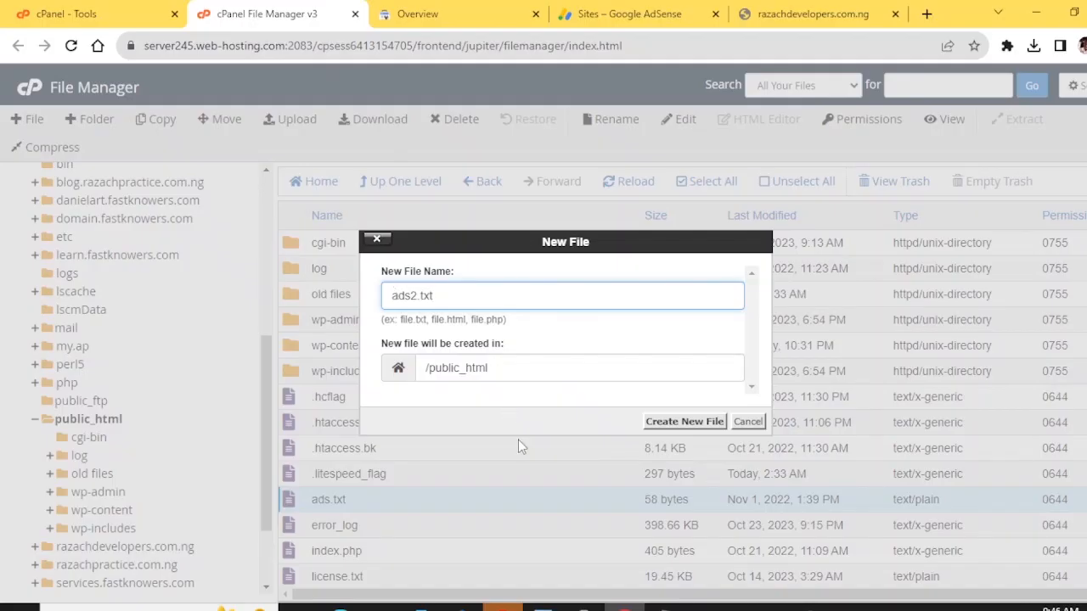
{"action": "left_click", "coordinate": [662, 422]}
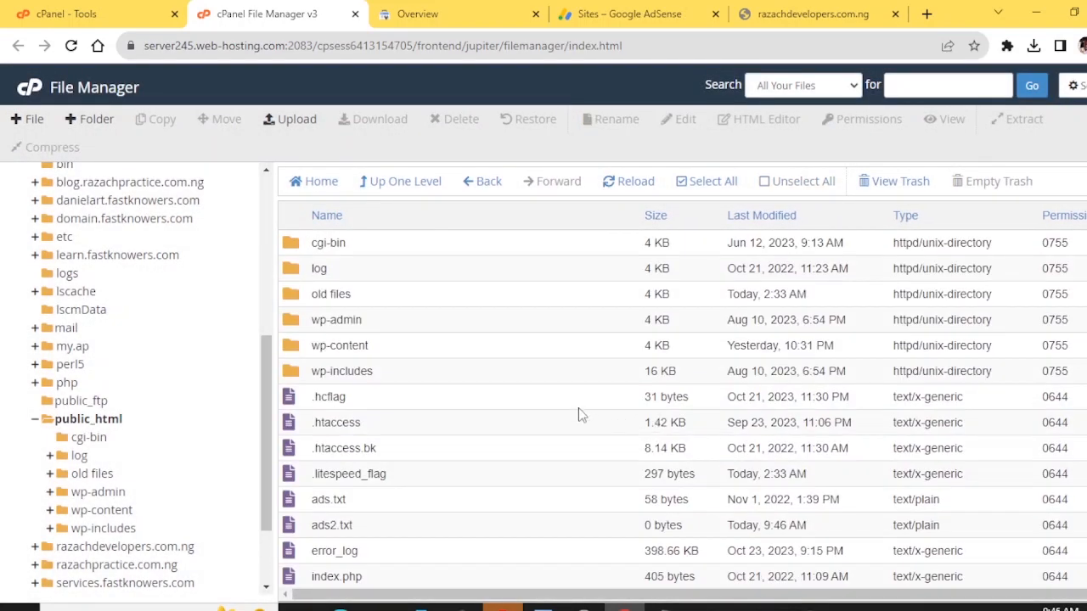
- Open ads2.txt from public_html for editing with utf-8 encoding and paste the copied AdSense ads.txt snippet into it
{"action": "scroll", "coordinate": [404, 345], "scroll_direction": "down", "scroll_amount": 2}
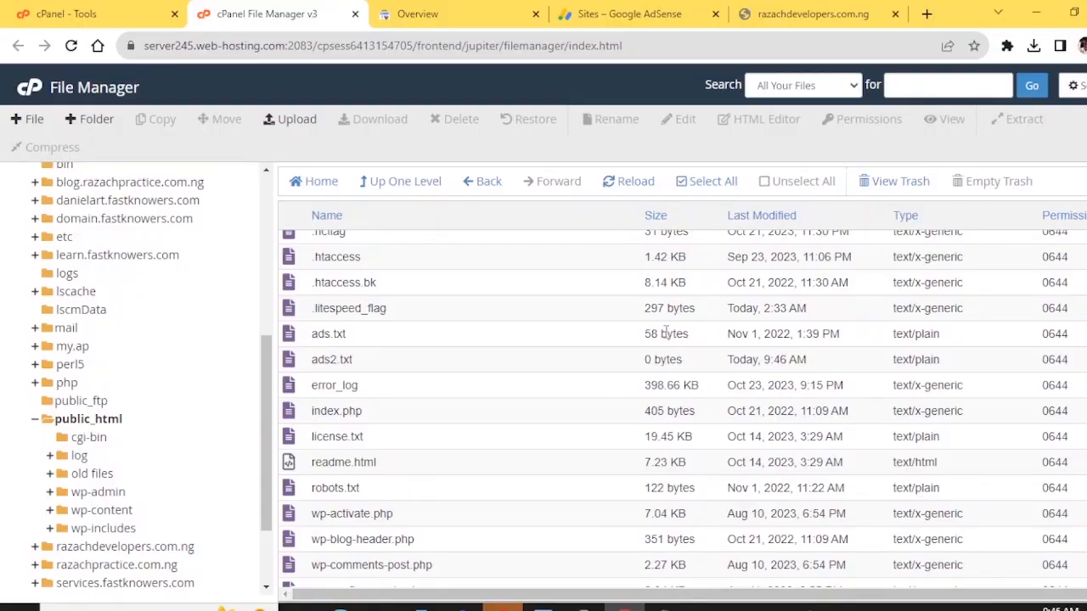
{"action": "double_click", "coordinate": [651, 337]}
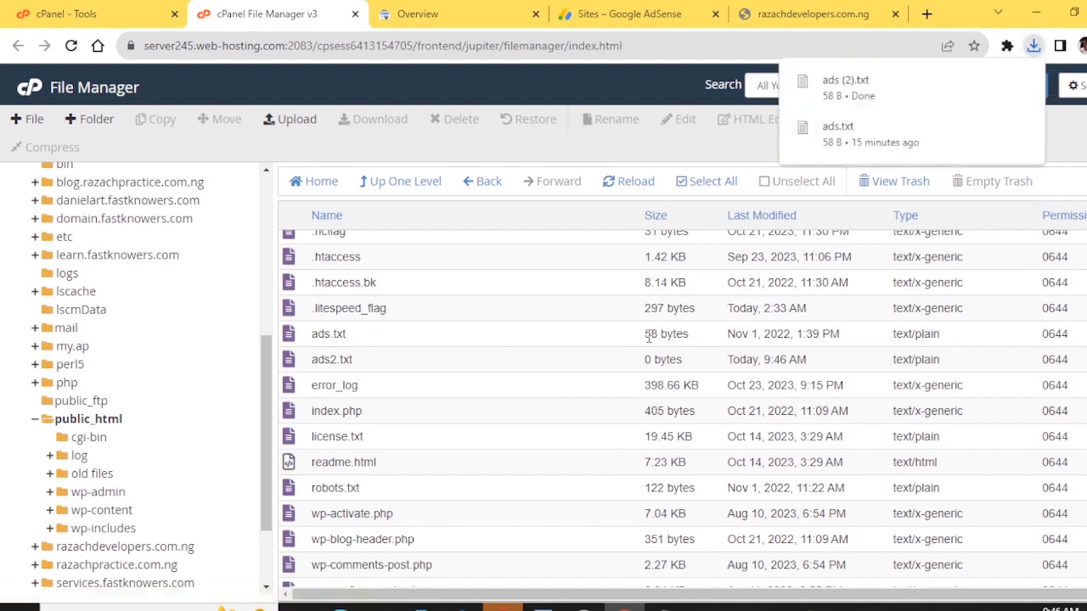
{"action": "left_click", "coordinate": [332, 364]}
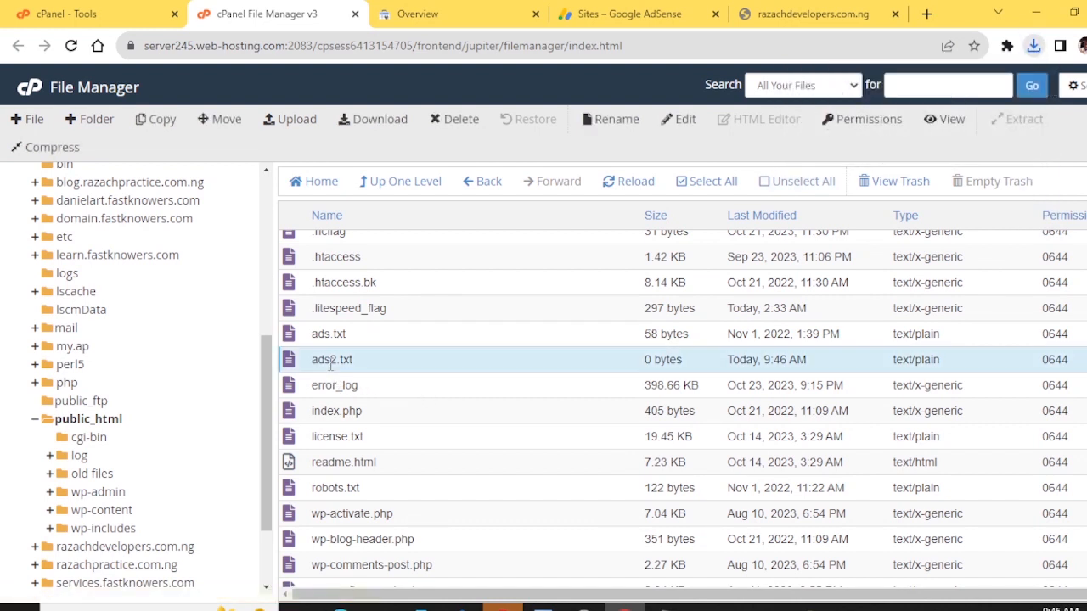
{"action": "right_click", "coordinate": [331, 363]}
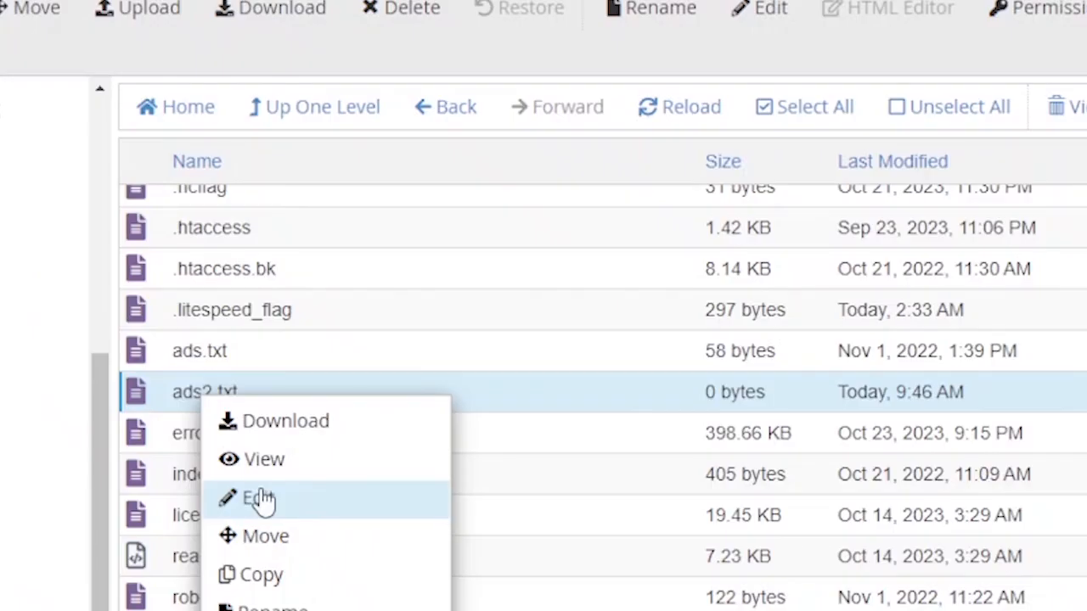
{"action": "left_click", "coordinate": [262, 499]}
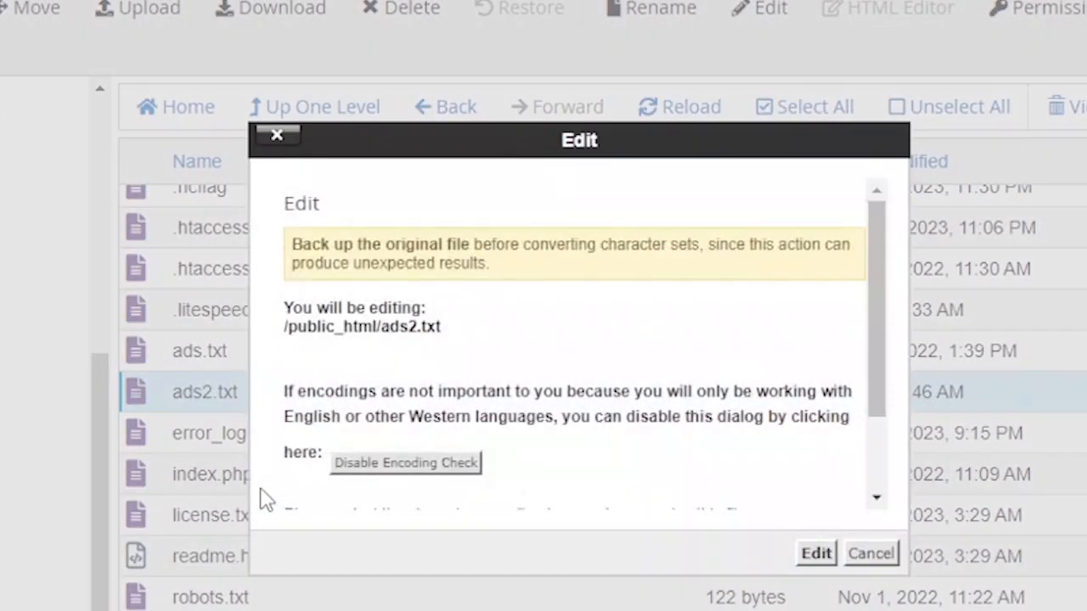
{"action": "scroll", "coordinate": [392, 365], "scroll_direction": "down", "scroll_amount": 2}
{"action": "scroll", "coordinate": [392, 365], "scroll_direction": "up", "scroll_amount": 2}
{"action": "scroll", "coordinate": [391, 365], "scroll_direction": "down", "scroll_amount": 2}
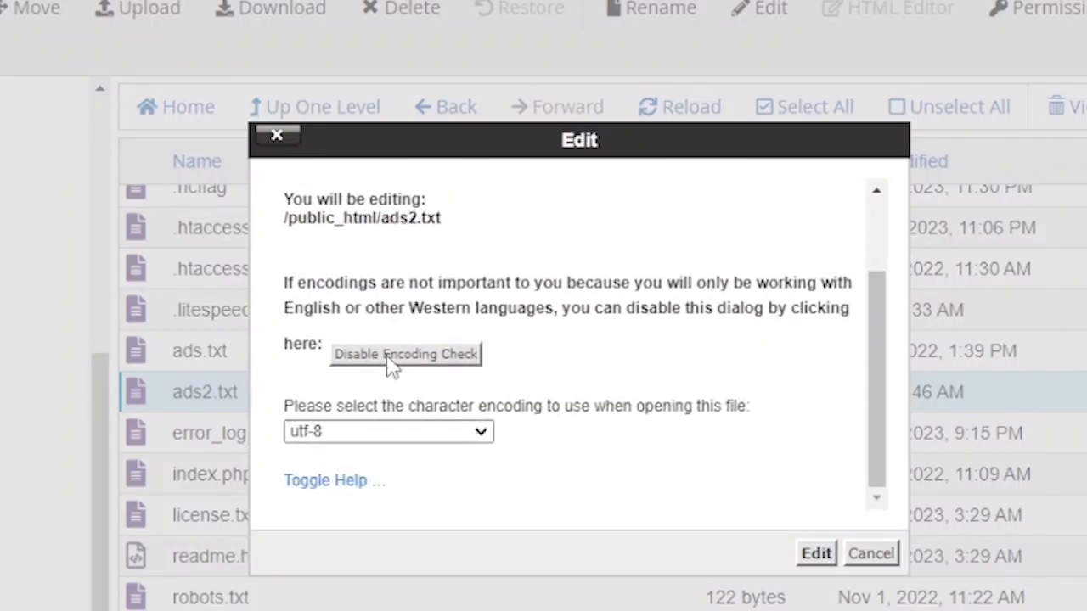
{"action": "scroll", "coordinate": [391, 365], "scroll_direction": "up", "scroll_amount": 2}
{"action": "scroll", "coordinate": [391, 365], "scroll_direction": "down", "scroll_amount": 2}
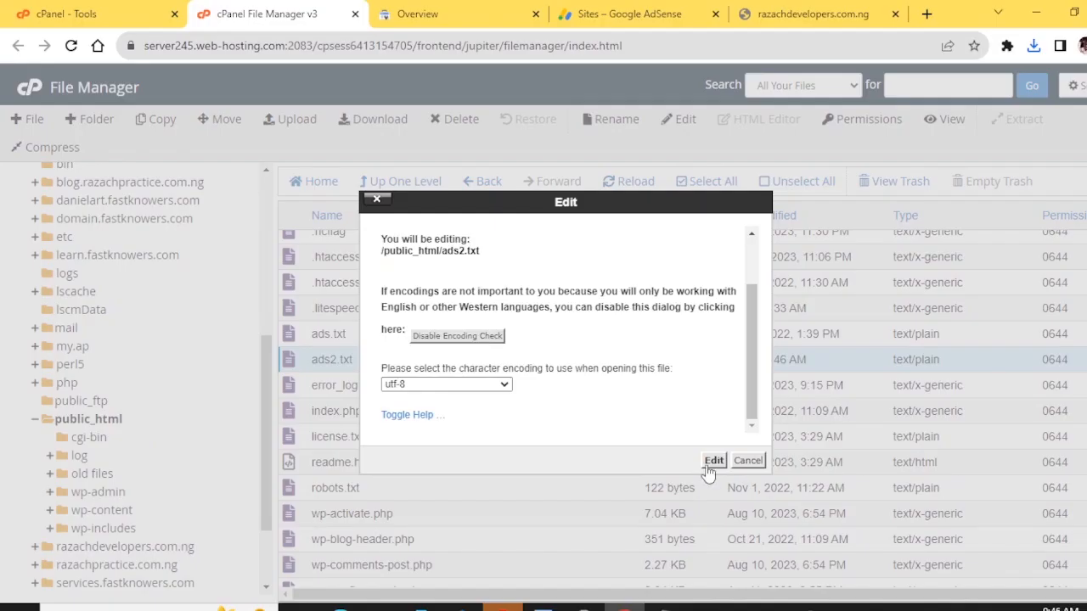
{"action": "left_click", "coordinate": [715, 463]}
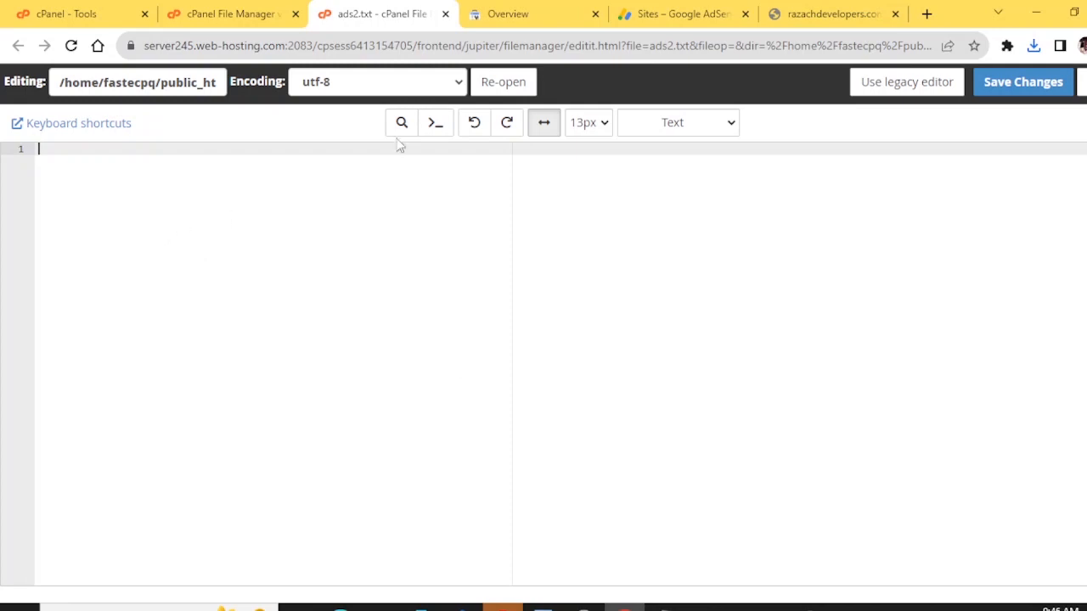
{"action": "right_click", "coordinate": [66, 157]}
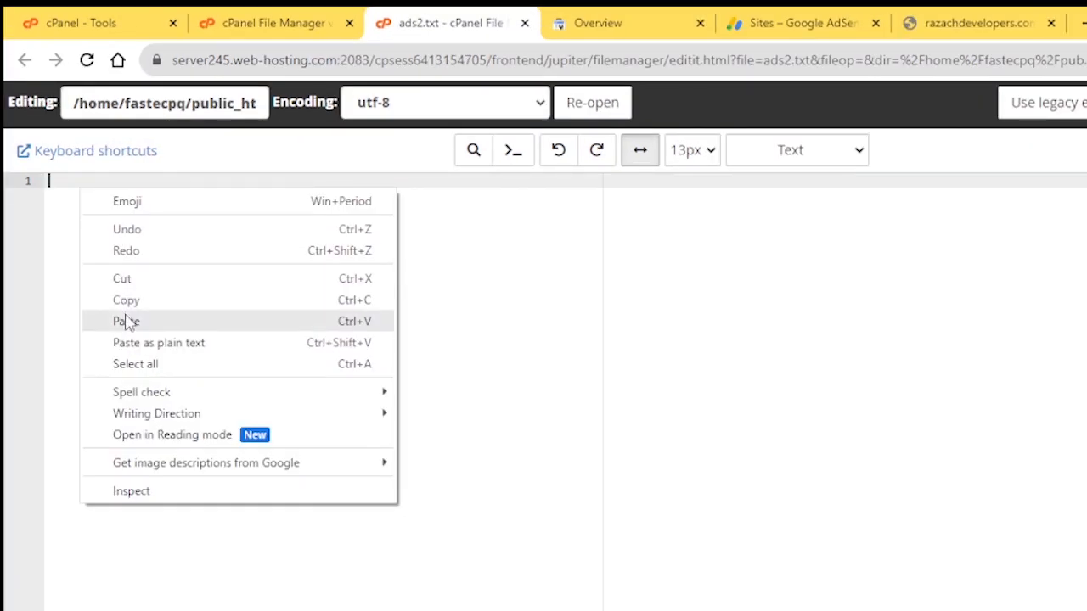
{"action": "left_click", "coordinate": [127, 320]}
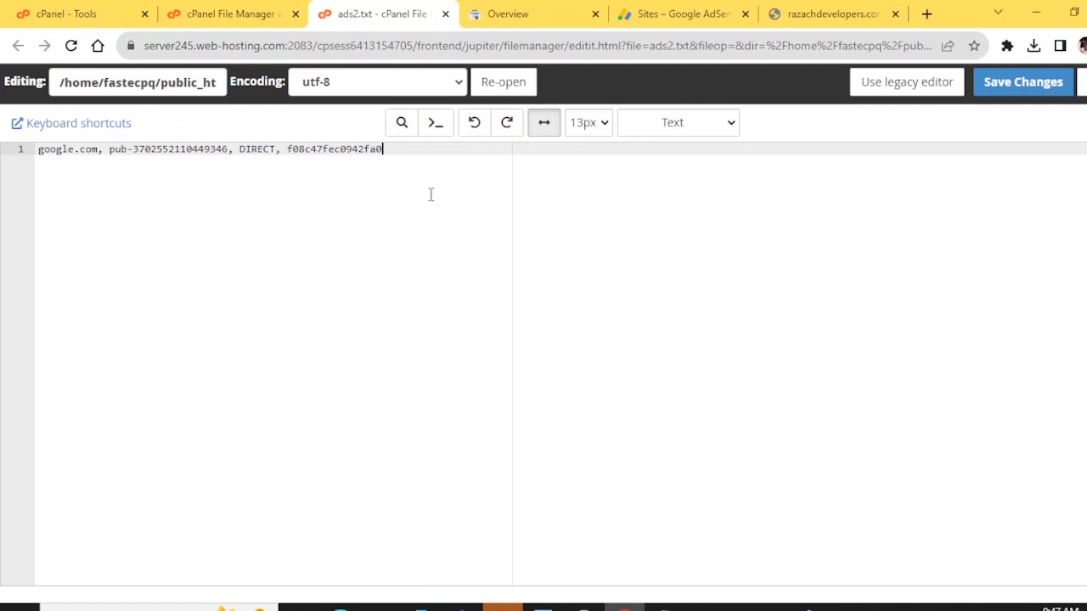
- Return to the AdSense site page and mark the ads.txt file as published under the Ads.txt snippet method
{"action": "left_click", "coordinate": [655, 18]}
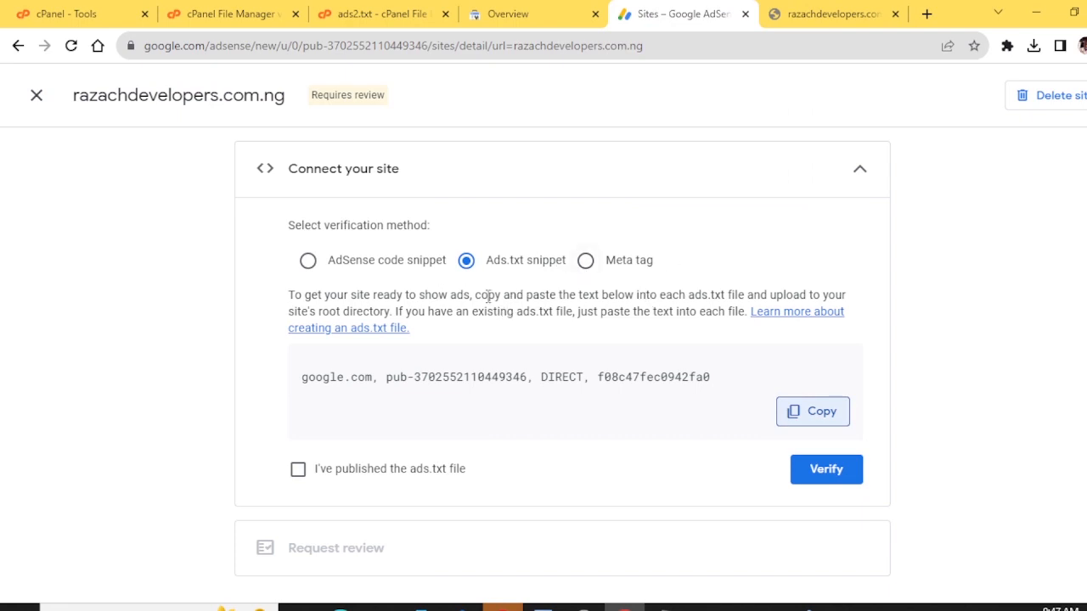
{"action": "scroll", "coordinate": [489, 295], "scroll_direction": "up", "scroll_amount": 2}
{"action": "scroll", "coordinate": [490, 303], "scroll_direction": "down", "scroll_amount": 2}
{"action": "left_click", "coordinate": [299, 472]}
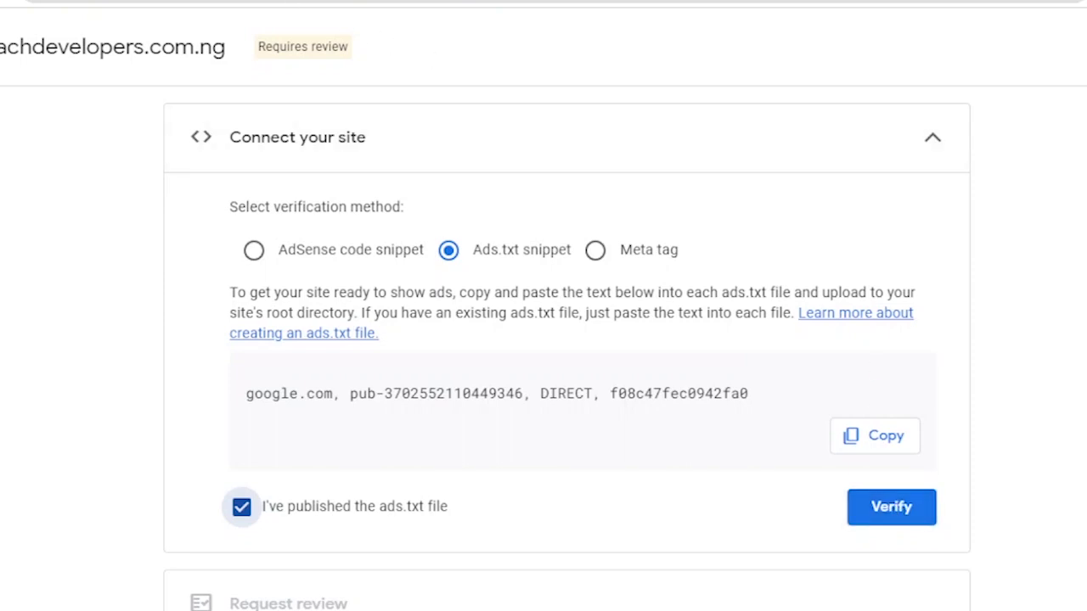
- Switch to Search Console and examine the instruction for copying the TXT record into the DNS configuration of domain.fastknowers.com
{"action": "left_click", "coordinate": [169, 1]}
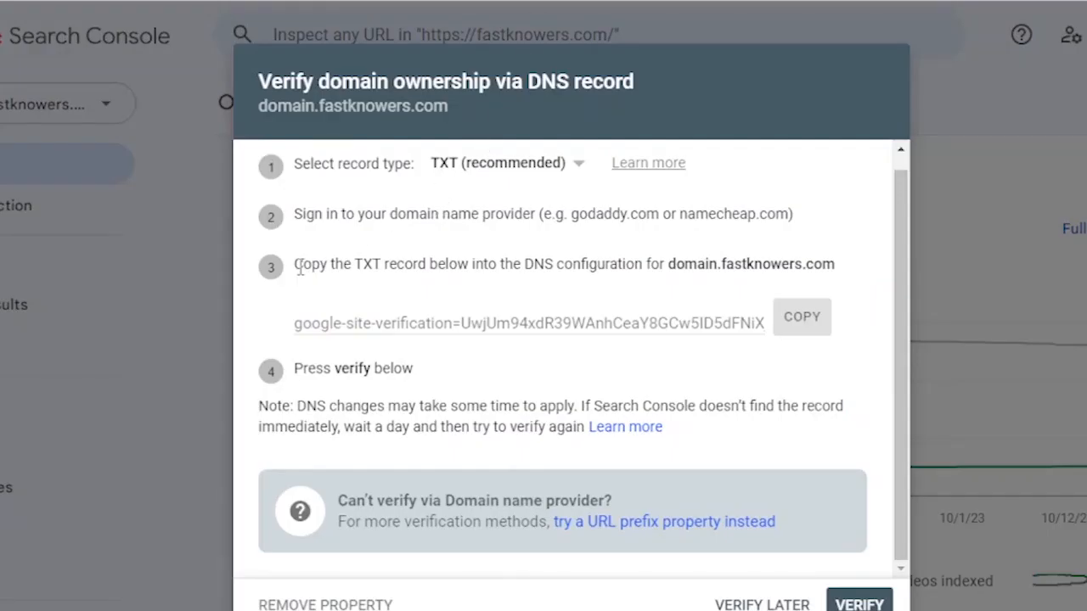
{"action": "triple_click", "coordinate": [537, 258]}
{"action": "left_click", "coordinate": [538, 259]}
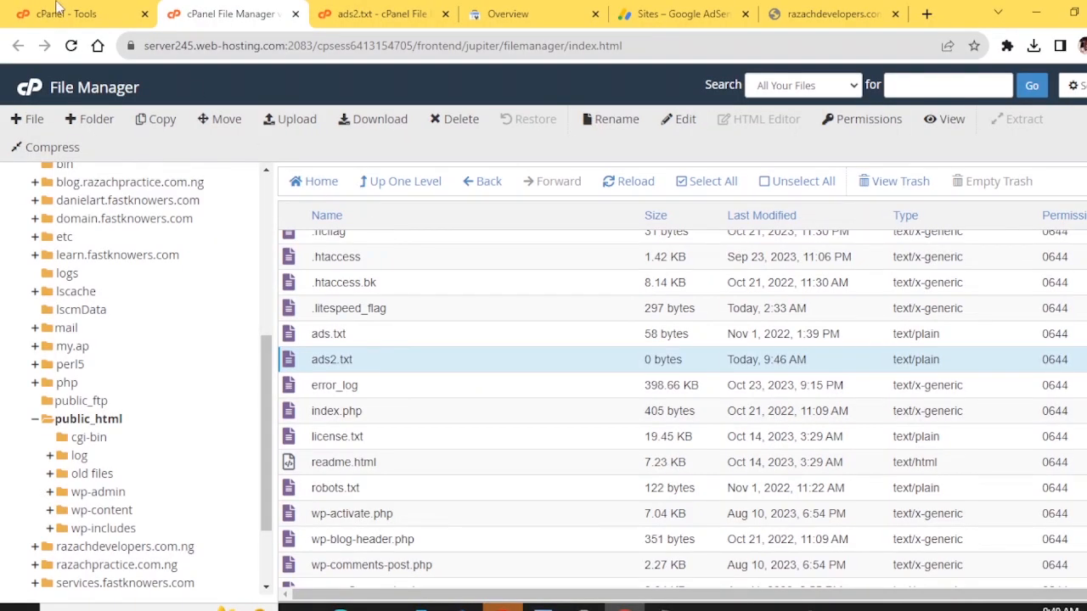
- Return to the cPanel tools page, replace the old tool search with "domain" and open Domains
{"action": "left_click", "coordinate": [76, 13]}
{"action": "scroll", "coordinate": [474, 335], "scroll_direction": "up", "scroll_amount": 5}
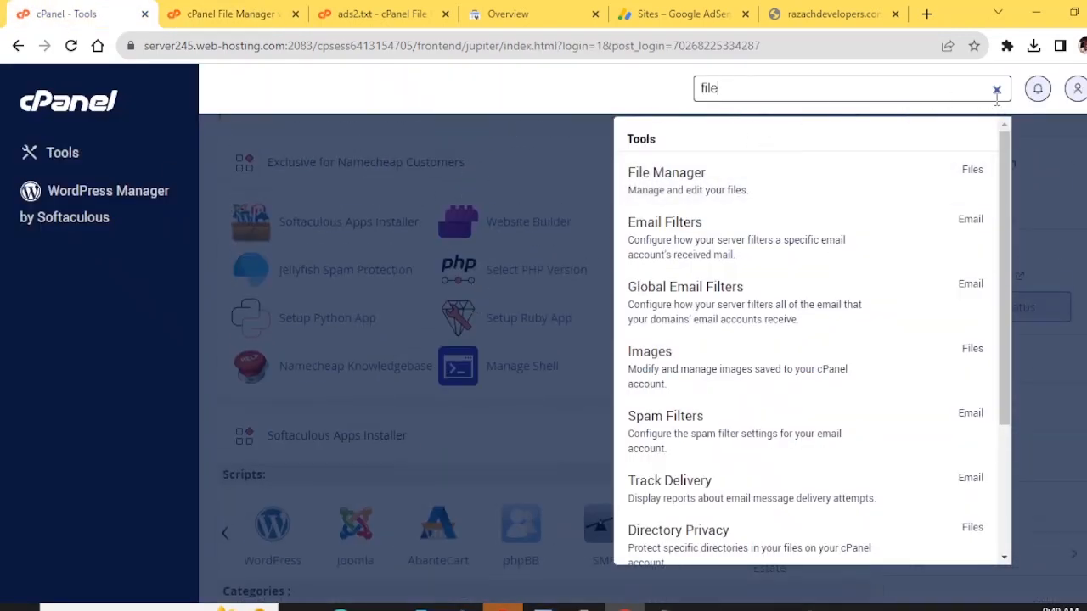
{"action": "key", "text": "BackSpace"}
{"action": "key", "text": "BackSpace"}
{"action": "key", "text": "BackSpace"}
{"action": "key", "text": "BackSpace"}
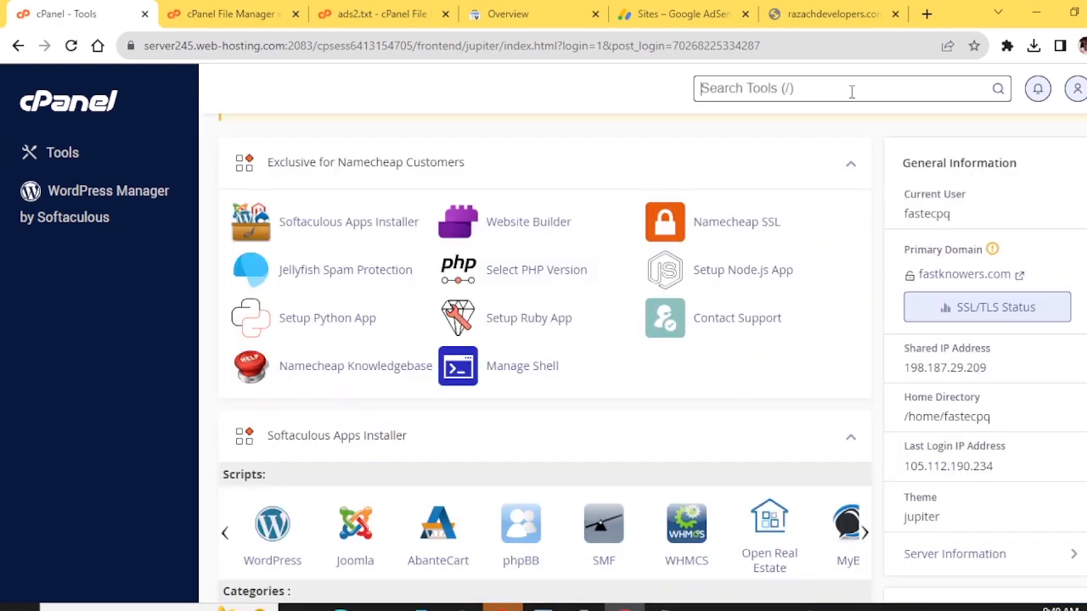
{"action": "left_click", "coordinate": [509, 10]}
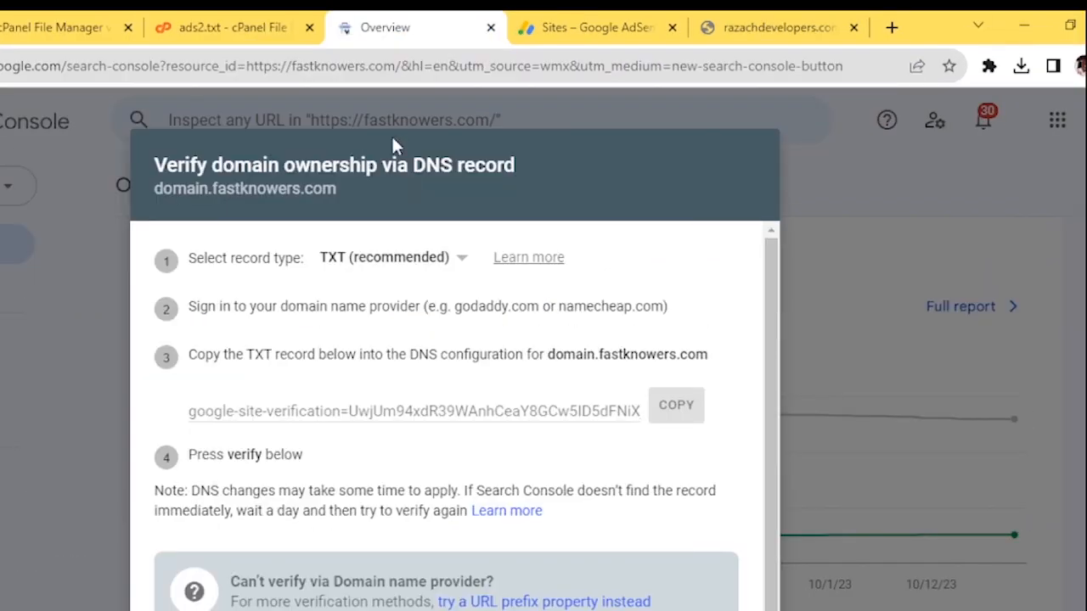
{"action": "left_click", "coordinate": [0, 27]}
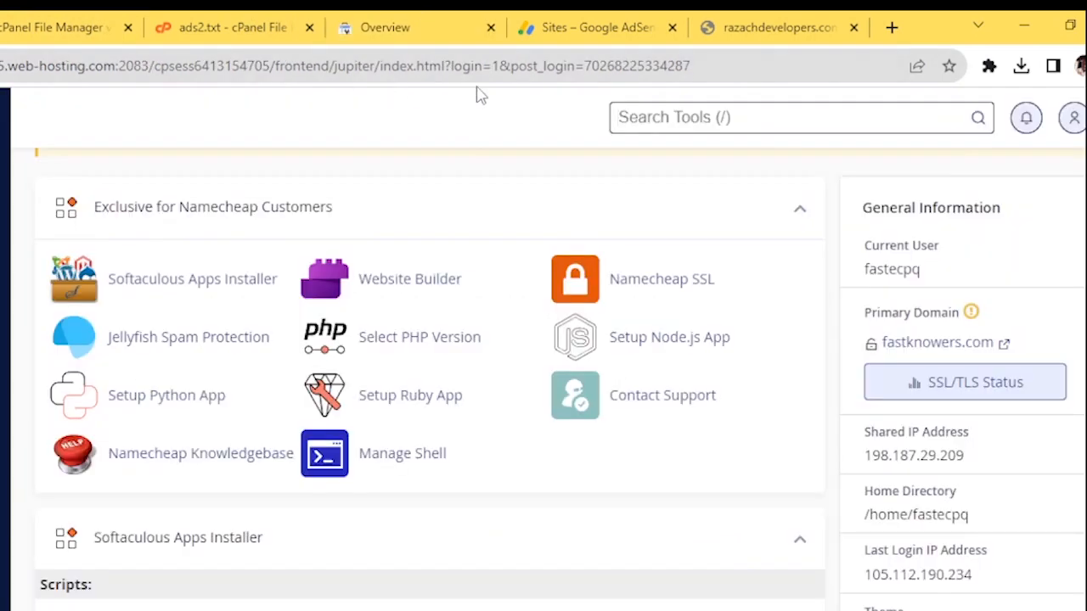
{"action": "type", "text": "dom"}
{"action": "type", "text": "ain"}
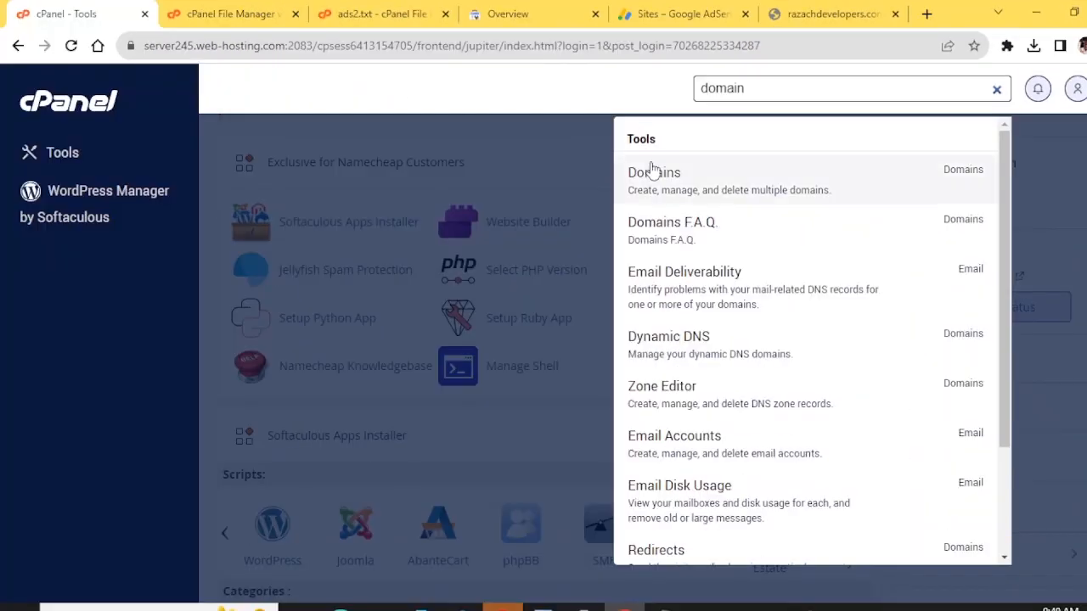
{"action": "left_click", "coordinate": [659, 181]}
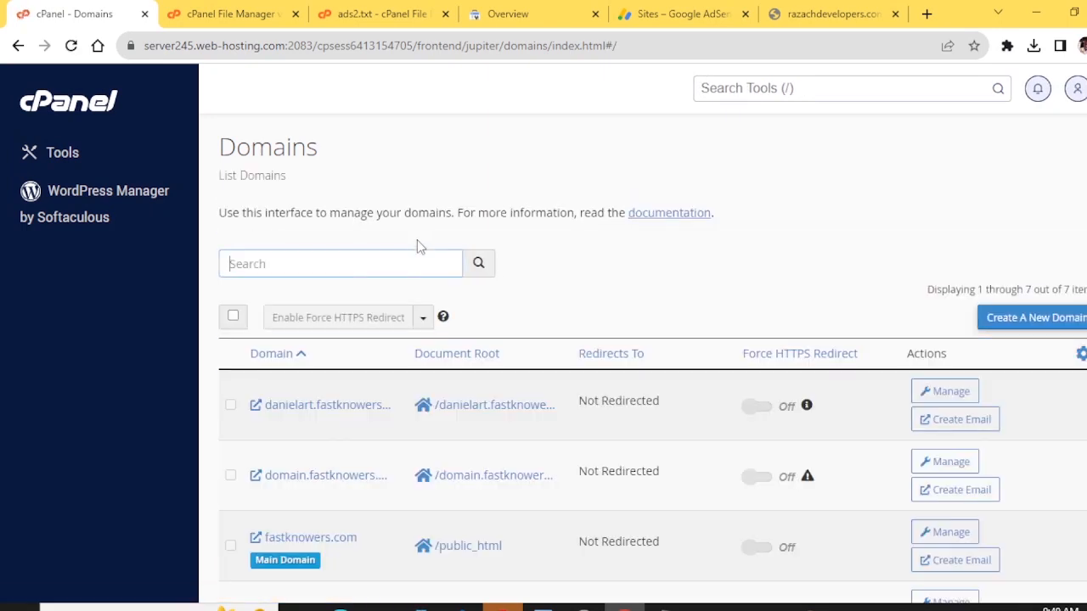
- Examine the domains list for domain.fastknowers.com and compare it with the domain named in the Search Console verification dialog
{"action": "scroll", "coordinate": [417, 246], "scroll_direction": "down", "scroll_amount": 4}
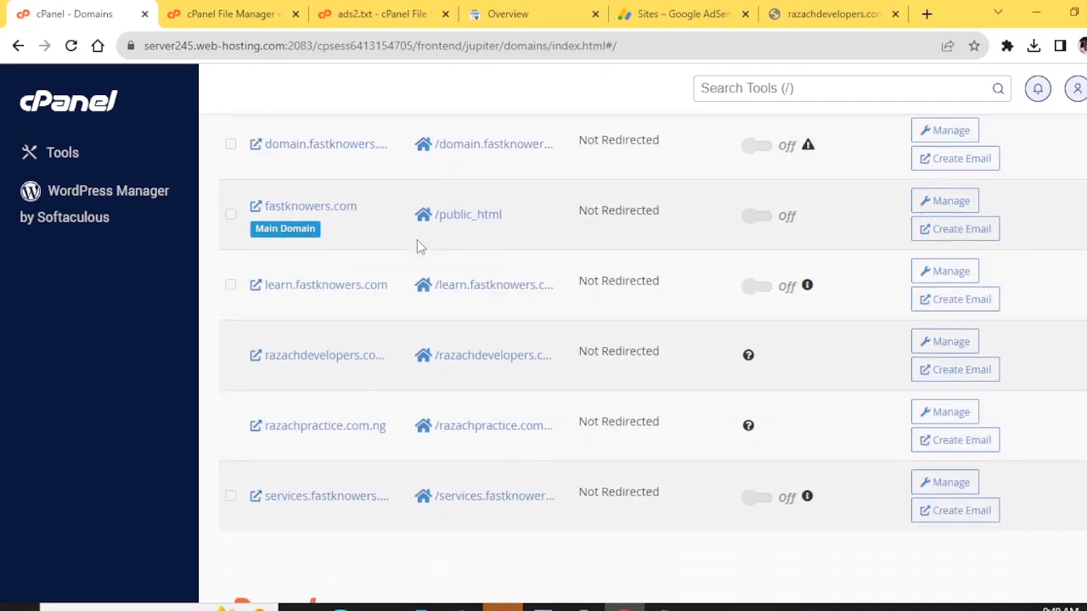
{"action": "scroll", "coordinate": [417, 241], "scroll_direction": "up", "scroll_amount": 1}
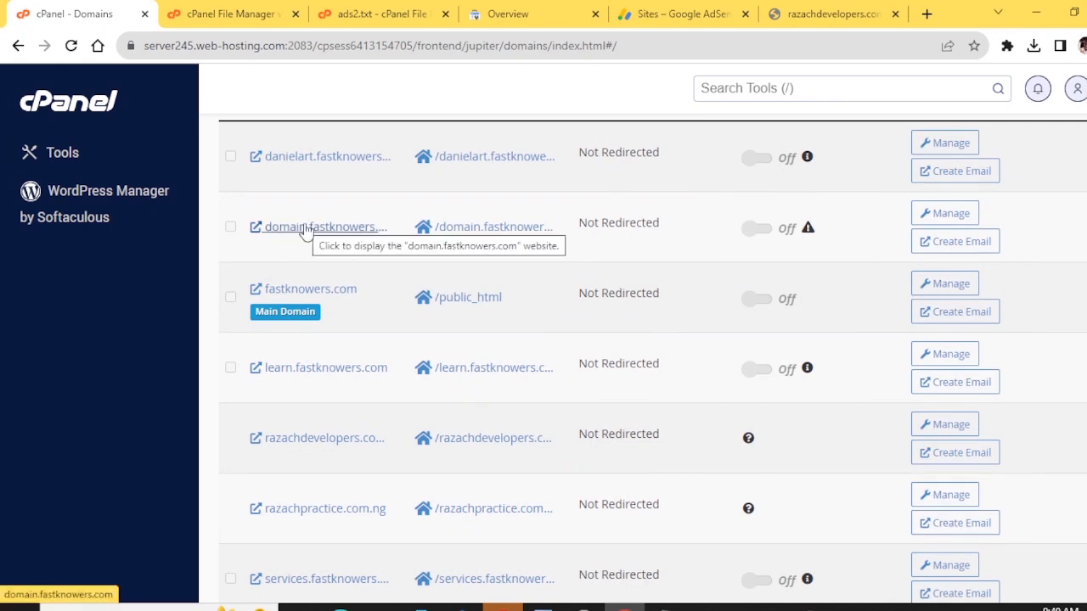
{"action": "left_click", "coordinate": [548, 13]}
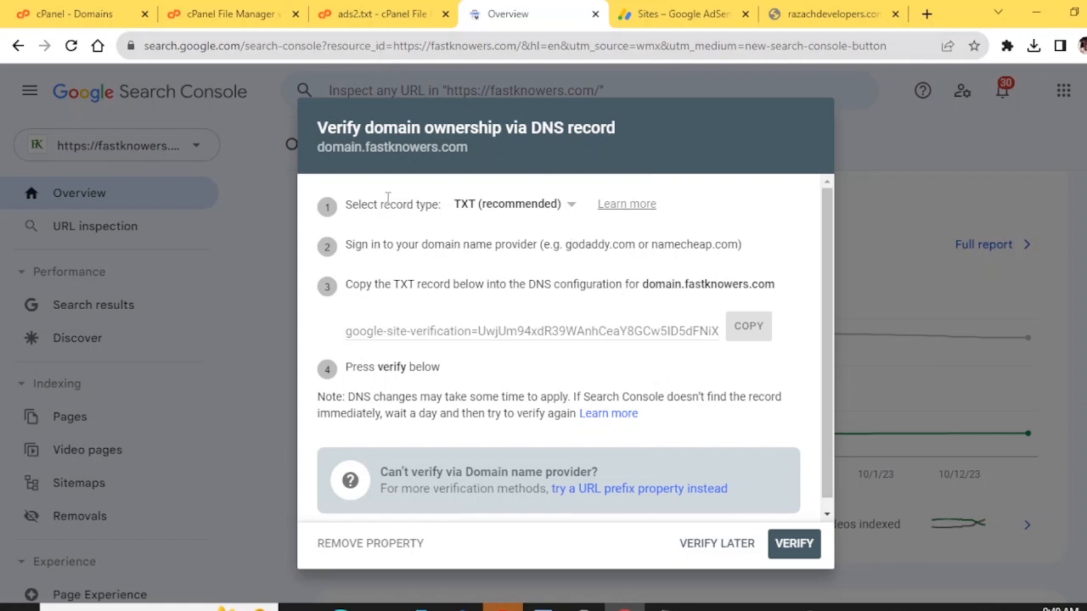
{"action": "left_click", "coordinate": [112, 15]}
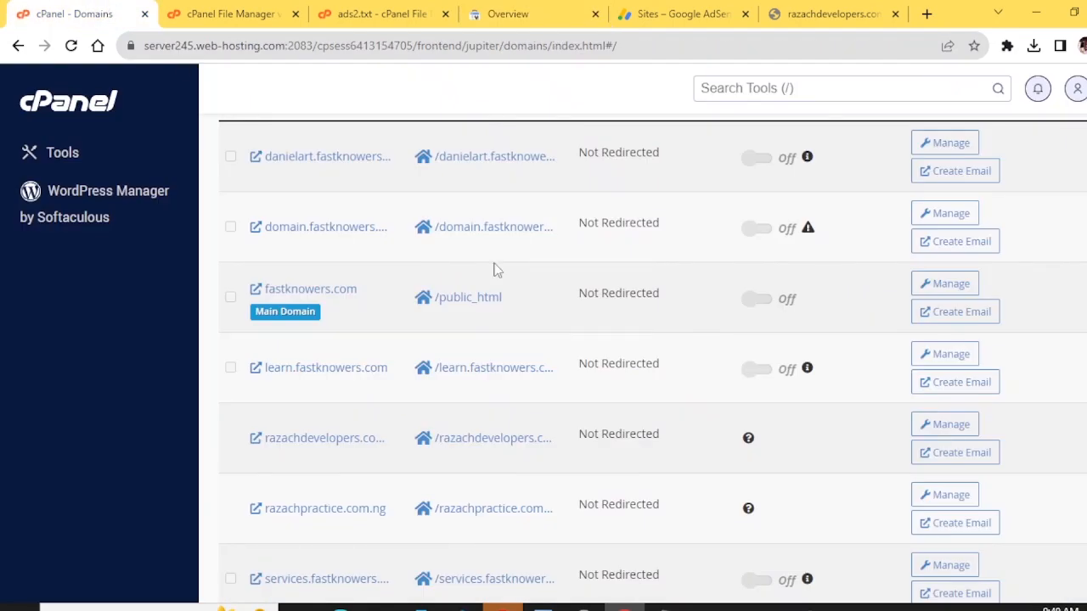
{"action": "scroll", "coordinate": [497, 270], "scroll_direction": "up", "scroll_amount": 3}
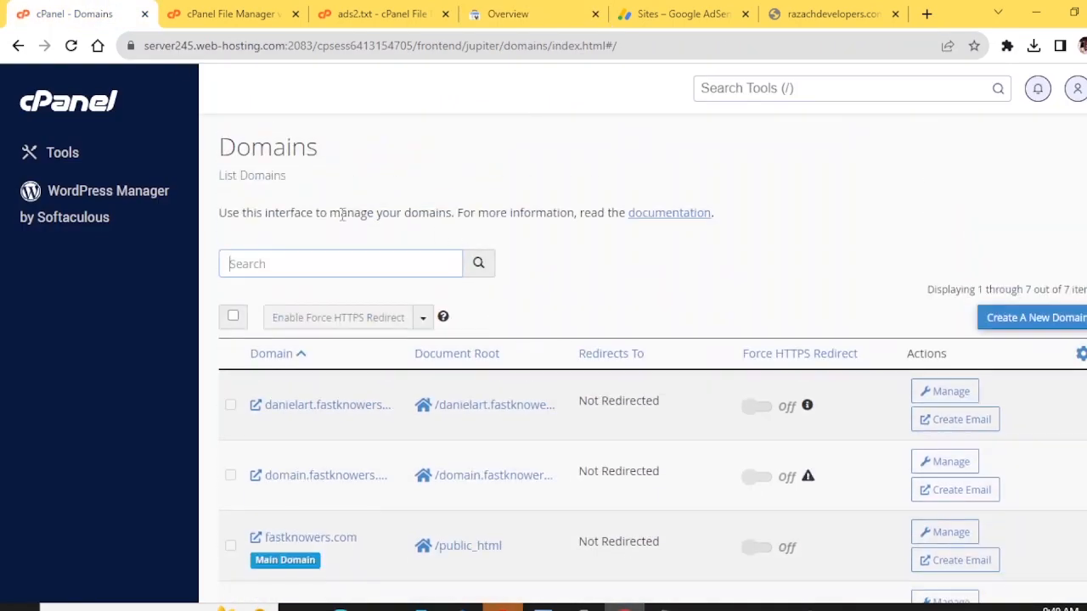
- Go back to the cPanel home page and open the Zone Editor from the Domains tools
{"action": "left_click", "coordinate": [84, 111]}
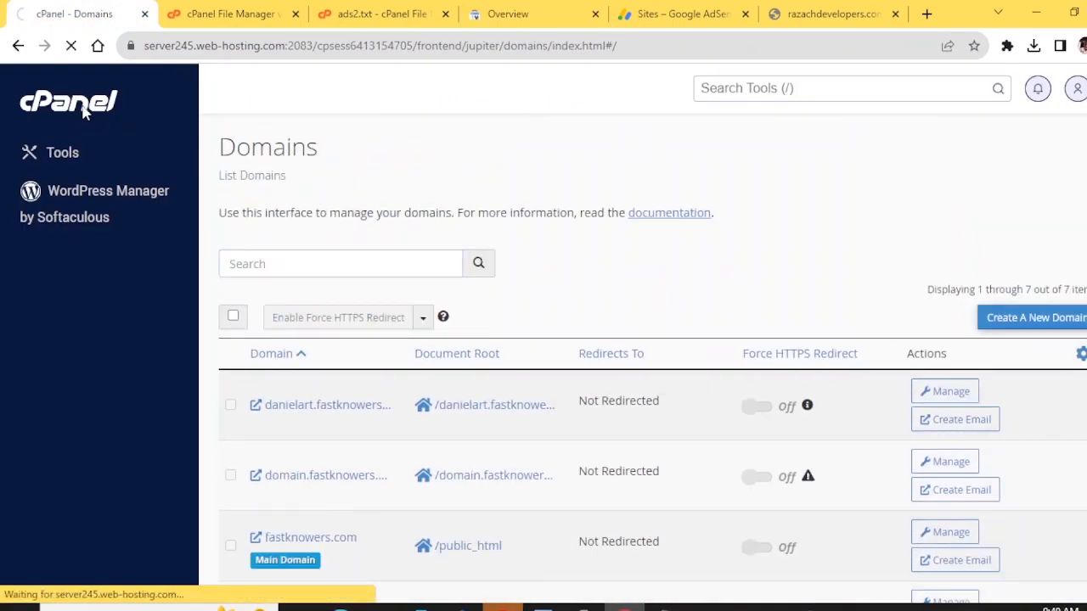
{"action": "scroll", "coordinate": [438, 263], "scroll_direction": "down", "scroll_amount": 3}
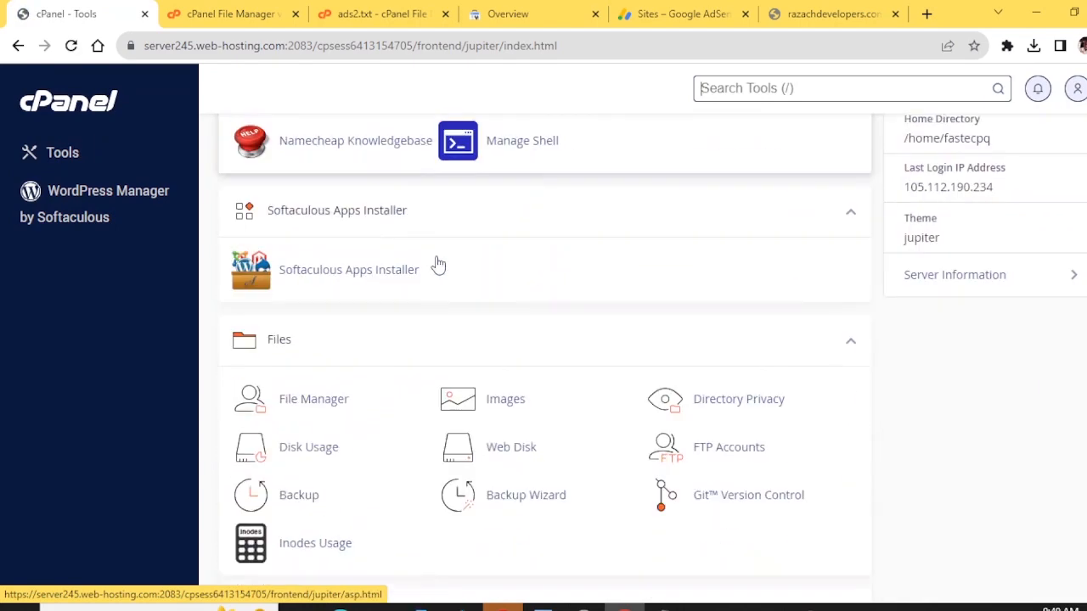
{"action": "scroll", "coordinate": [437, 264], "scroll_direction": "down", "scroll_amount": 4}
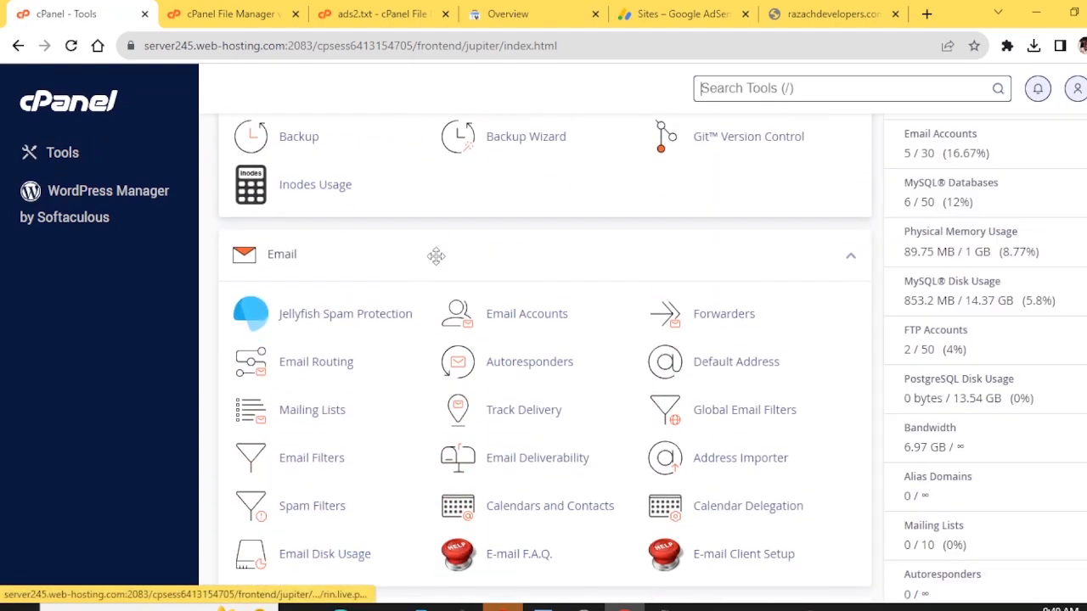
{"action": "scroll", "coordinate": [436, 256], "scroll_direction": "down", "scroll_amount": 2}
{"action": "scroll", "coordinate": [339, 270], "scroll_direction": "down", "scroll_amount": 2}
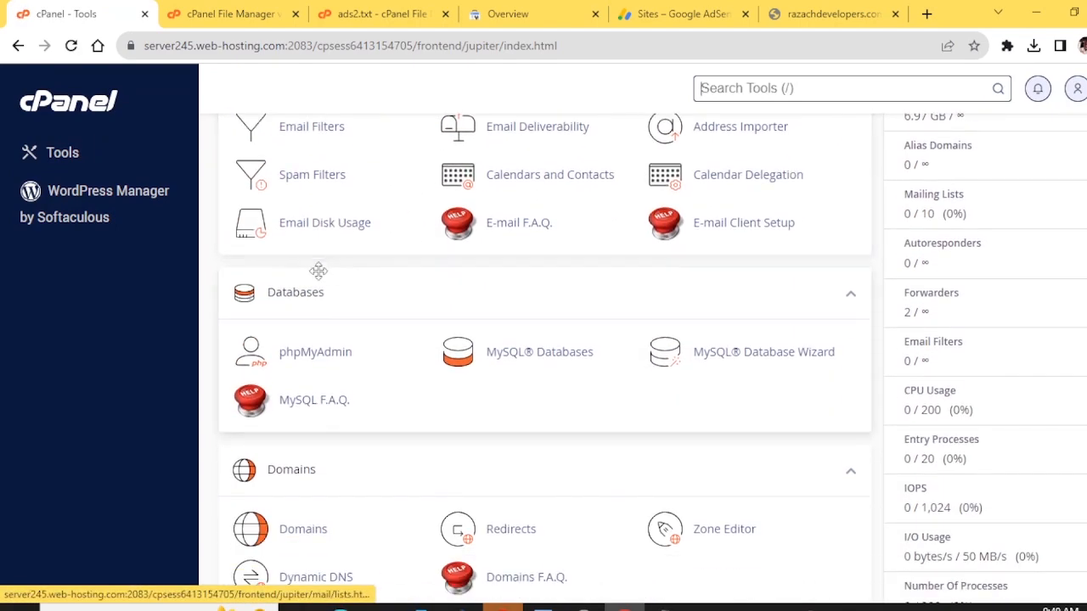
{"action": "scroll", "coordinate": [318, 270], "scroll_direction": "down", "scroll_amount": 2}
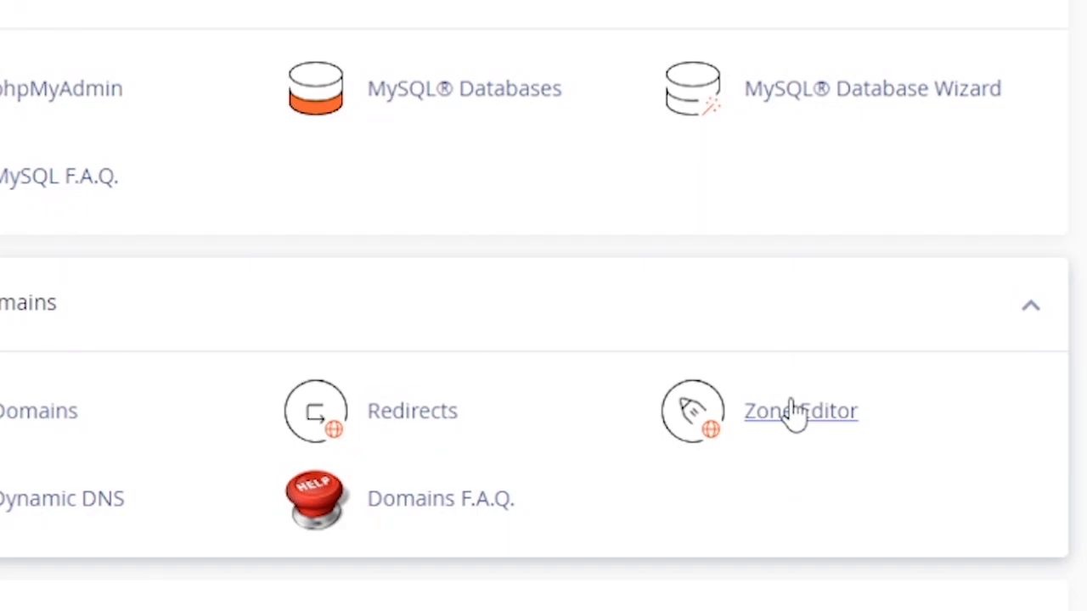
{"action": "left_click", "coordinate": [792, 412]}
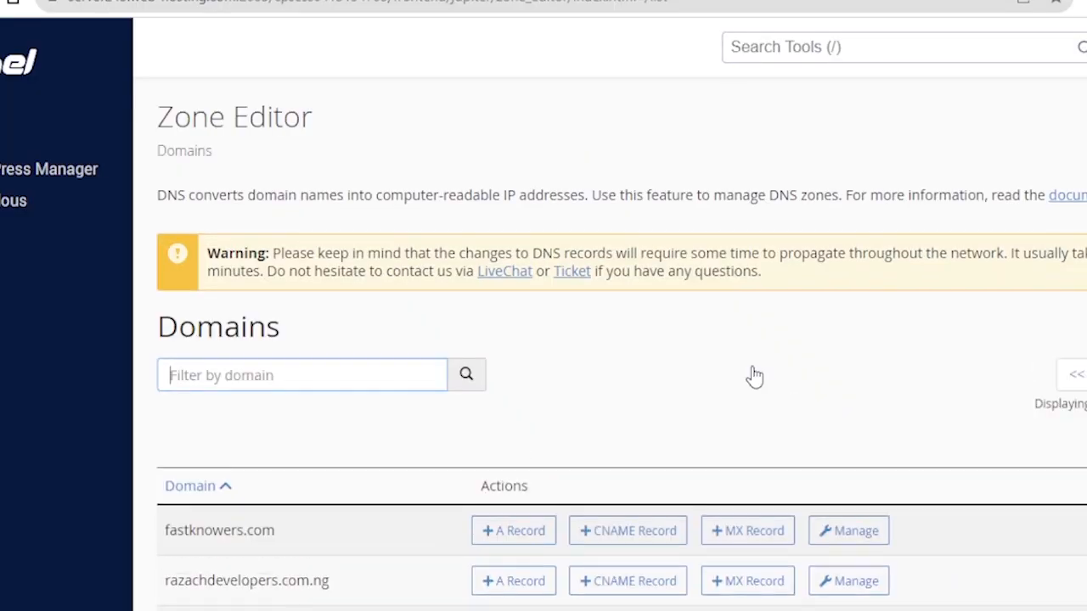
- Open the DNS zone of fastknowers.com for management and look through its zone records
{"action": "scroll", "coordinate": [754, 376], "scroll_direction": "down", "scroll_amount": 2}
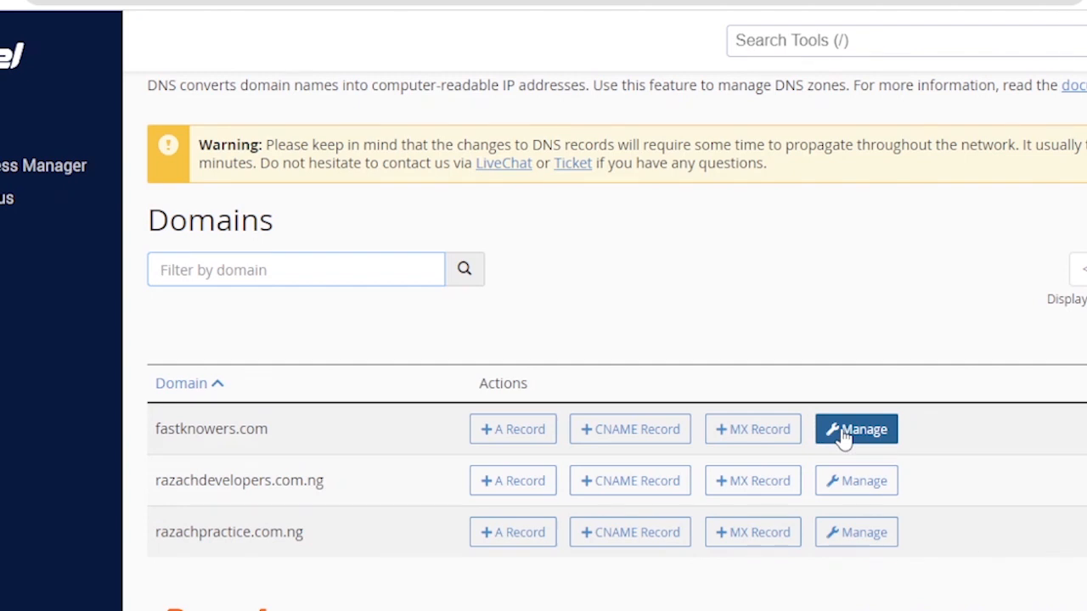
{"action": "left_click", "coordinate": [856, 429]}
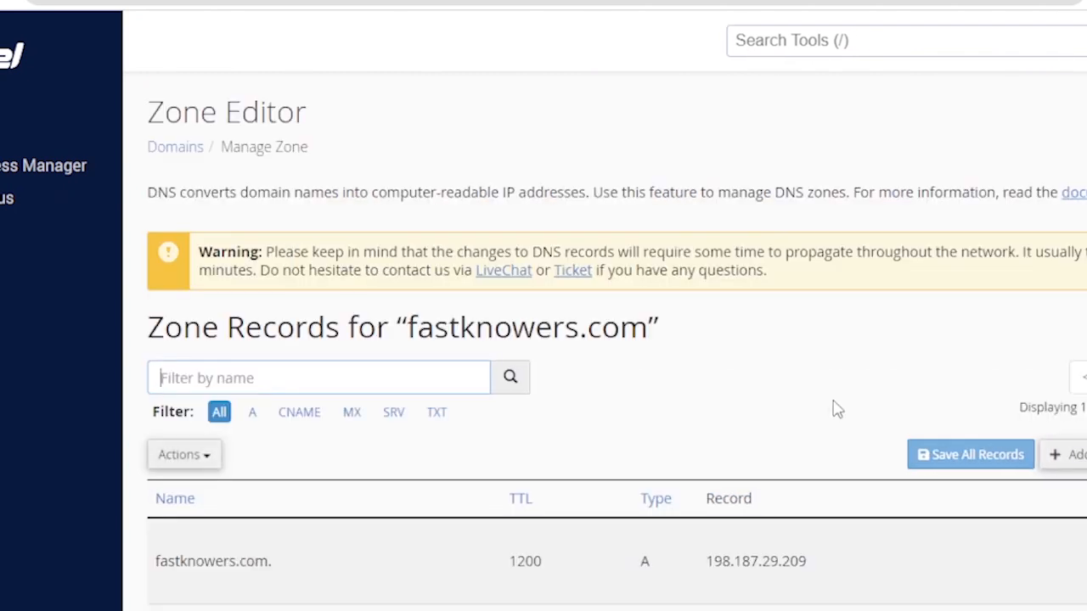
{"action": "scroll", "coordinate": [761, 378], "scroll_direction": "down", "scroll_amount": 3}
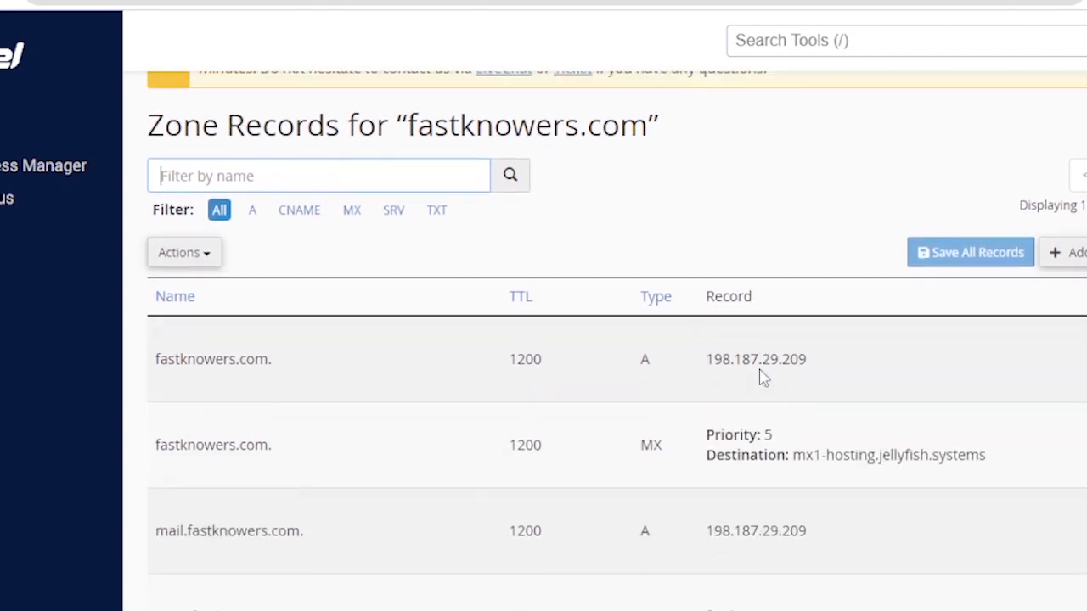
{"action": "scroll", "coordinate": [761, 378], "scroll_direction": "down", "scroll_amount": 2}
{"action": "scroll", "coordinate": [760, 376], "scroll_direction": "up", "scroll_amount": 2}
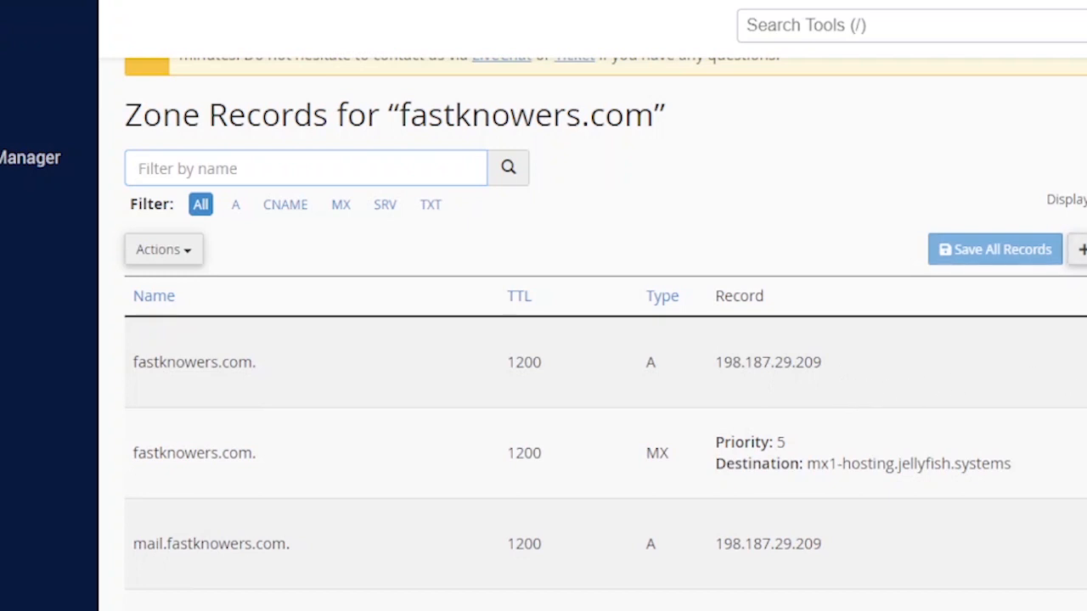
- Add a new blank record to the fastknowers.com zone and start on its name
{"action": "left_click", "coordinate": [1082, 249]}
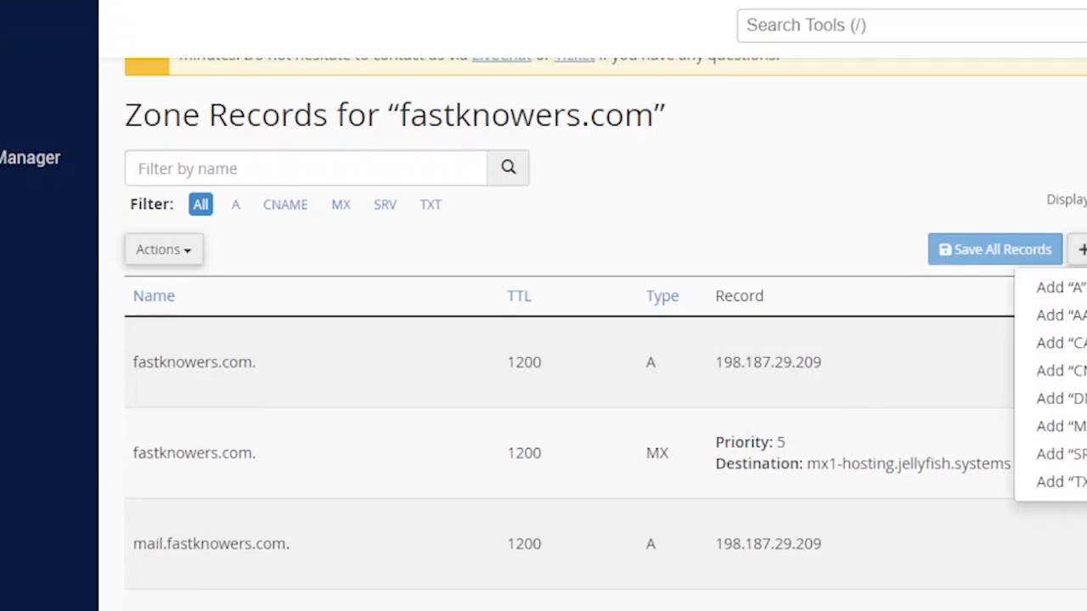
{"action": "left_click", "coordinate": [915, 201]}
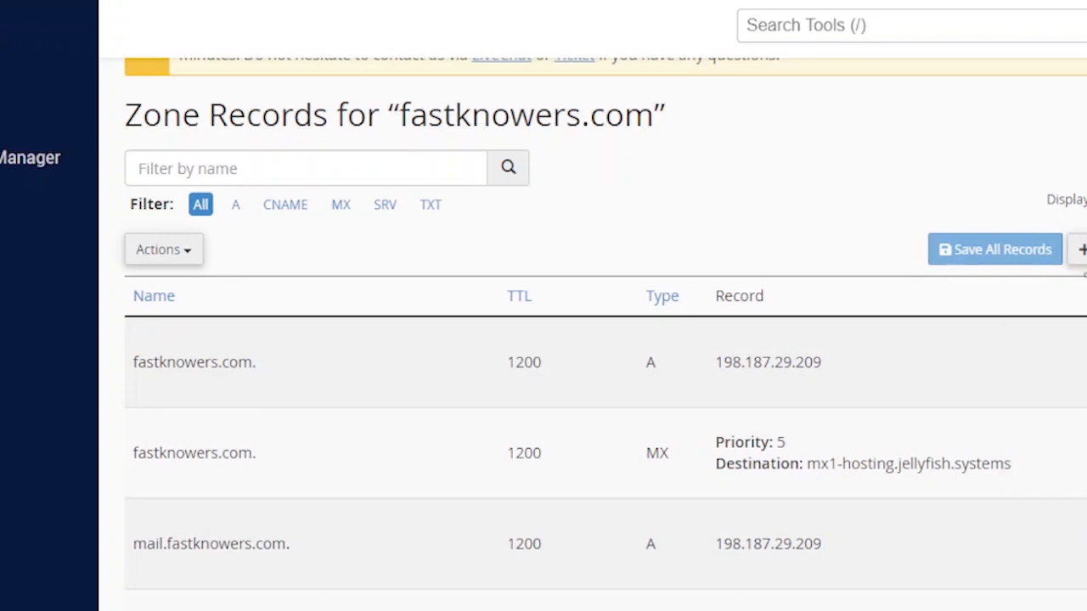
{"action": "left_click", "coordinate": [1082, 249]}
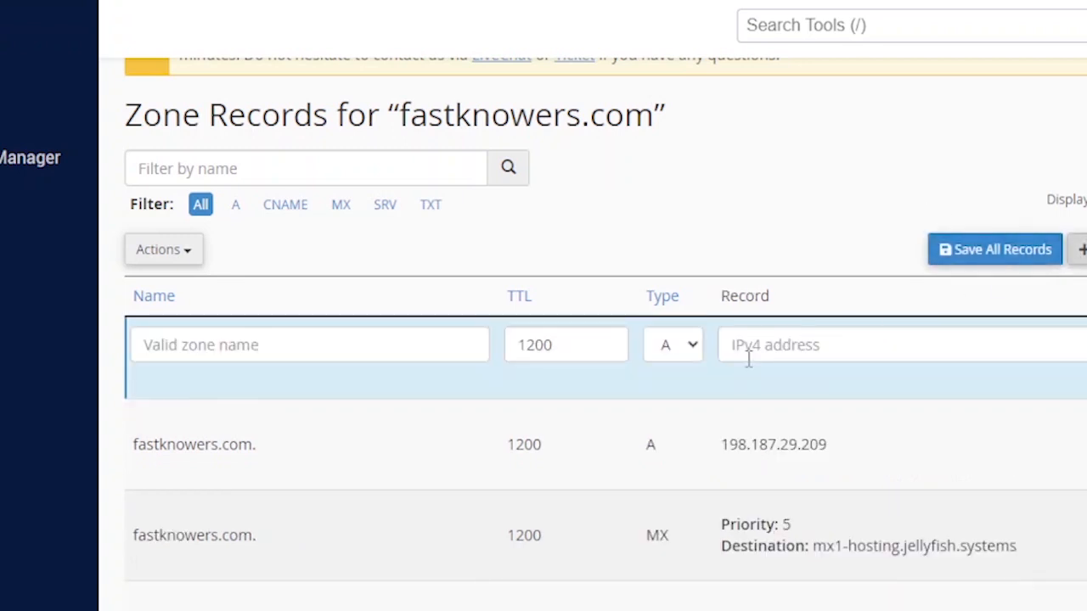
{"action": "left_click", "coordinate": [241, 353]}
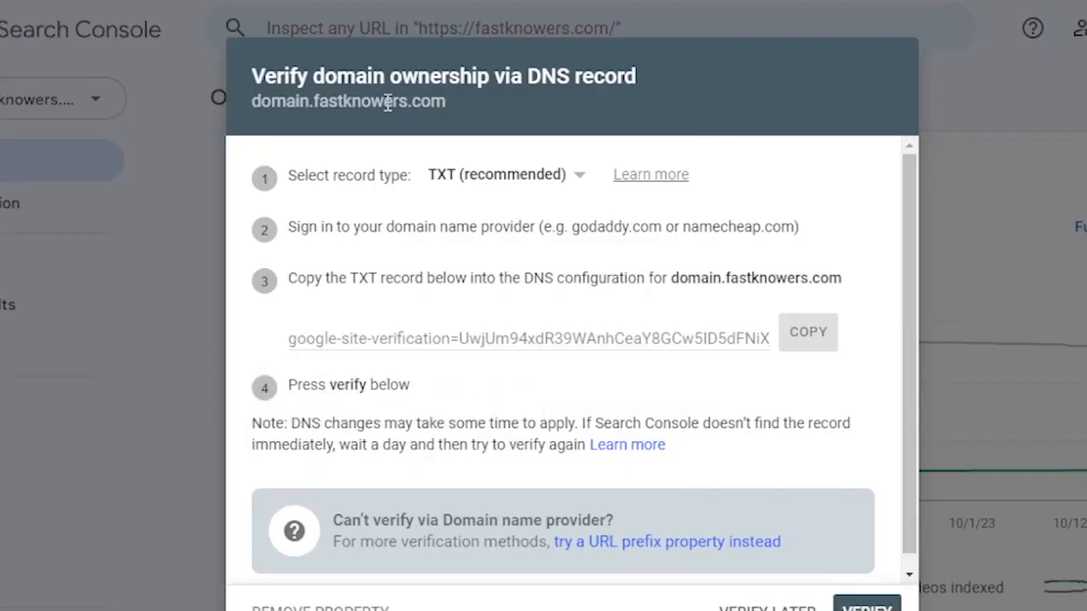
- Copy domain.fastknowers.com from the Search Console verification dialog and enter it as the new zone record's name
{"action": "triple_click", "coordinate": [388, 102]}
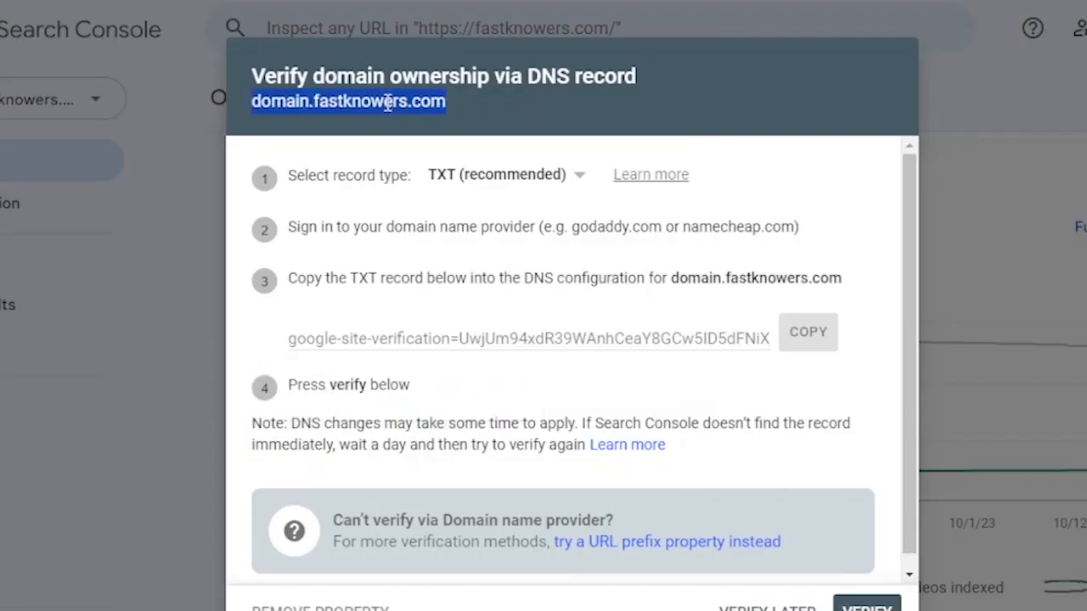
{"action": "right_click", "coordinate": [388, 102]}
{"action": "left_click", "coordinate": [422, 117]}
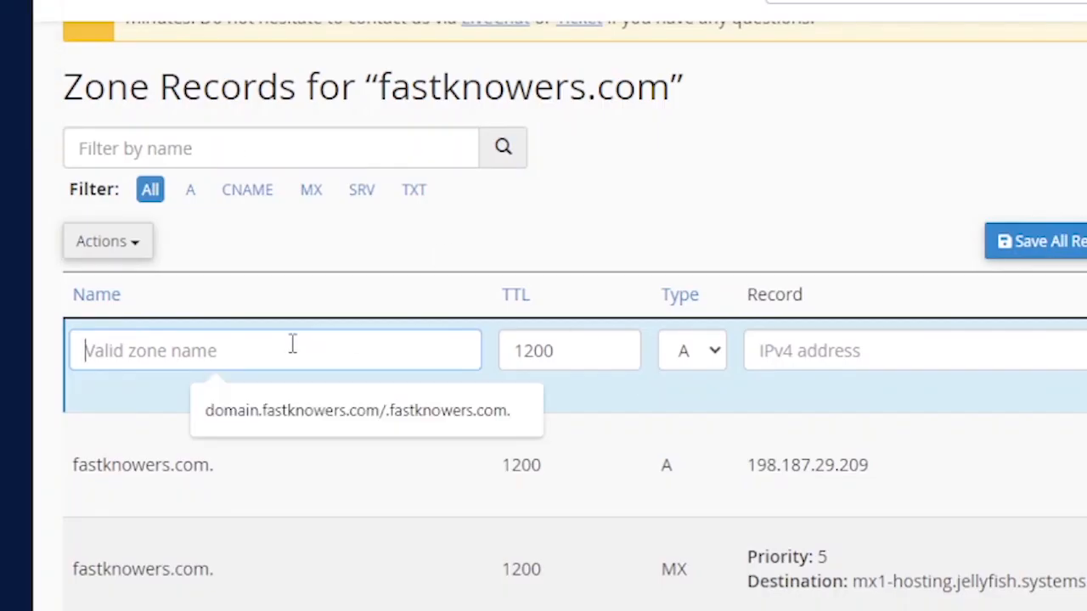
{"action": "right_click", "coordinate": [204, 355]}
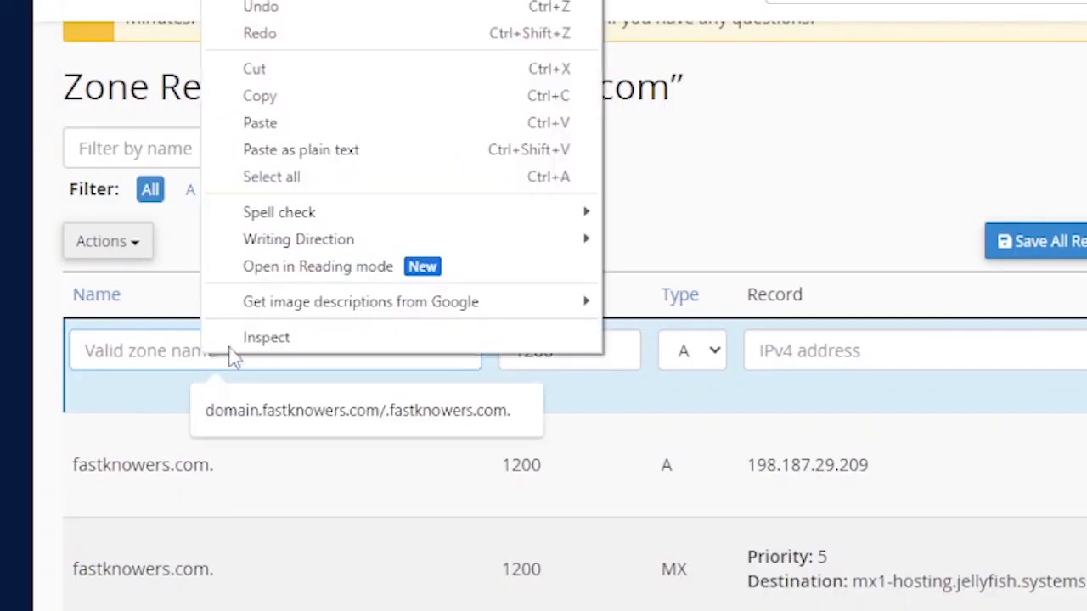
{"action": "left_click", "coordinate": [260, 123]}
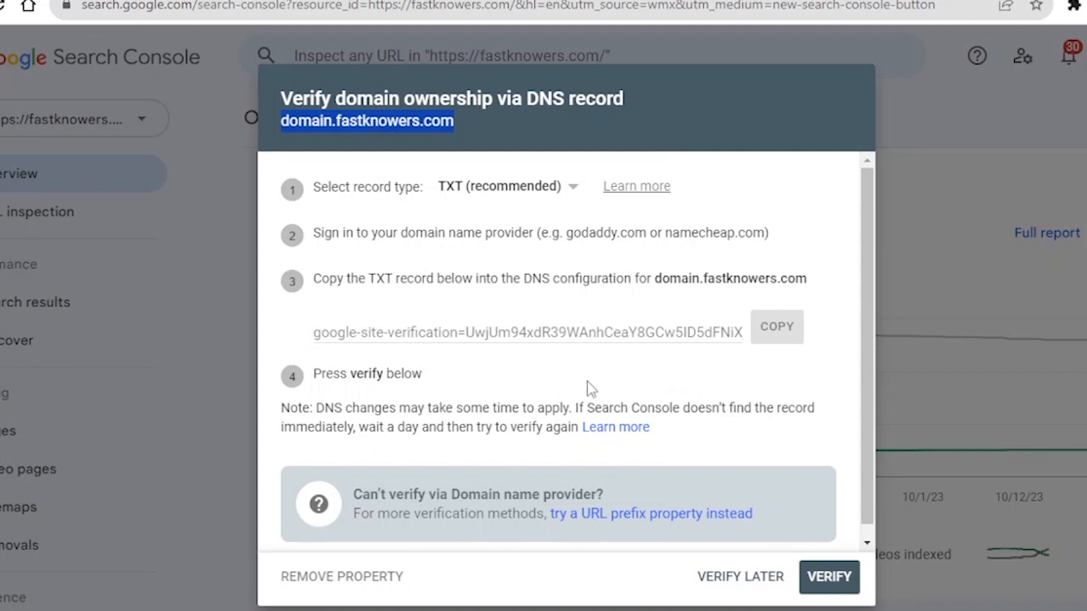
{"action": "scroll", "coordinate": [591, 387], "scroll_direction": "down", "scroll_amount": 1}
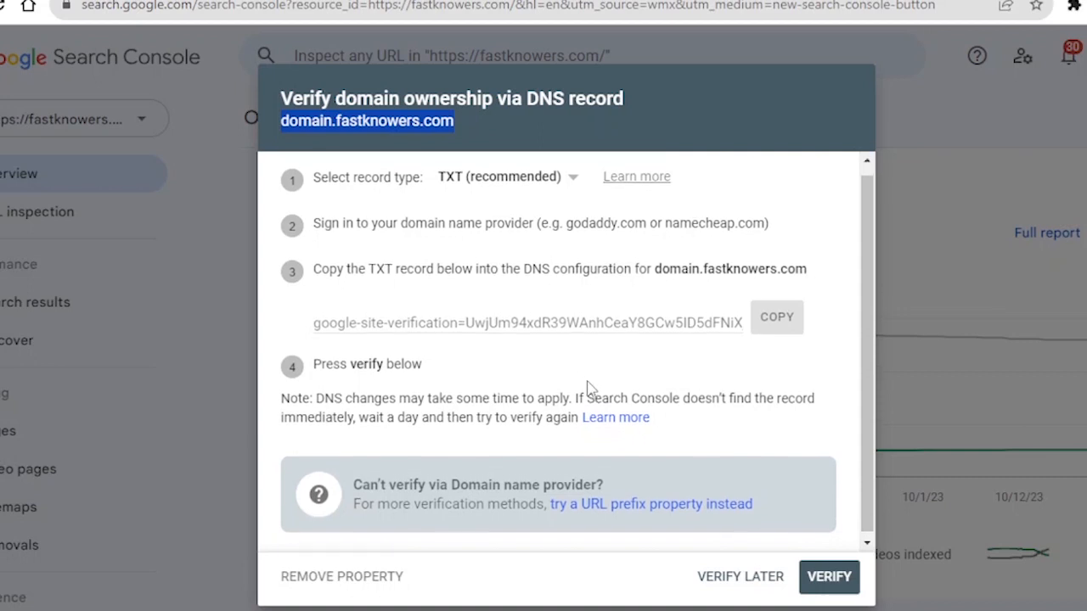
{"action": "scroll", "coordinate": [591, 387], "scroll_direction": "up", "scroll_amount": 1}
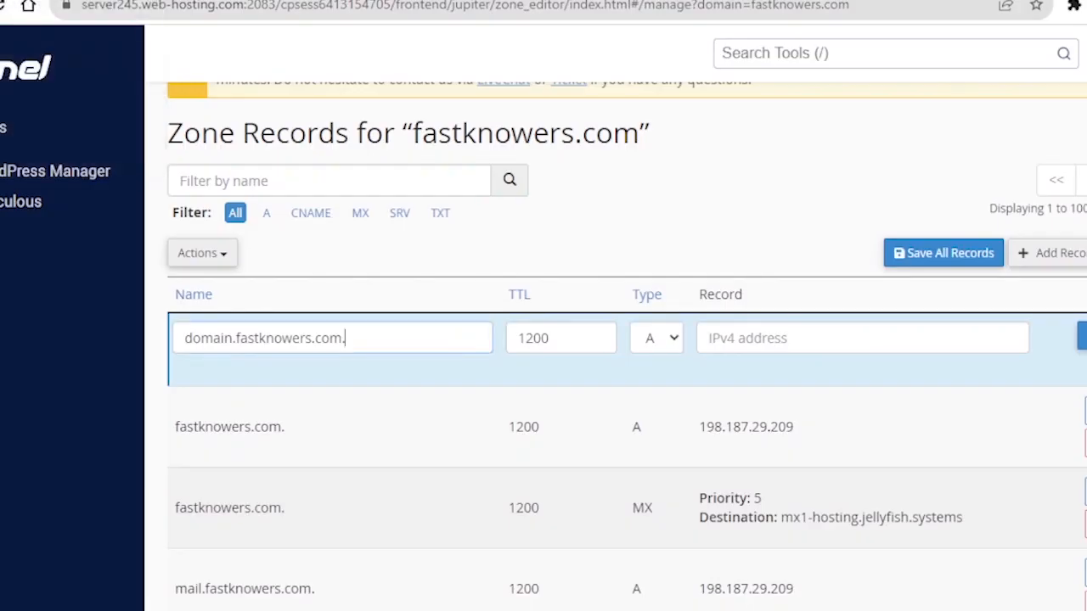
{"action": "type", "text": ".fastknowers.com."}
- Set the new record's type to TXT, keeping its TTL at 1200
{"action": "left_click", "coordinate": [536, 338]}
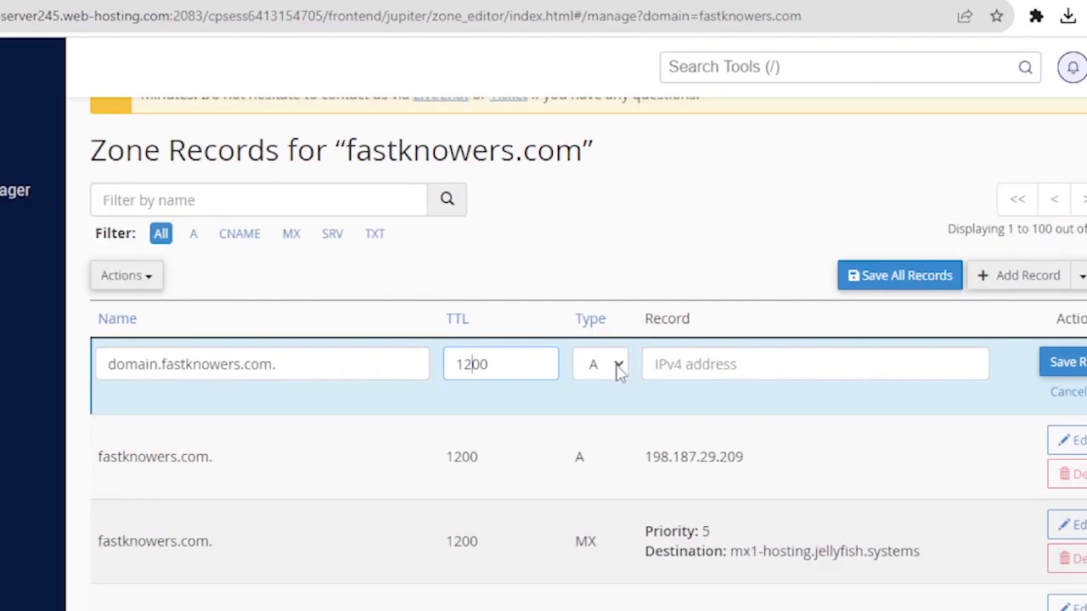
{"action": "left_click", "coordinate": [657, 339]}
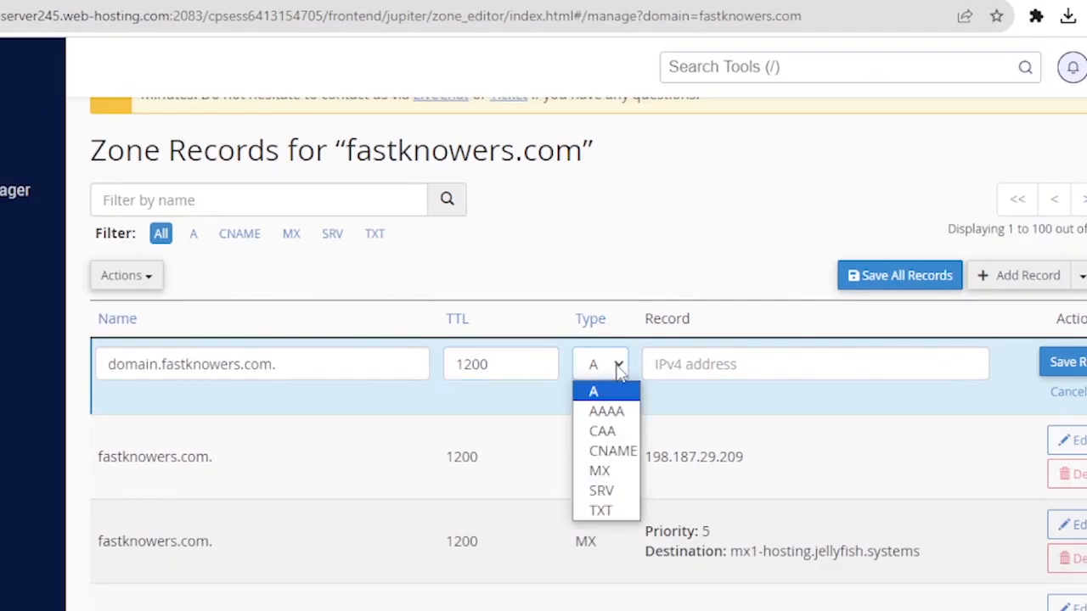
{"action": "left_click", "coordinate": [618, 512]}
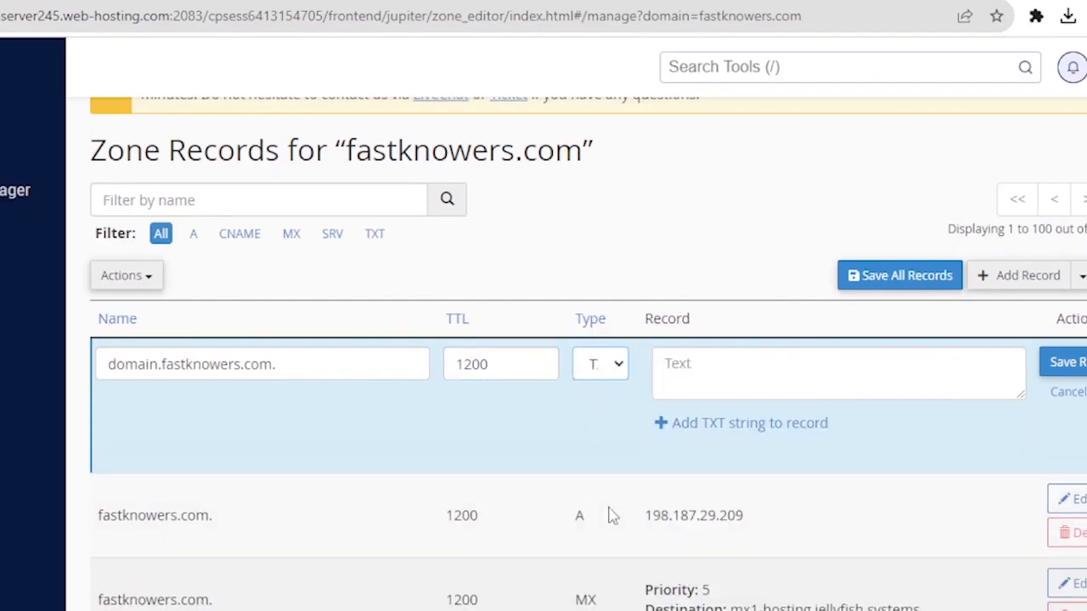
- Copy the google-site-verification value from the Search Console dialog and paste it into the TXT record's text field
{"action": "left_click", "coordinate": [689, 381]}
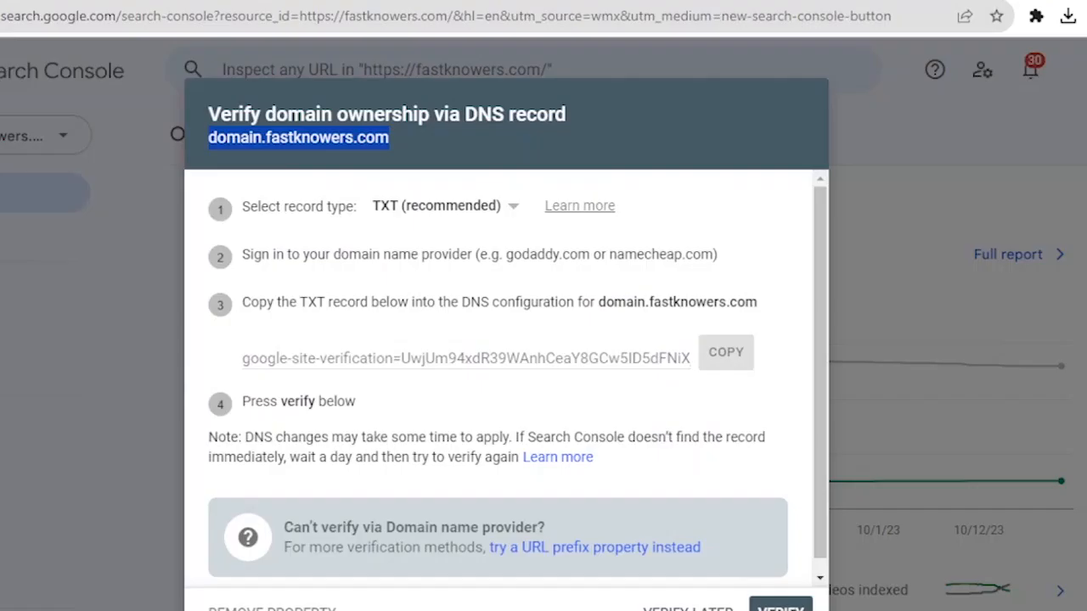
{"action": "scroll", "coordinate": [645, 327], "scroll_direction": "down", "scroll_amount": 1}
{"action": "left_click", "coordinate": [713, 348]}
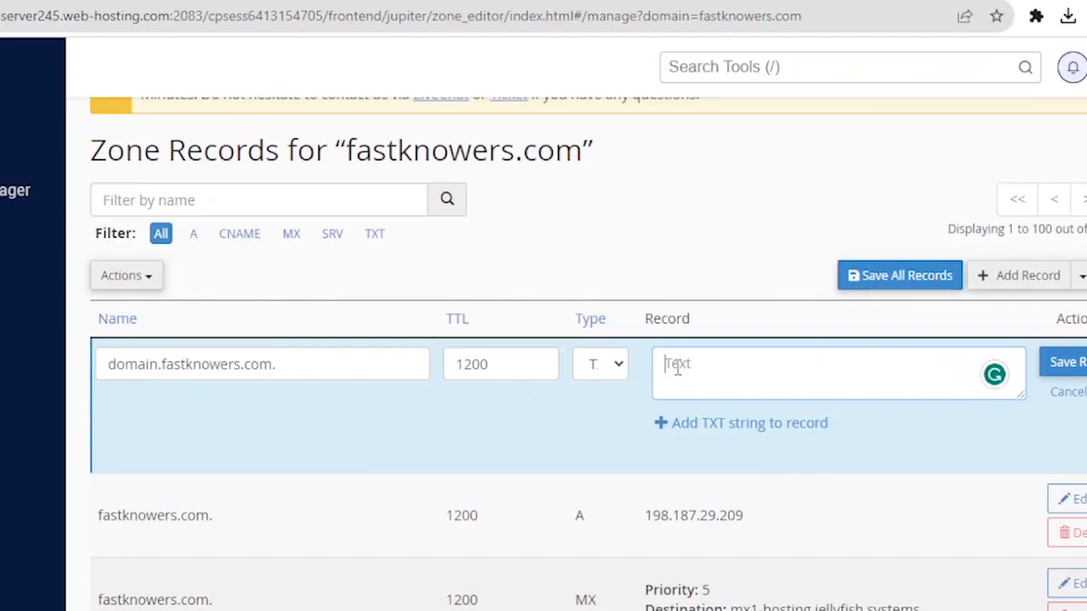
{"action": "right_click", "coordinate": [674, 366]}
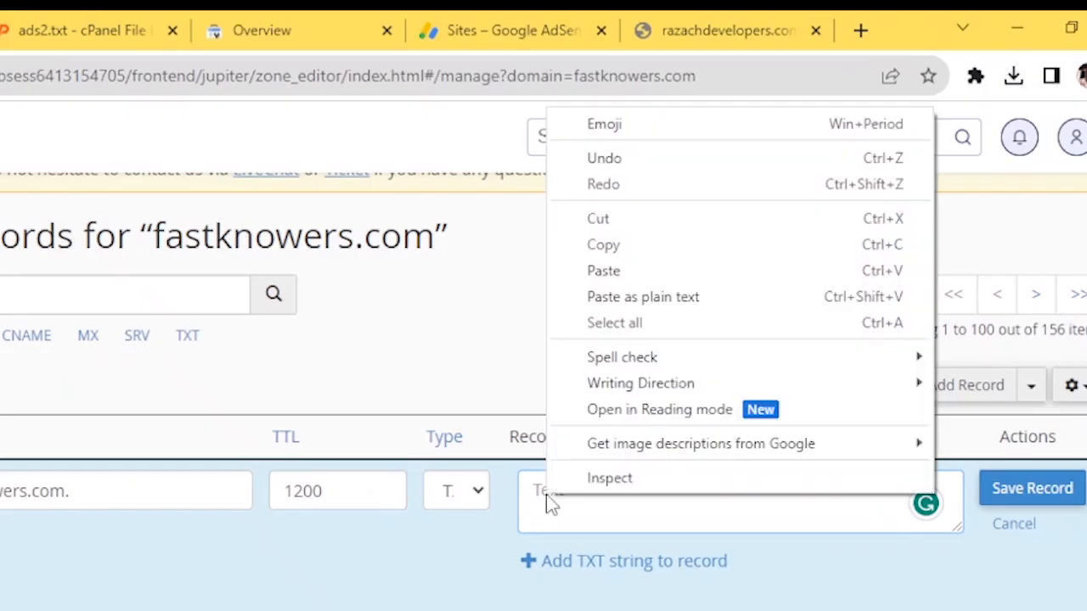
{"action": "left_click", "coordinate": [645, 272]}
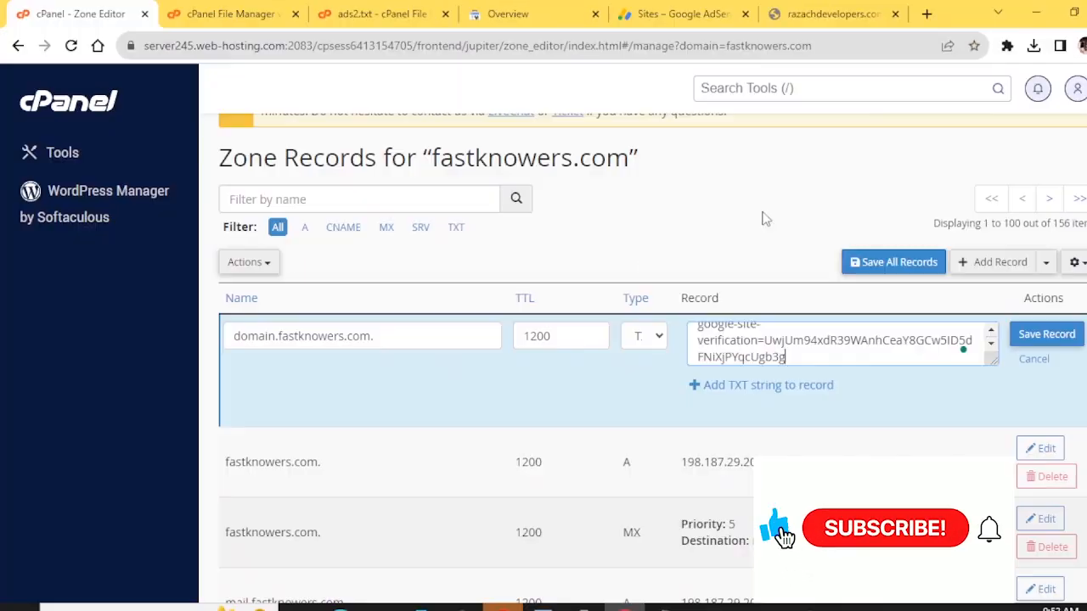
- Review the completed TXT record for domain.fastknowers.com and save it to the zone
{"action": "scroll", "coordinate": [721, 346], "scroll_direction": "up", "scroll_amount": 1}
{"action": "scroll", "coordinate": [719, 350], "scroll_direction": "down", "scroll_amount": 1}
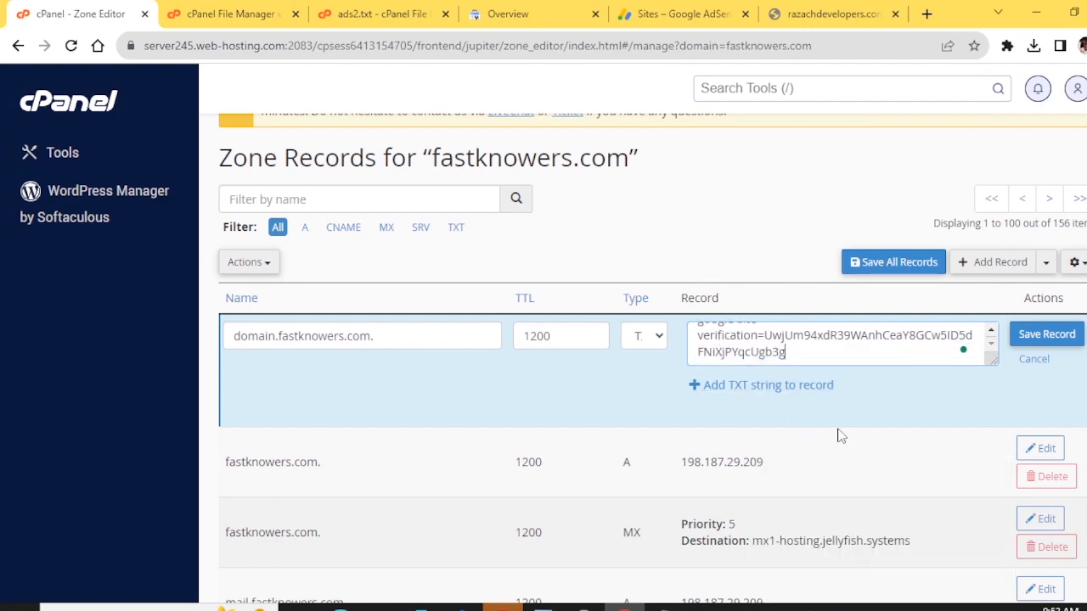
{"action": "scroll", "coordinate": [840, 435], "scroll_direction": "down", "scroll_amount": 1}
{"action": "scroll", "coordinate": [841, 436], "scroll_direction": "up", "scroll_amount": 3}
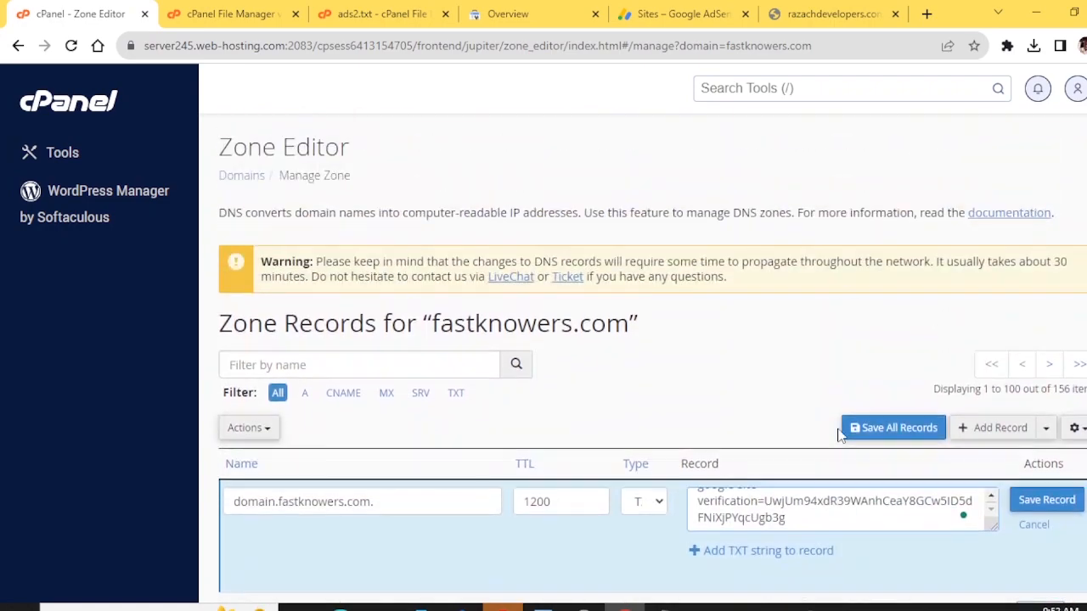
{"action": "scroll", "coordinate": [849, 435], "scroll_direction": "down", "scroll_amount": 2}
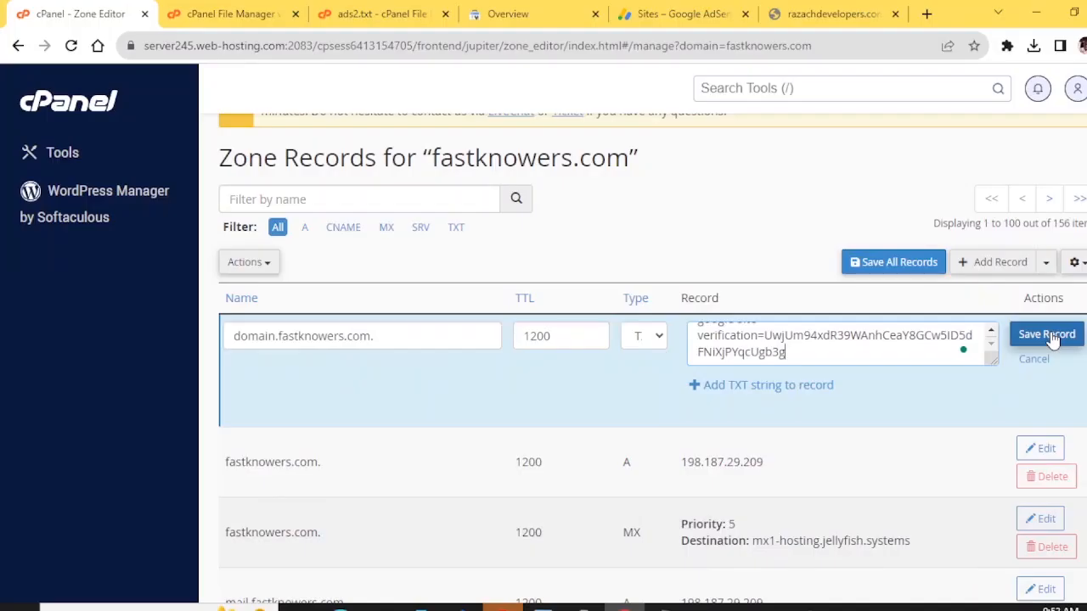
{"action": "left_click", "coordinate": [1036, 342]}
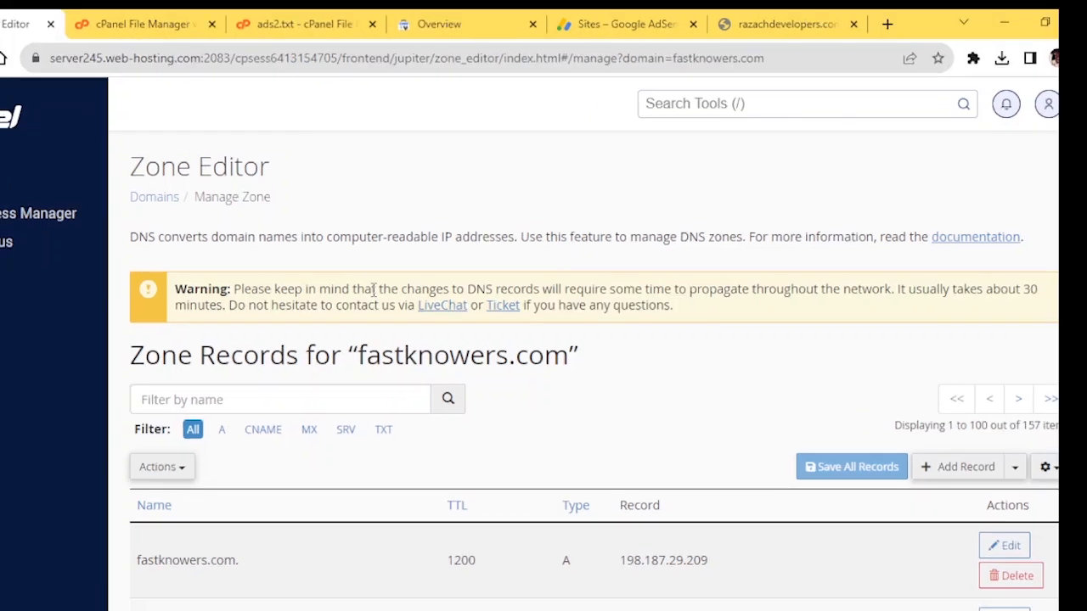
- Look through the fastknowers.com zone records to find the newly saved TXT entry
{"action": "scroll", "coordinate": [449, 270], "scroll_direction": "down", "scroll_amount": 2}
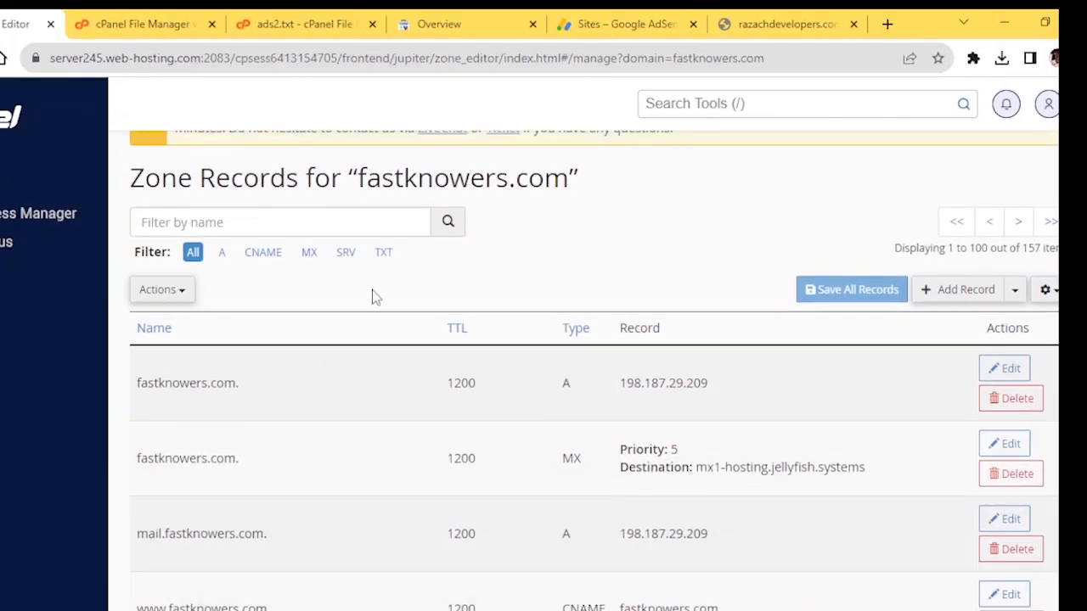
{"action": "scroll", "coordinate": [376, 297], "scroll_direction": "down", "scroll_amount": 1}
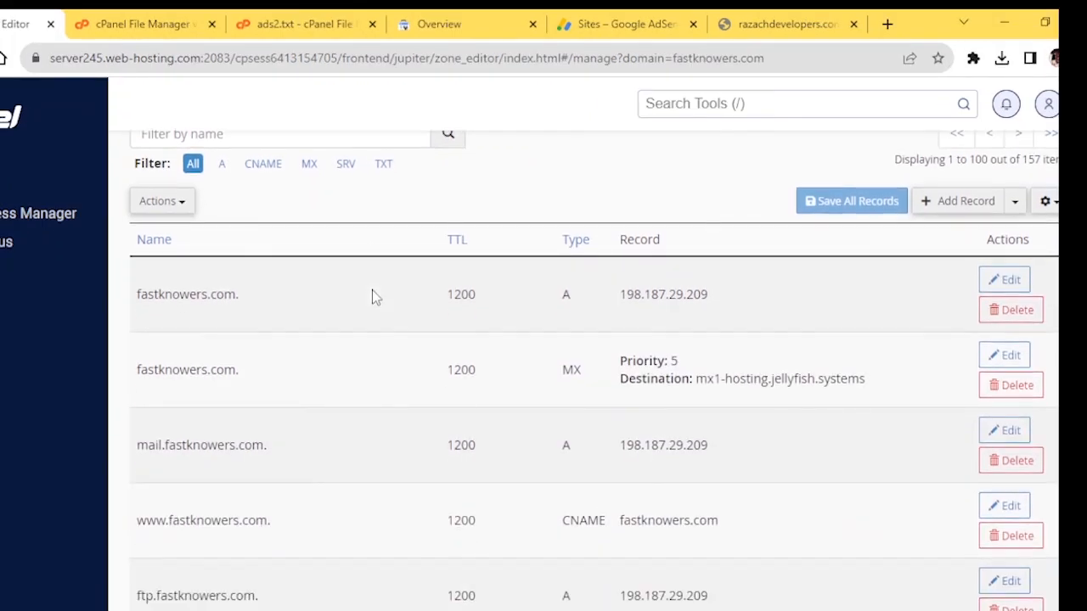
{"action": "scroll", "coordinate": [374, 296], "scroll_direction": "down", "scroll_amount": 4}
{"action": "scroll", "coordinate": [374, 297], "scroll_direction": "down", "scroll_amount": 6}
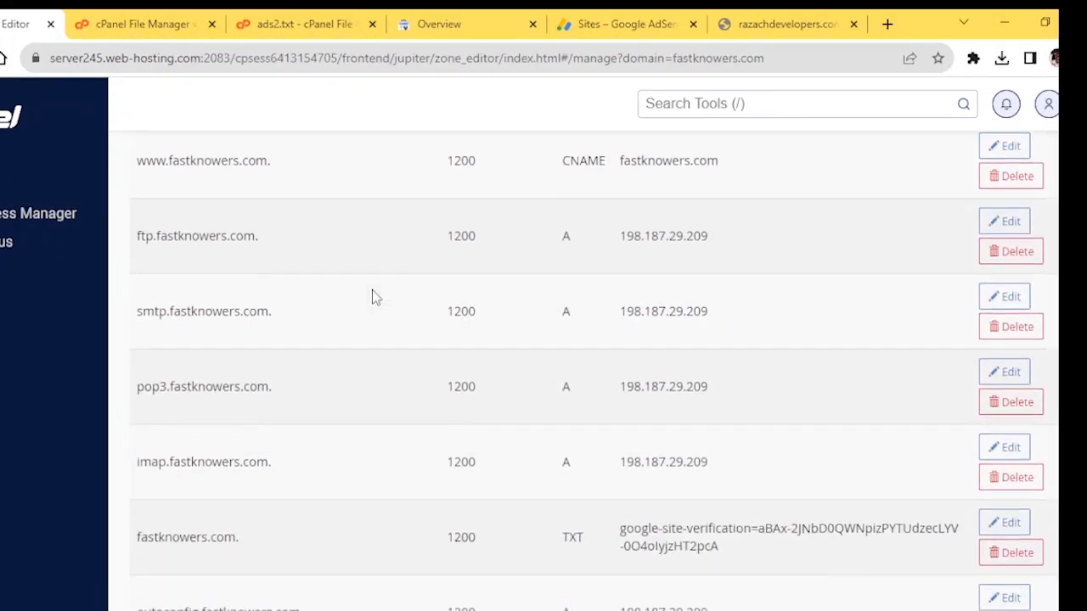
{"action": "scroll", "coordinate": [372, 291], "scroll_direction": "down", "scroll_amount": 6}
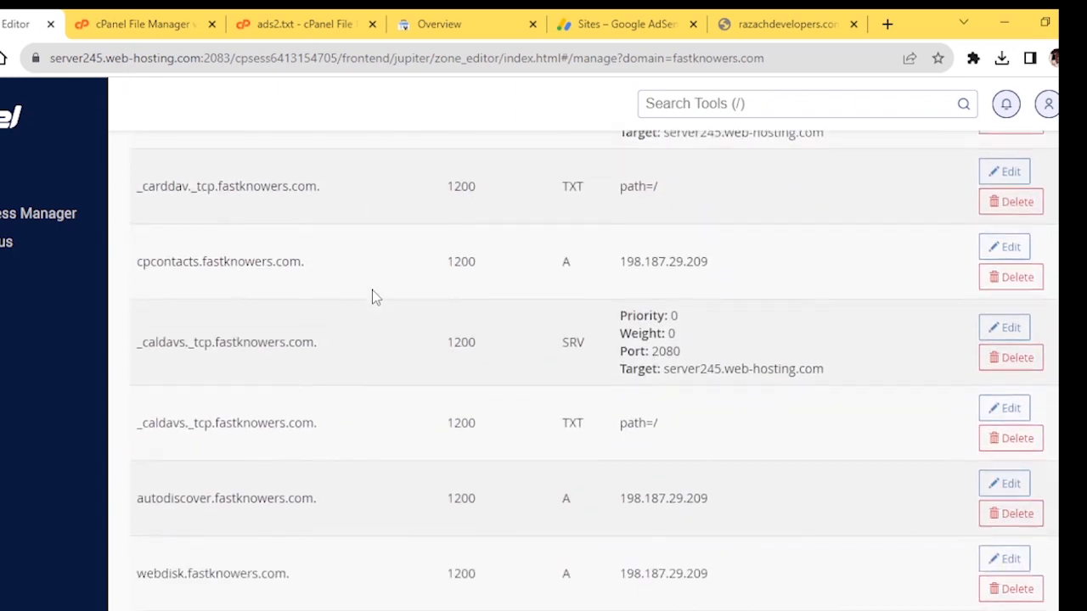
{"action": "scroll", "coordinate": [371, 297], "scroll_direction": "down", "scroll_amount": 8}
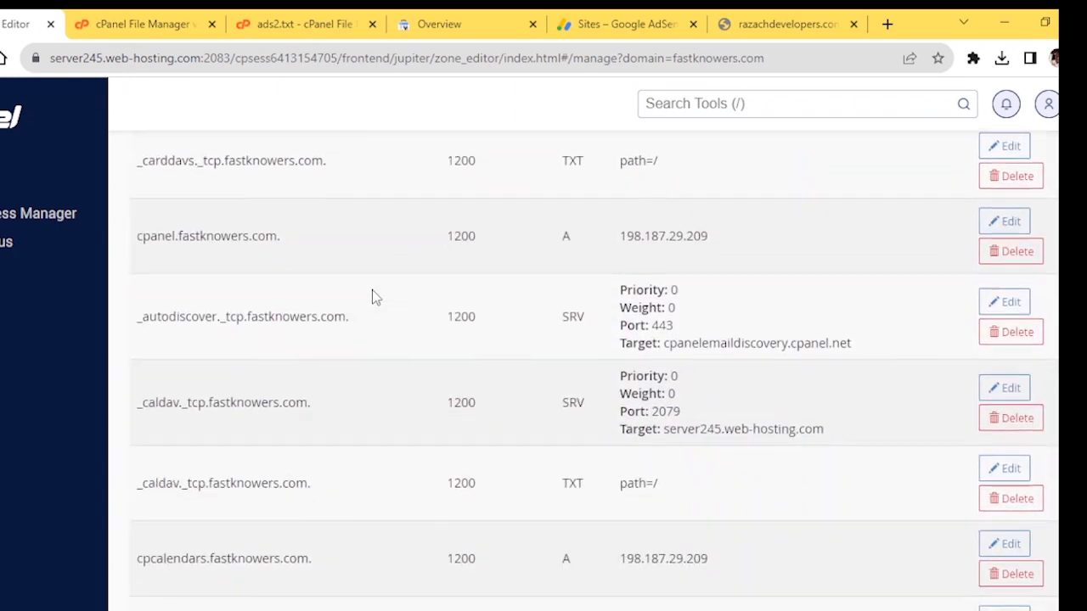
{"action": "scroll", "coordinate": [372, 297], "scroll_direction": "down", "scroll_amount": 2}
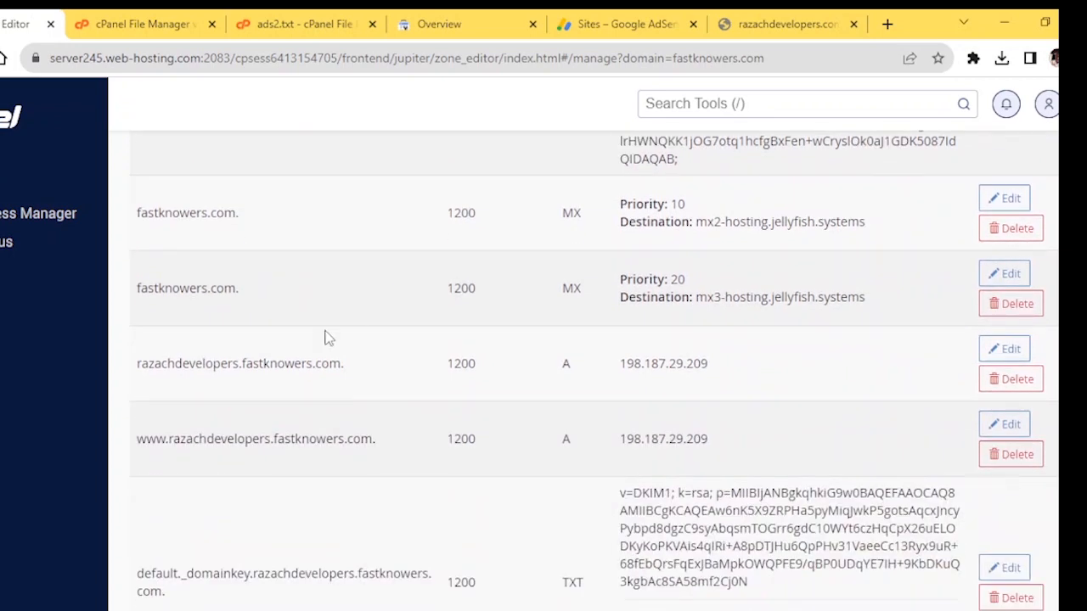
{"action": "scroll", "coordinate": [286, 356], "scroll_direction": "down", "scroll_amount": 1}
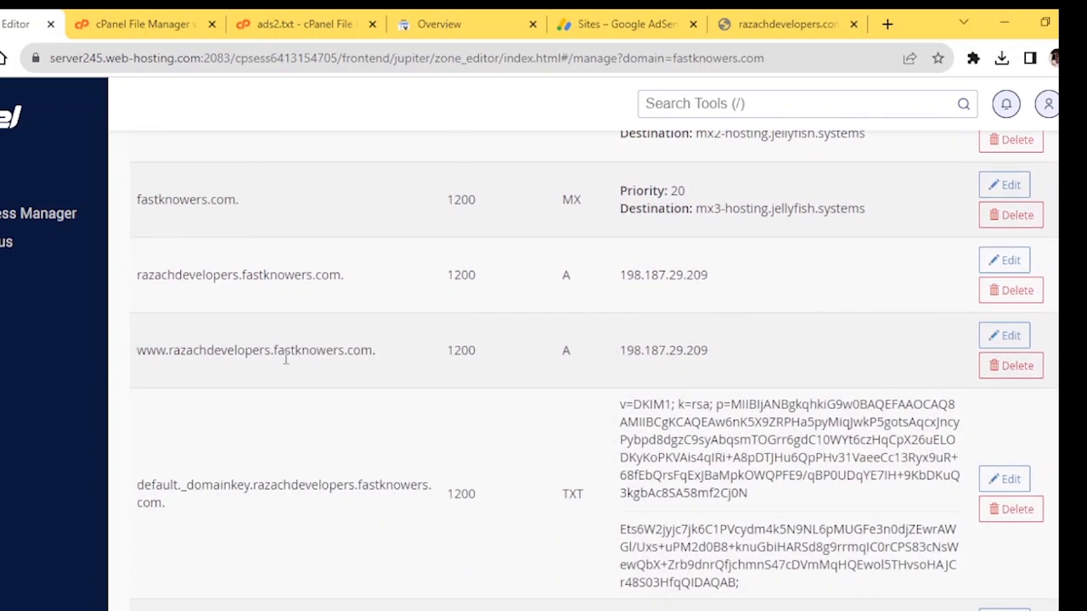
{"action": "scroll", "coordinate": [283, 359], "scroll_direction": "down", "scroll_amount": 3}
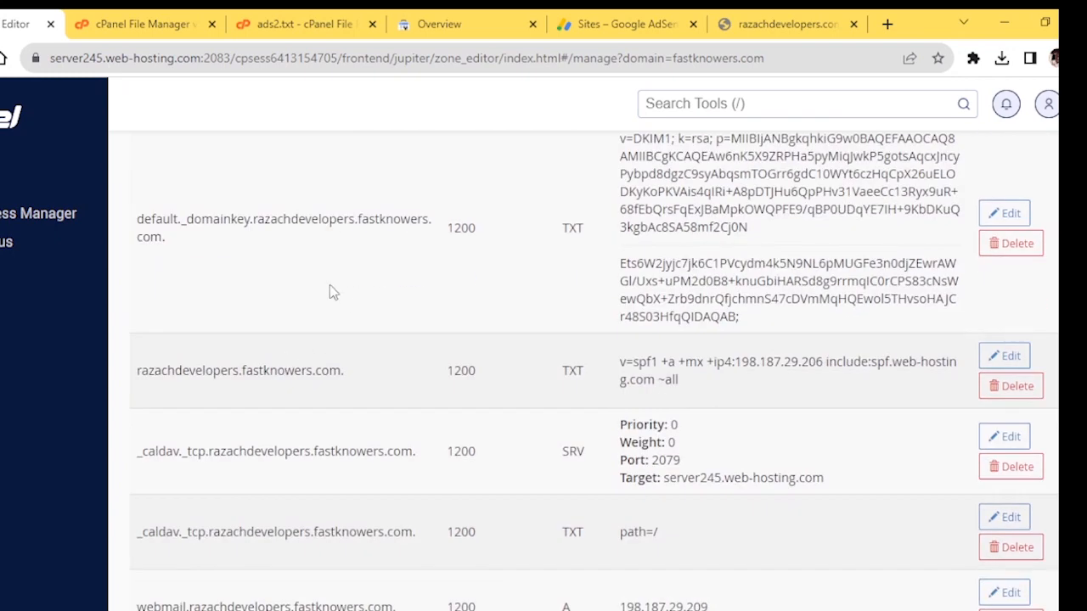
- Examine the TTL, type and value of the TXT records for razachdevelopers.fastknowers.com in the zone list
{"action": "scroll", "coordinate": [332, 292], "scroll_direction": "up", "scroll_amount": 1}
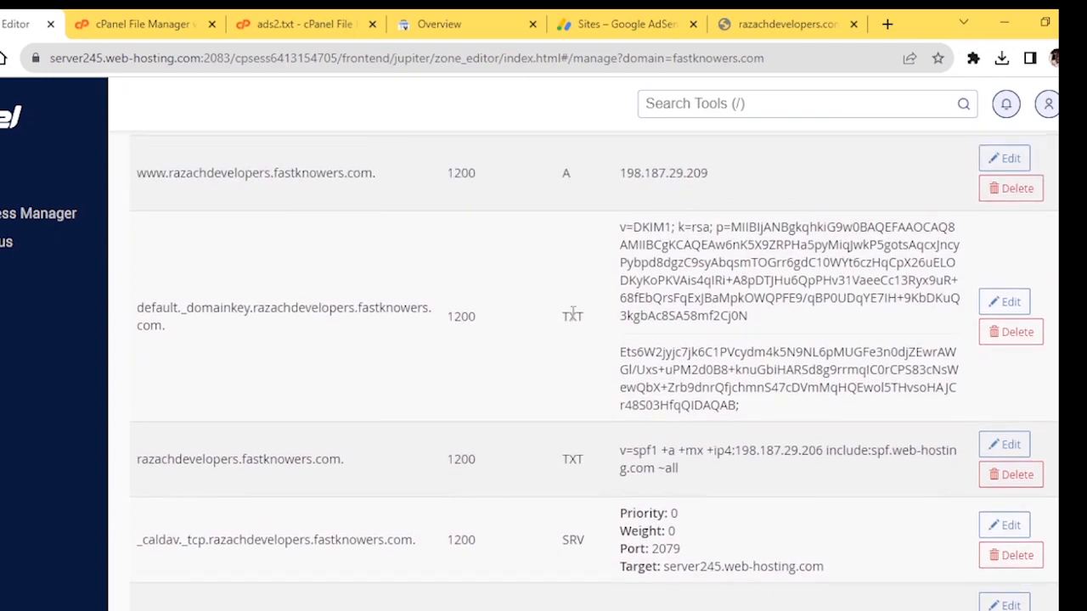
{"action": "double_click", "coordinate": [573, 315]}
{"action": "double_click", "coordinate": [672, 276]}
{"action": "left_click", "coordinate": [673, 276]}
{"action": "scroll", "coordinate": [527, 296], "scroll_direction": "down", "scroll_amount": 3}
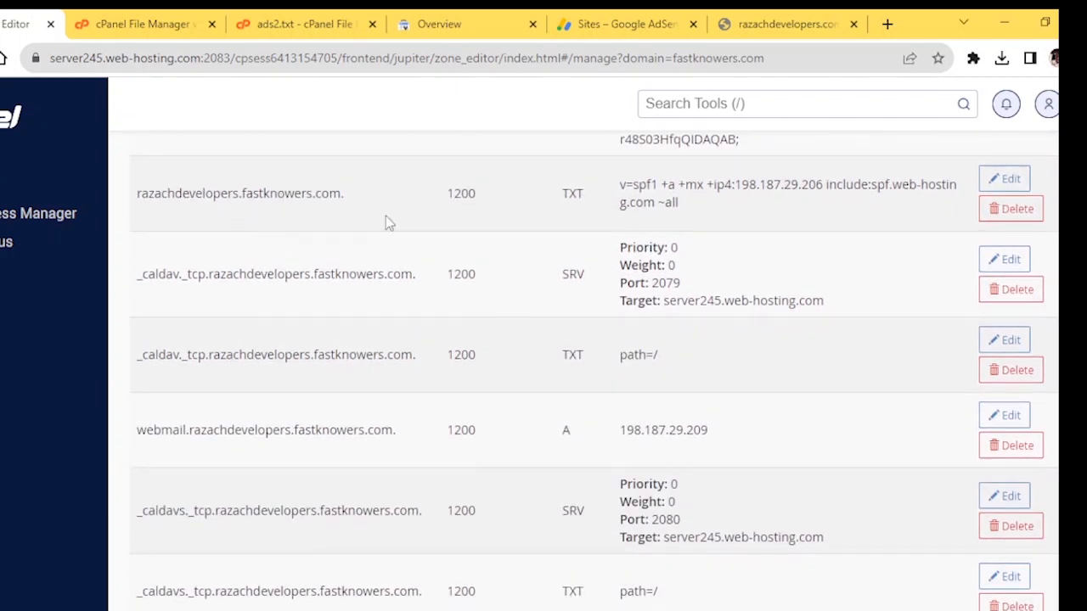
{"action": "scroll", "coordinate": [463, 229], "scroll_direction": "up", "scroll_amount": 1}
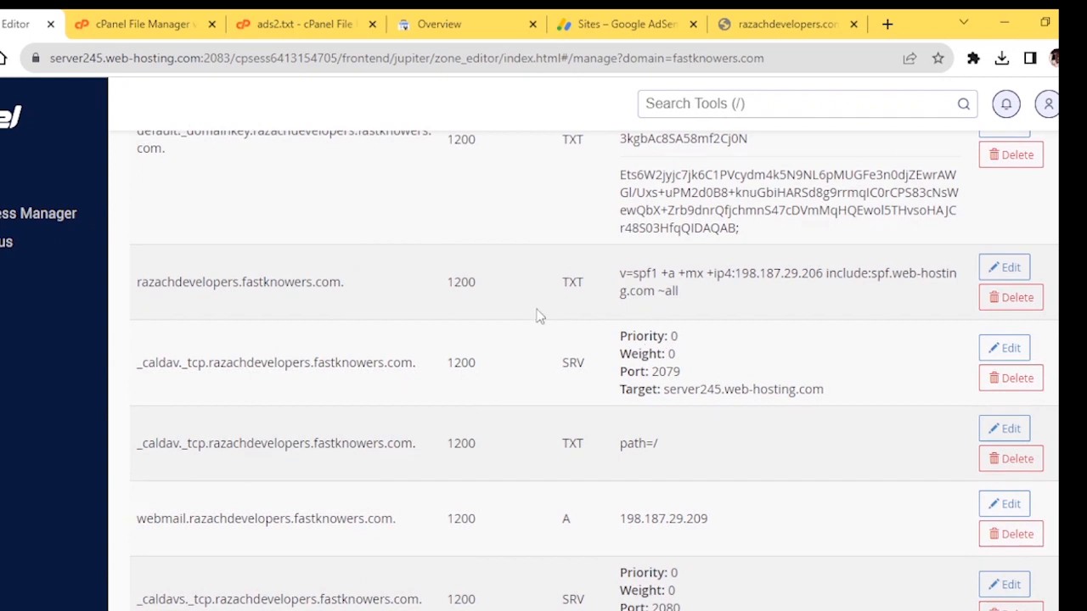
{"action": "double_click", "coordinate": [459, 282]}
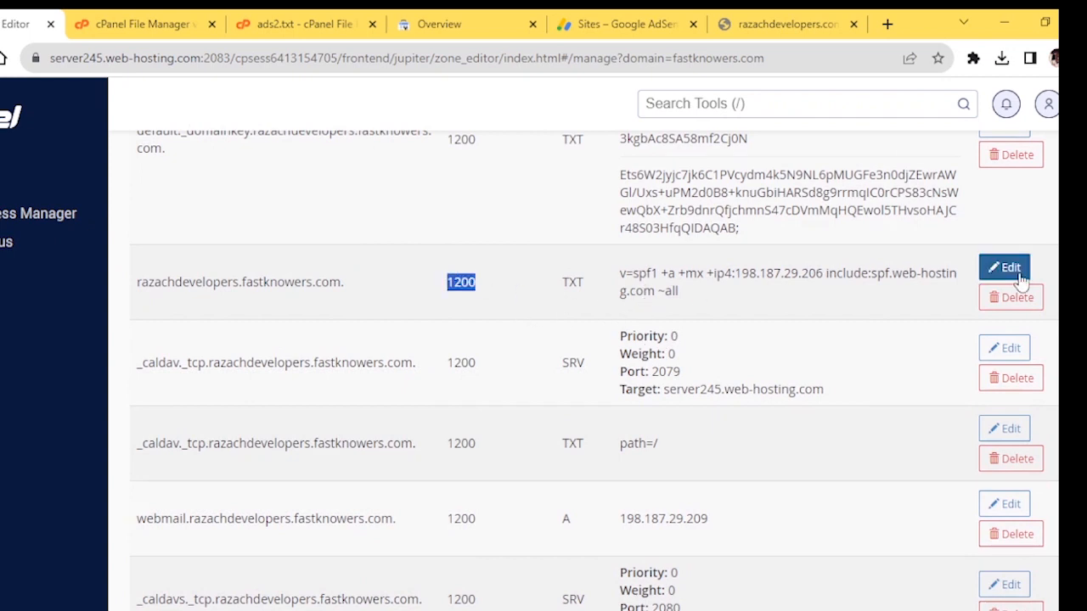
- Look through the remaining fastknowers.com zone records, including the domain.fastknowers.com entries, and return to the start of the list
{"action": "scroll", "coordinate": [373, 408], "scroll_direction": "down", "scroll_amount": 15}
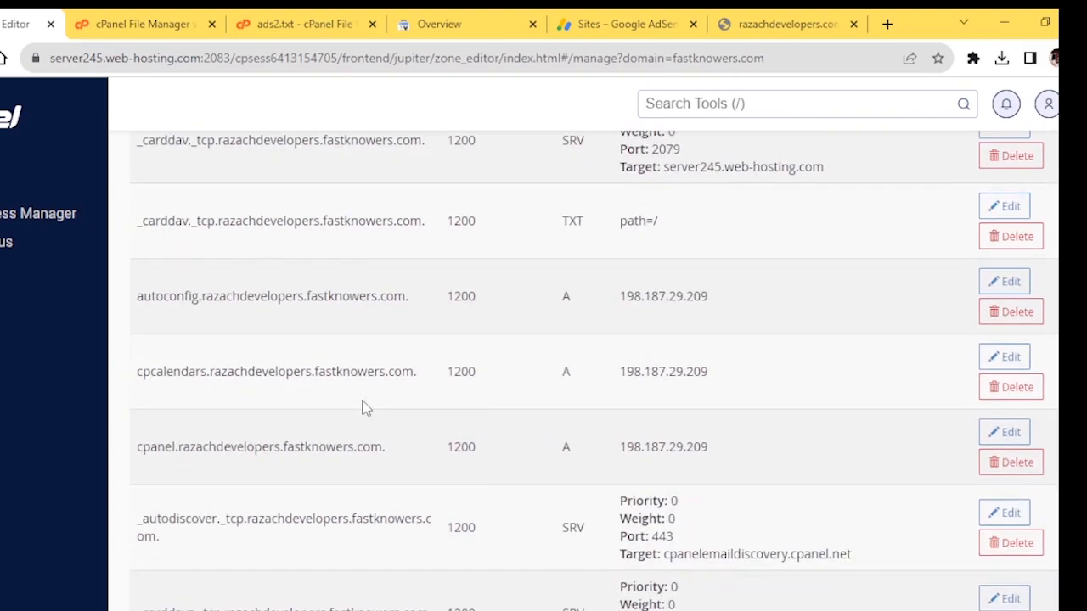
{"action": "scroll", "coordinate": [363, 407], "scroll_direction": "down", "scroll_amount": 15}
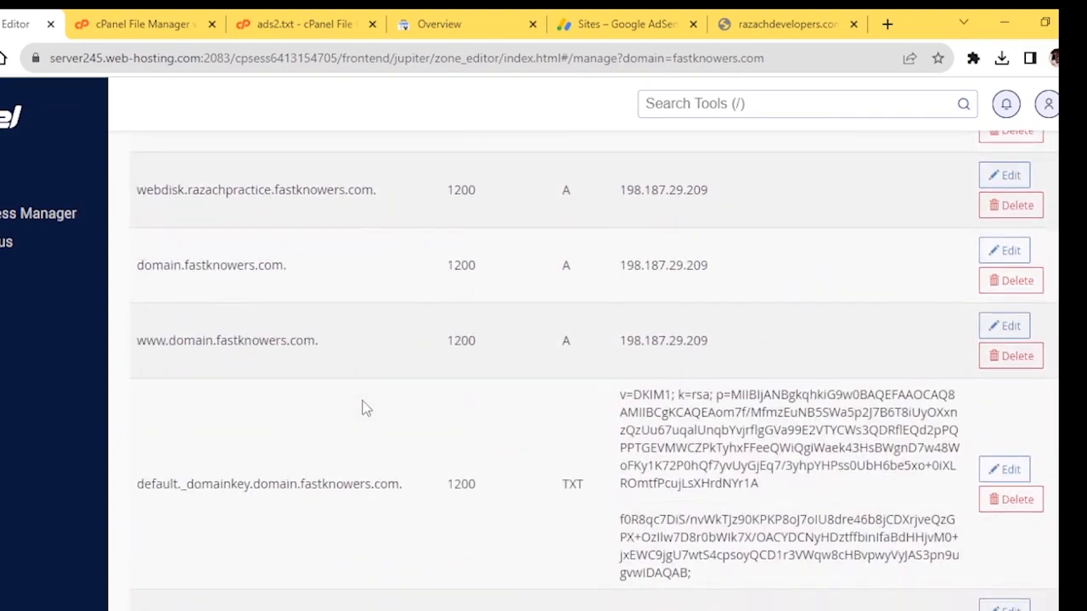
{"action": "scroll", "coordinate": [363, 408], "scroll_direction": "down", "scroll_amount": 10}
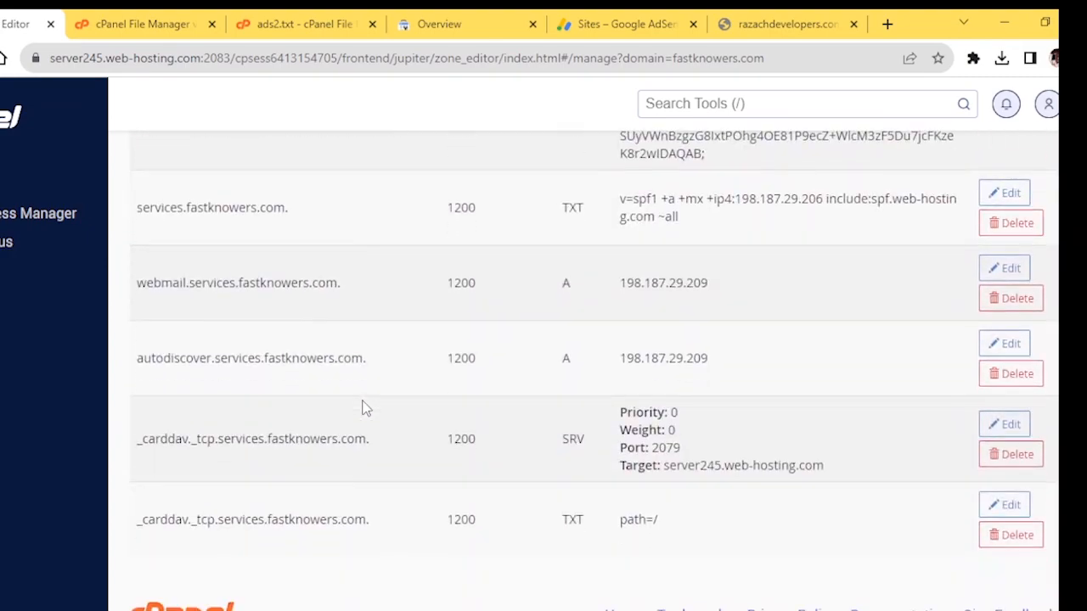
{"action": "scroll", "coordinate": [362, 408], "scroll_direction": "up", "scroll_amount": 20}
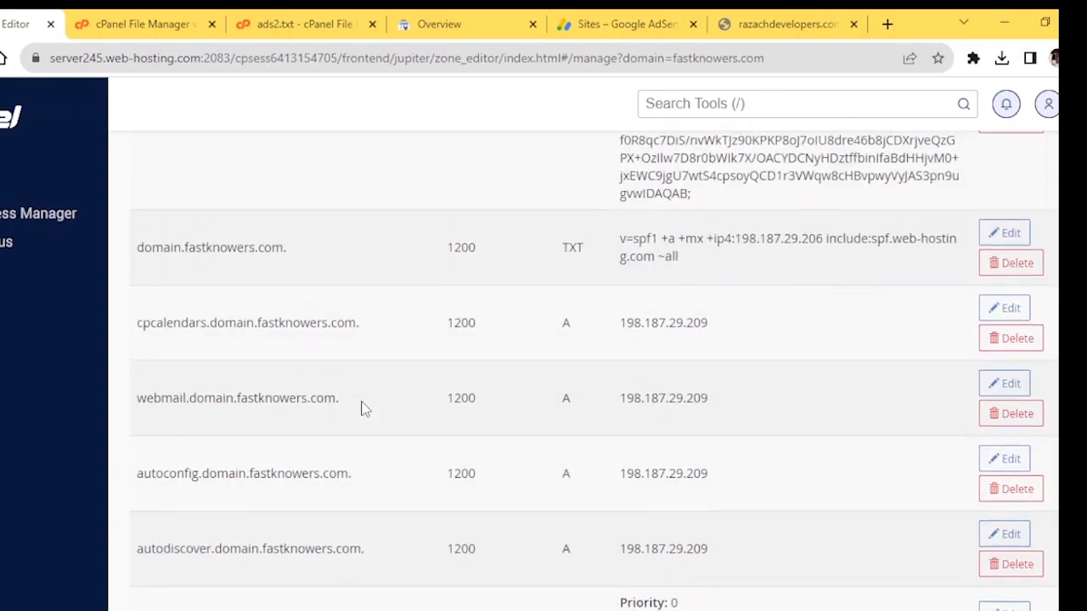
{"action": "scroll", "coordinate": [359, 410], "scroll_direction": "up", "scroll_amount": 20}
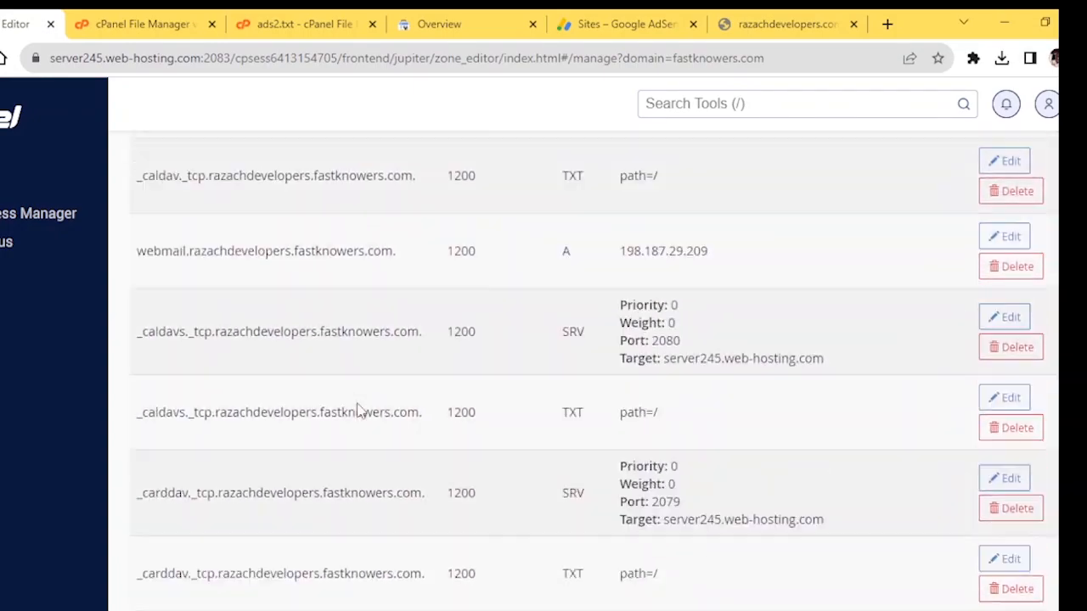
{"action": "scroll", "coordinate": [357, 411], "scroll_direction": "up", "scroll_amount": 15}
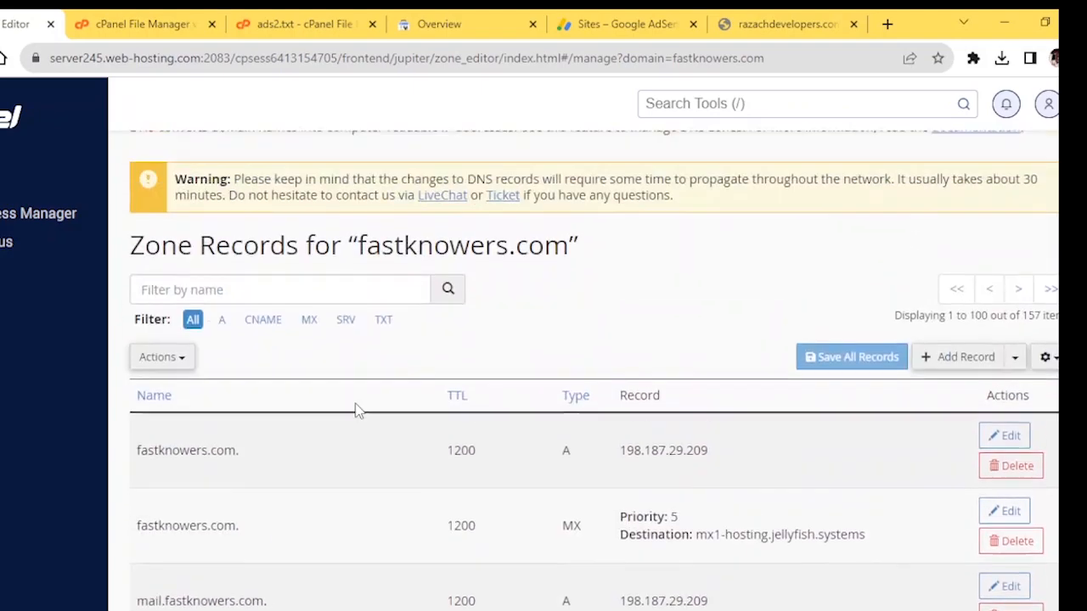
- Switch to Search Console, try to verify ownership of domain.fastknowers.com via its DNS record, and postpone the verification
{"action": "left_click", "coordinate": [441, 24]}
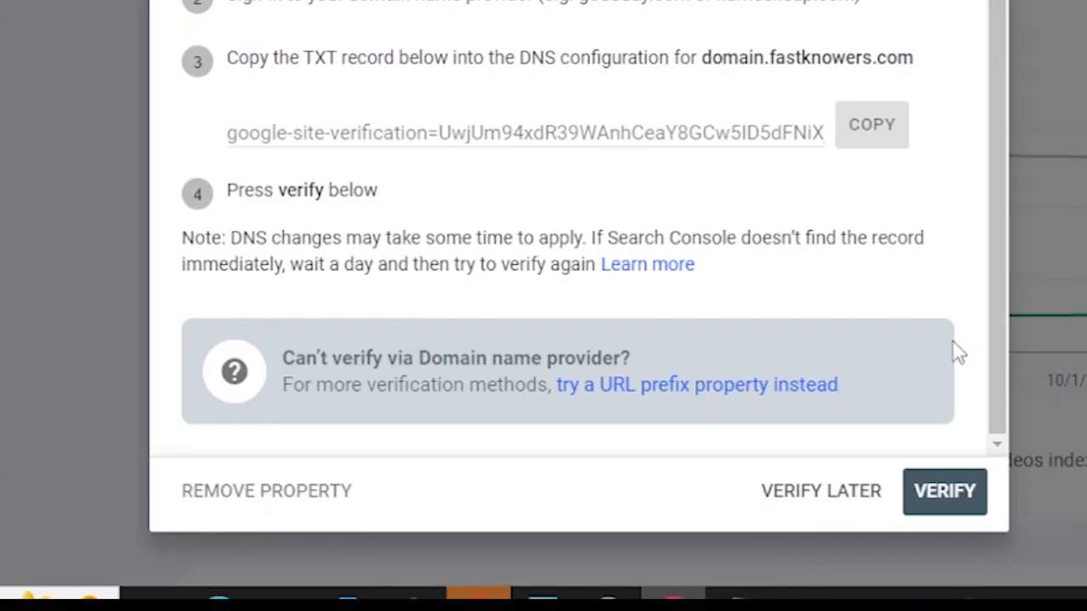
{"action": "left_click", "coordinate": [934, 492]}
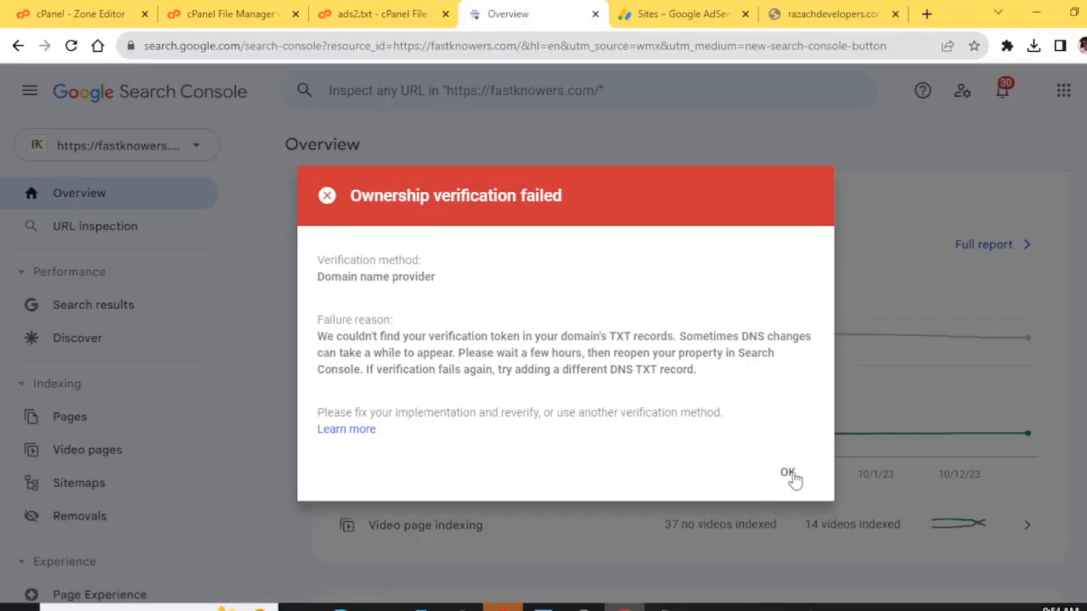
{"action": "left_click", "coordinate": [790, 474]}
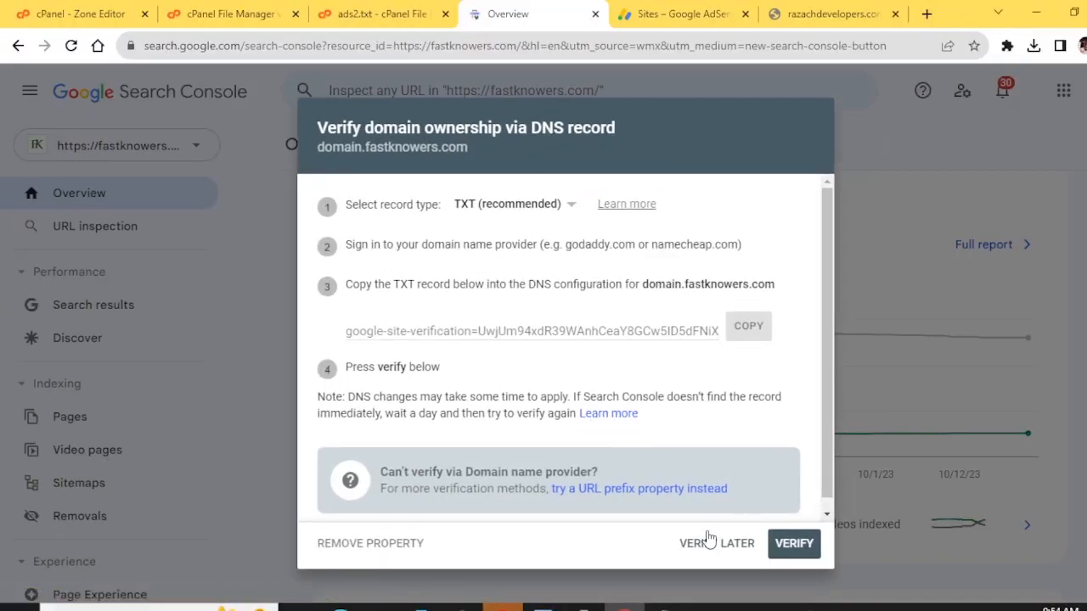
{"action": "left_click", "coordinate": [712, 544]}
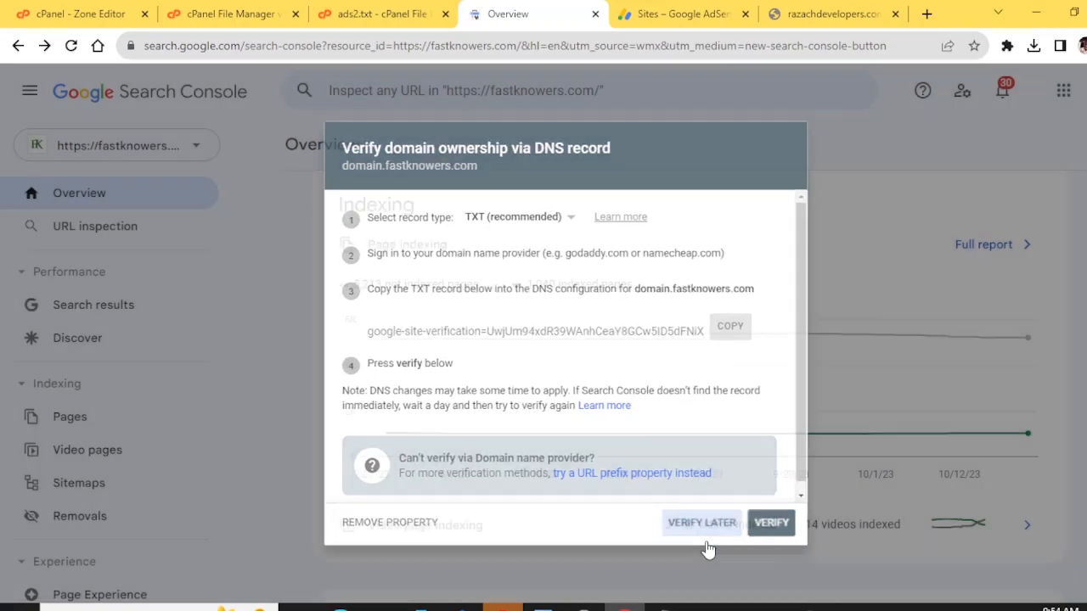
- Reopen the unverified domain.fastknowers.com property from the Search Console property list and try to verify its ownership again
{"action": "scroll", "coordinate": [504, 376], "scroll_direction": "down", "scroll_amount": 6}
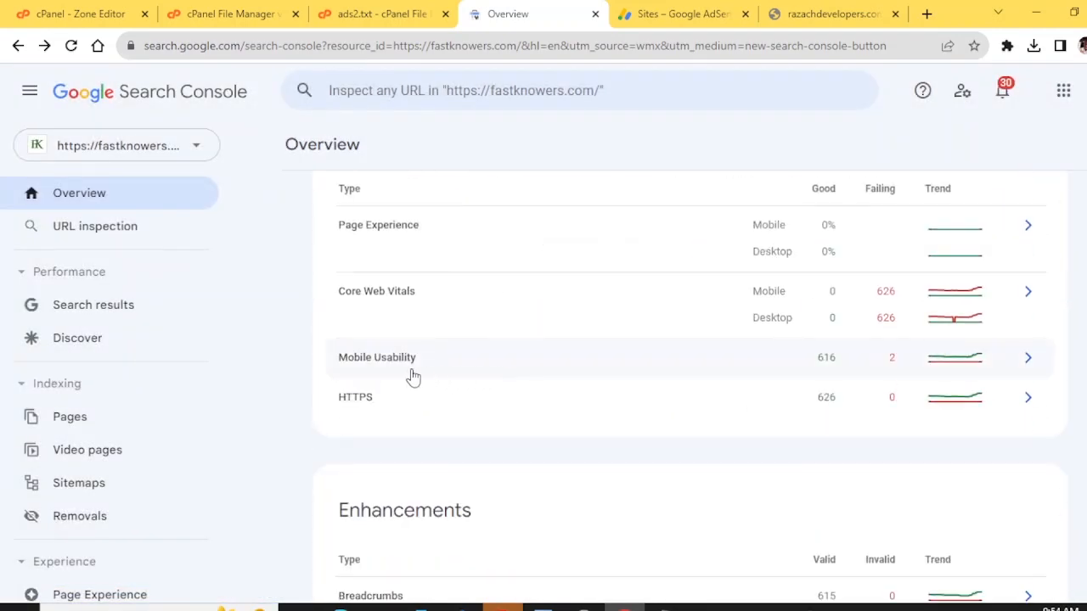
{"action": "scroll", "coordinate": [413, 377], "scroll_direction": "up", "scroll_amount": 6}
{"action": "scroll", "coordinate": [413, 378], "scroll_direction": "up", "scroll_amount": 3}
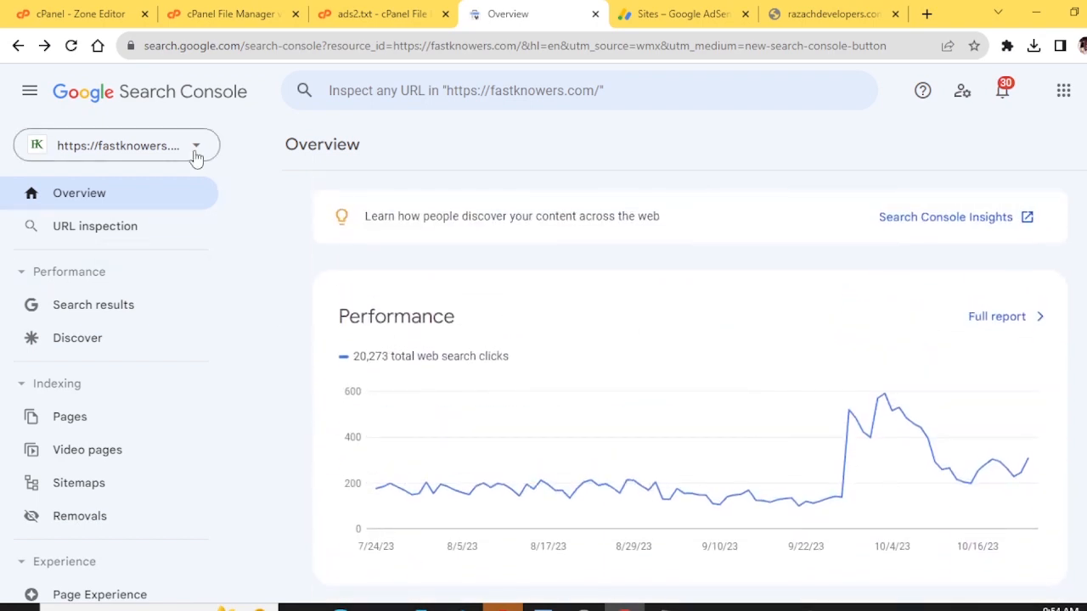
{"action": "left_click", "coordinate": [196, 153]}
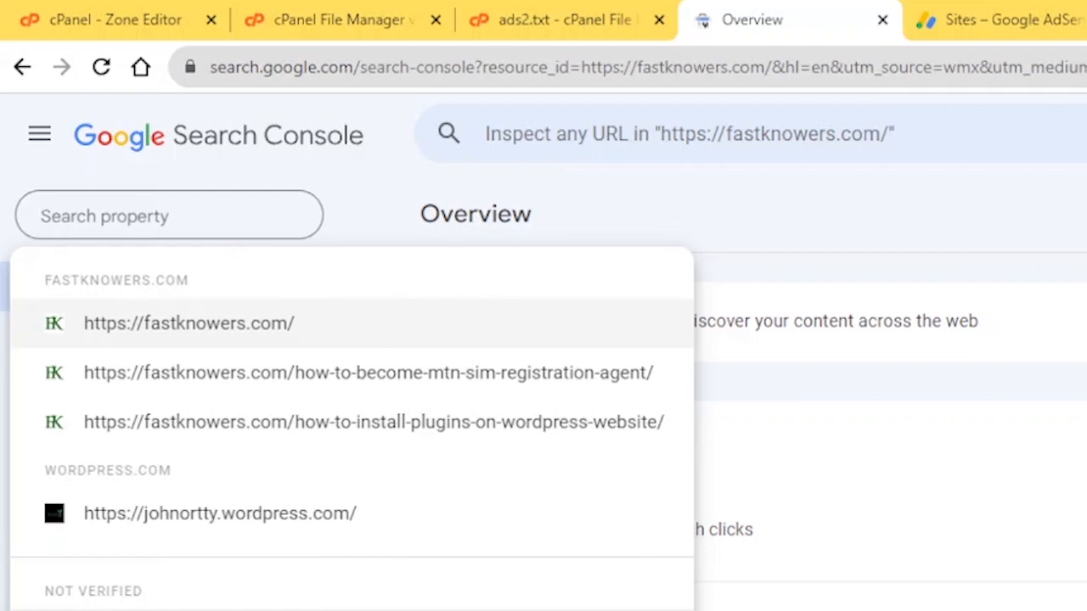
{"action": "left_click", "coordinate": [340, 610]}
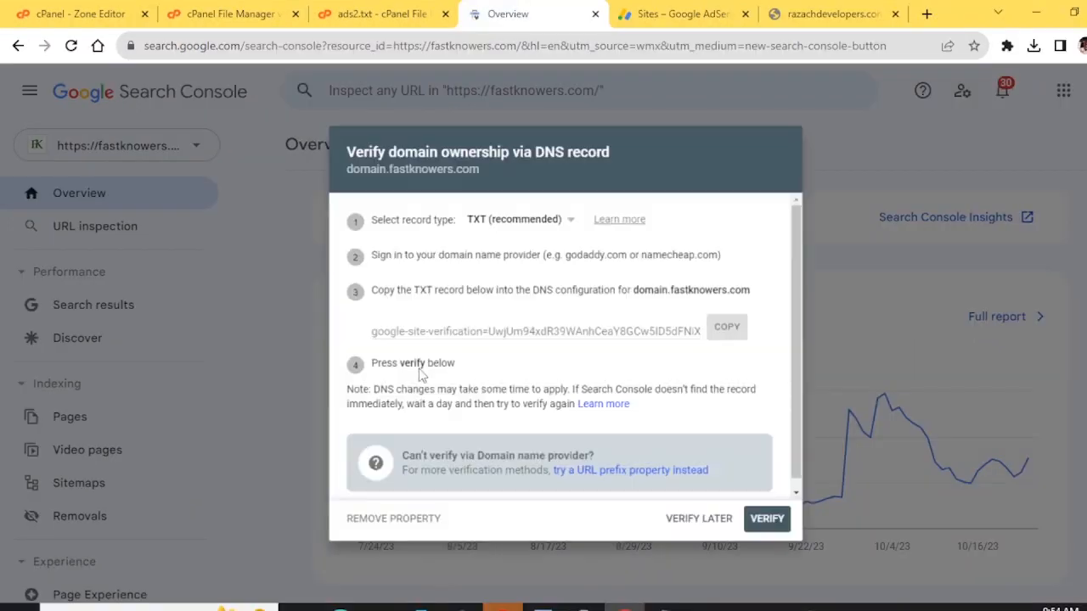
{"action": "scroll", "coordinate": [543, 329], "scroll_direction": "down", "scroll_amount": 1}
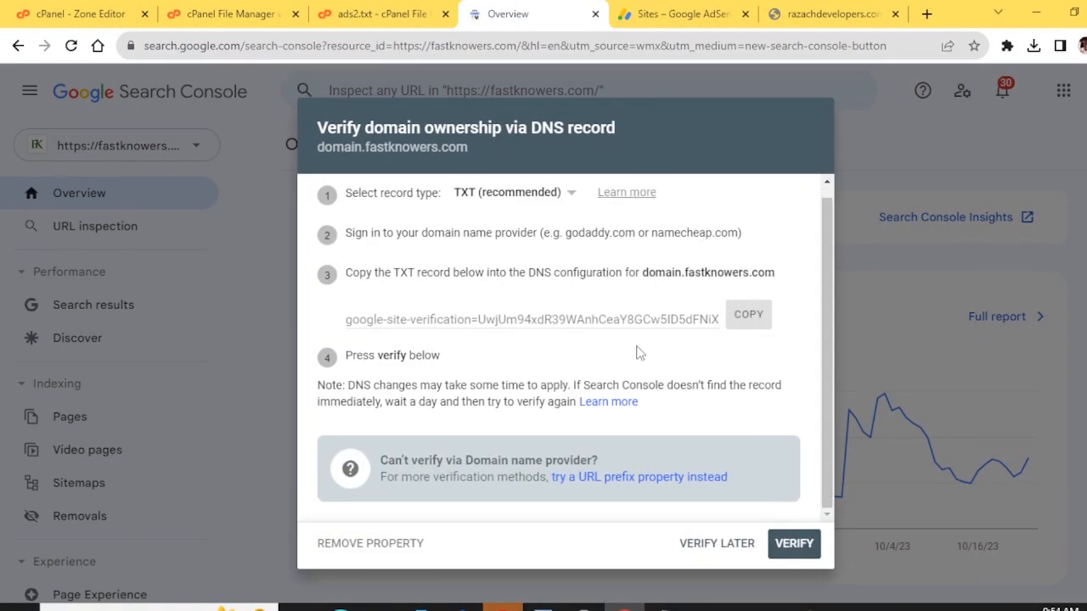
{"action": "left_click", "coordinate": [792, 544]}
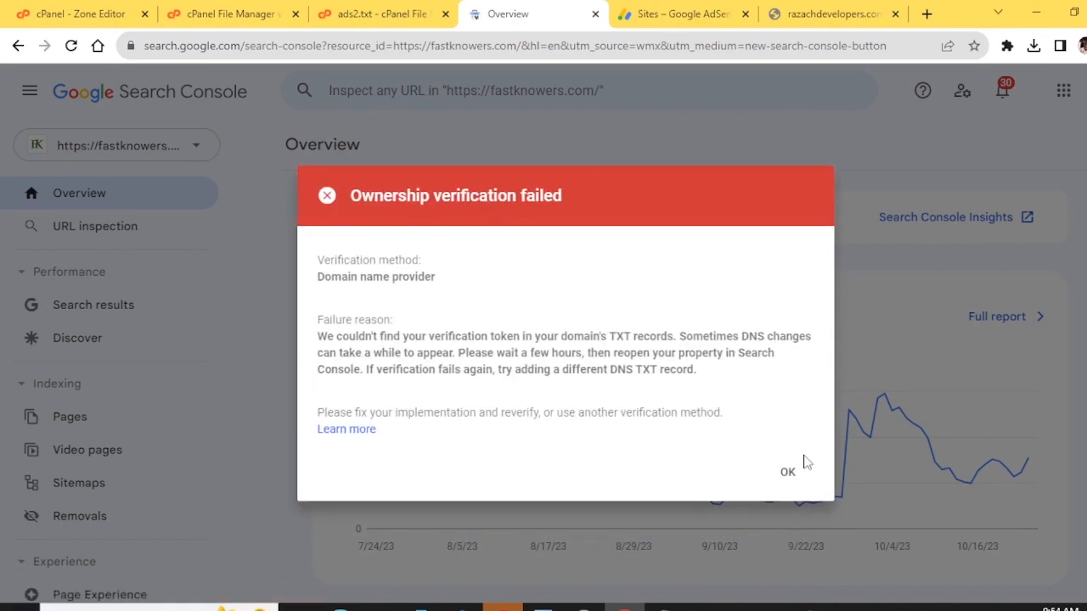
{"action": "left_click", "coordinate": [787, 472]}
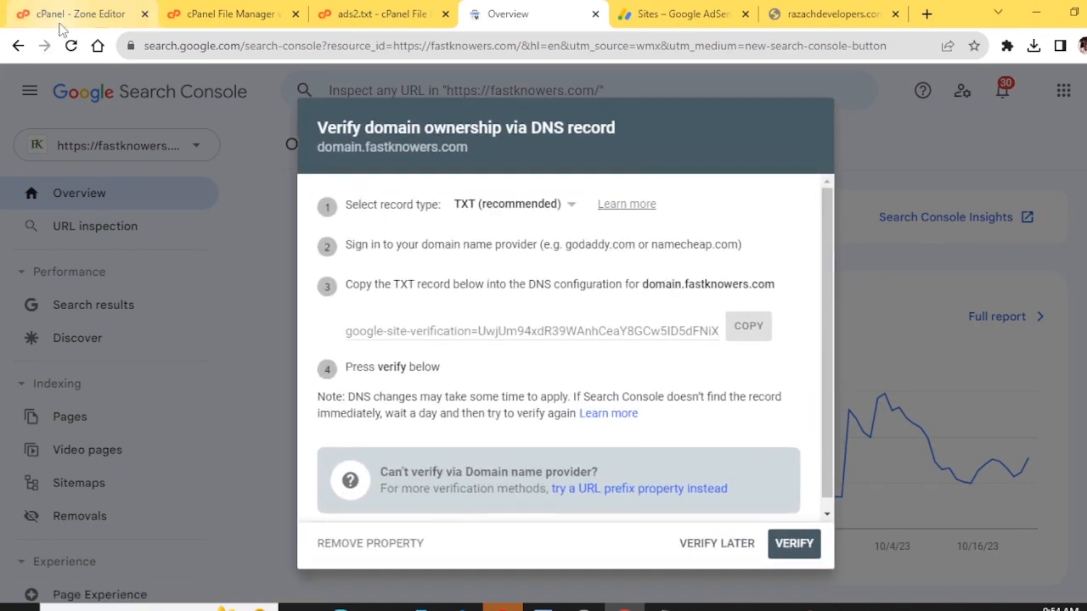
- Switch back to the cPanel Zone Editor and review the fastknowers.com records and the DNS propagation warning
{"action": "left_click", "coordinate": [64, 15]}
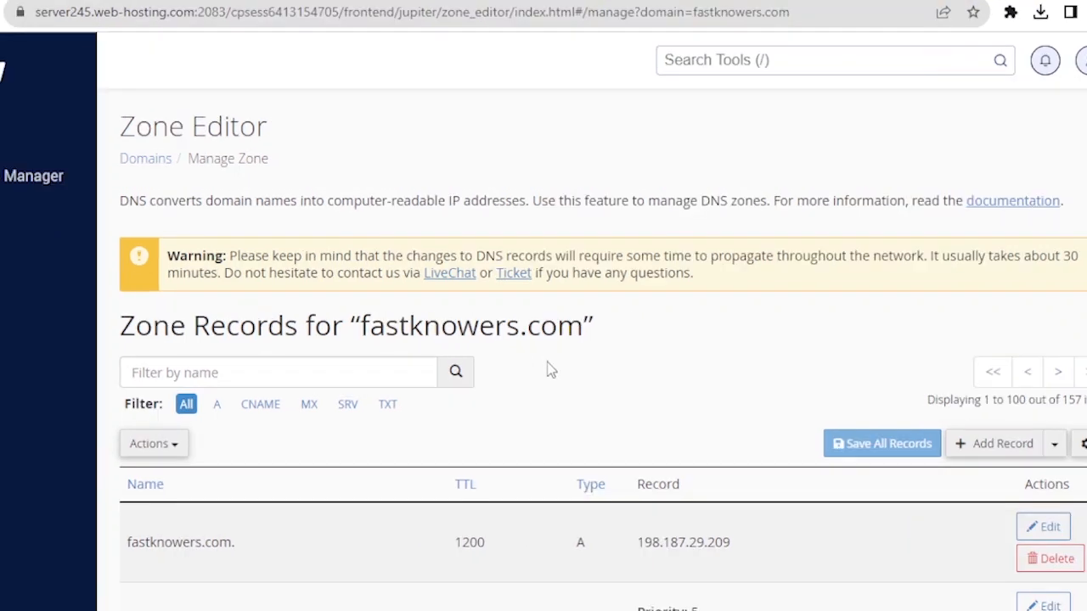
{"action": "scroll", "coordinate": [549, 370], "scroll_direction": "down", "scroll_amount": 2}
{"action": "scroll", "coordinate": [548, 370], "scroll_direction": "down", "scroll_amount": 7}
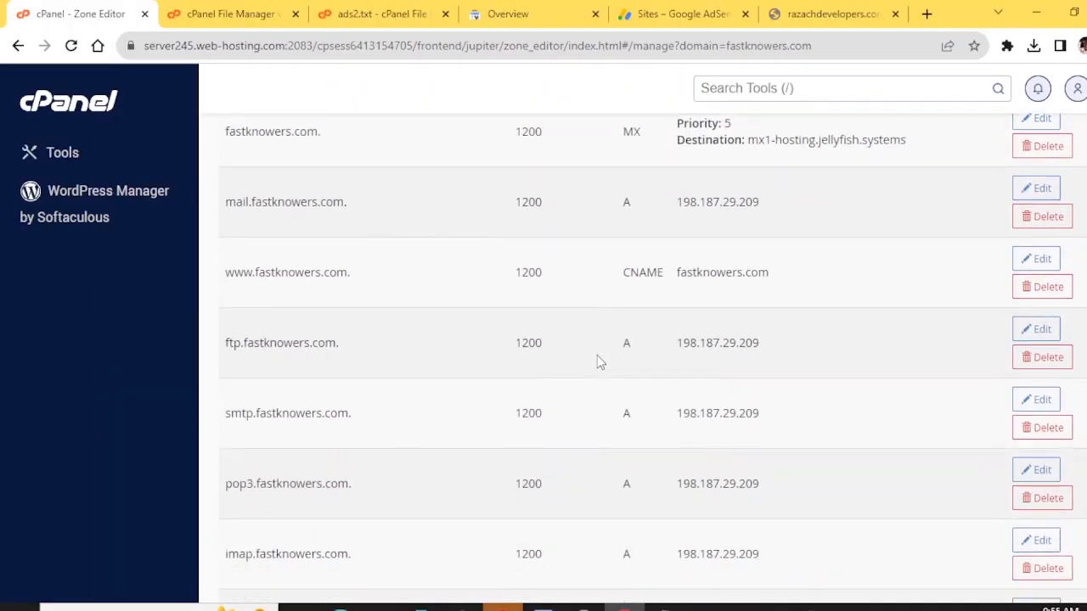
{"action": "scroll", "coordinate": [597, 363], "scroll_direction": "up", "scroll_amount": 10}
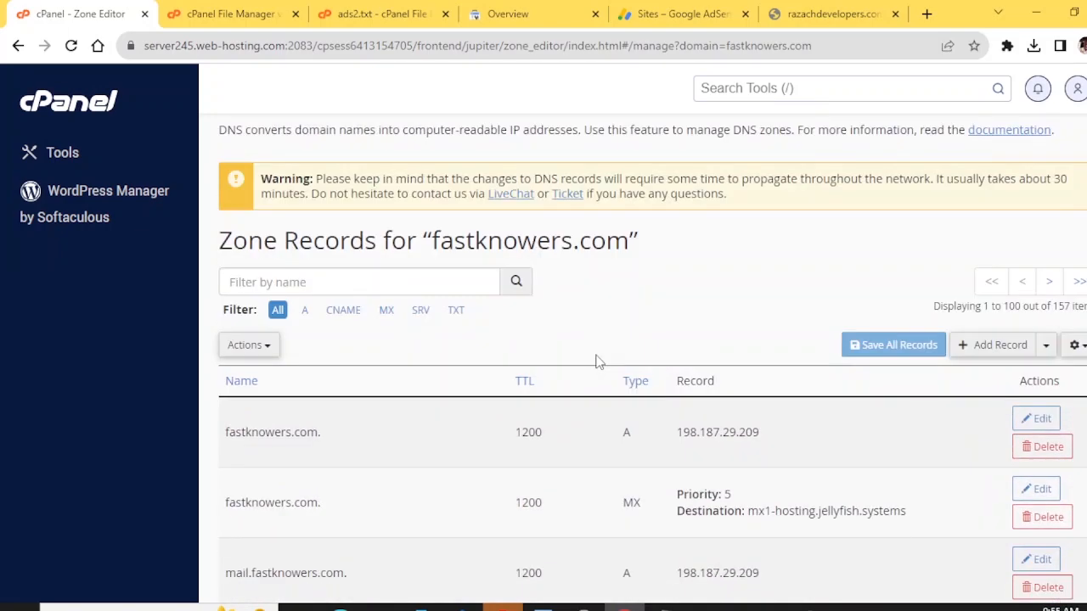
{"action": "scroll", "coordinate": [597, 362], "scroll_direction": "up", "scroll_amount": 1}
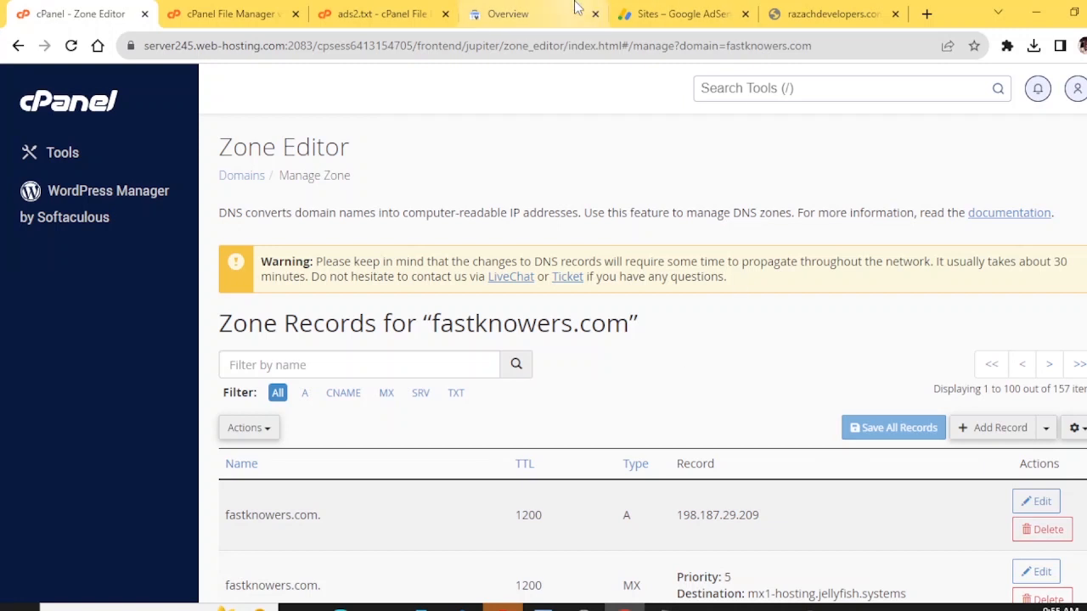
- Review the Search Console DNS verification instructions and switch to the AdSense site page for razachdevelopers.com.ng
{"action": "left_click", "coordinate": [537, 13]}
{"action": "scroll", "coordinate": [518, 287], "scroll_direction": "down", "scroll_amount": 1}
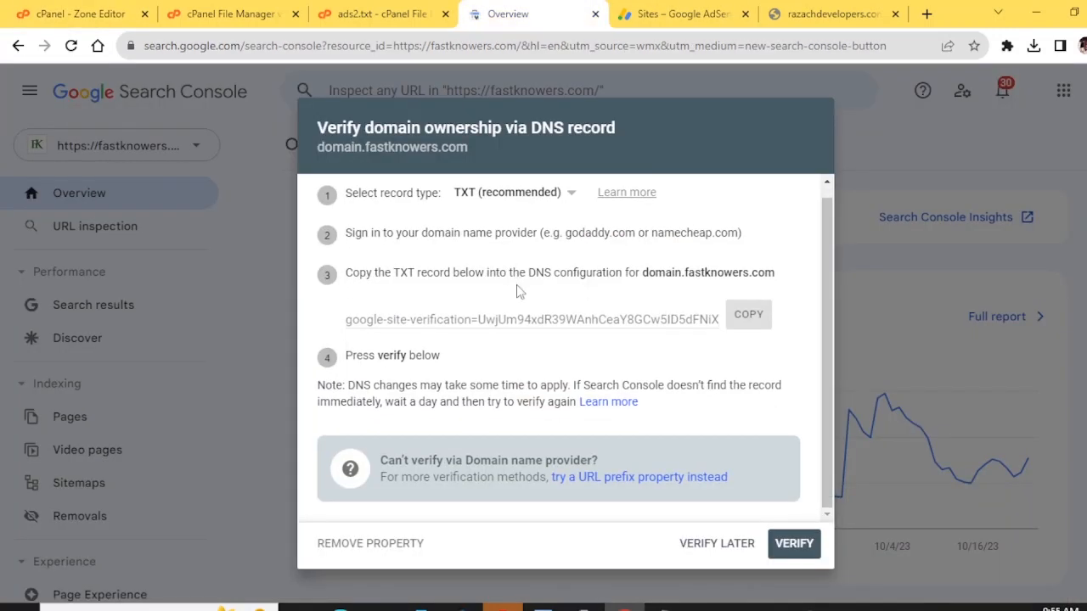
{"action": "left_click", "coordinate": [679, 13]}
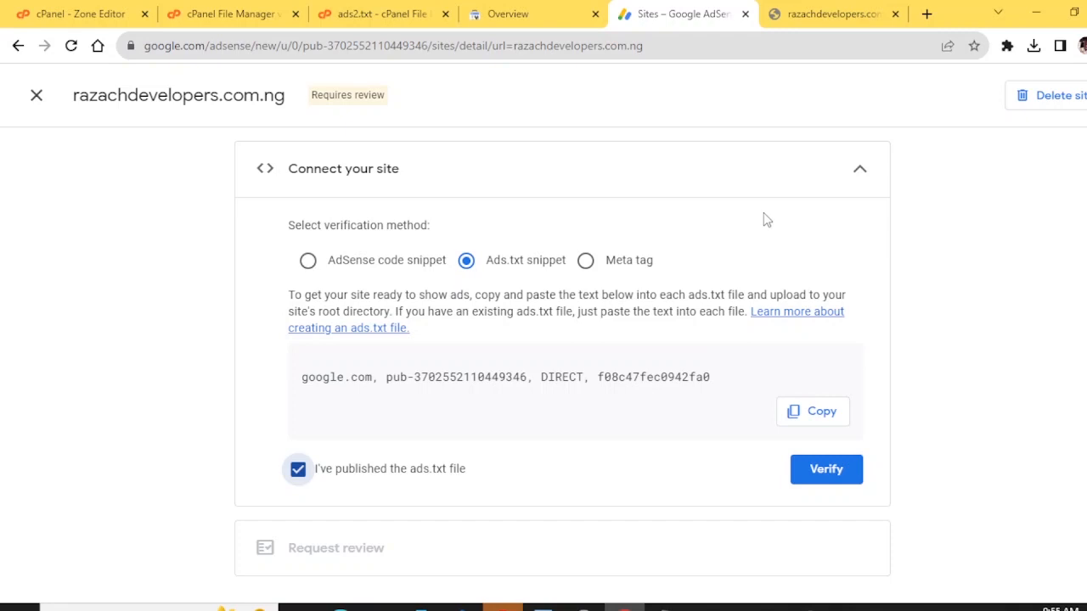
{"action": "scroll", "coordinate": [711, 187], "scroll_direction": "up", "scroll_amount": 3}
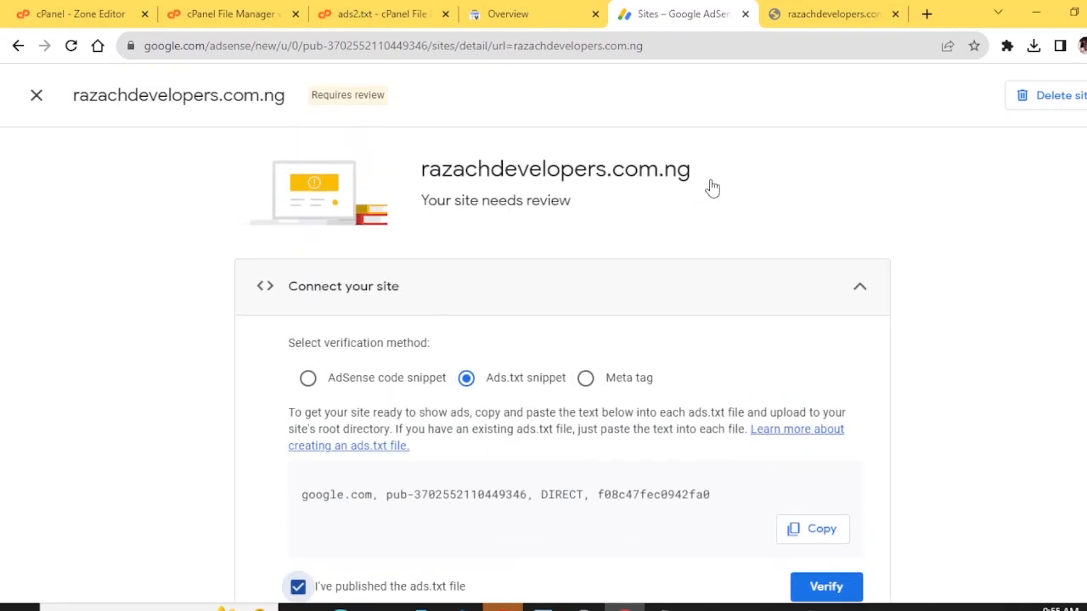